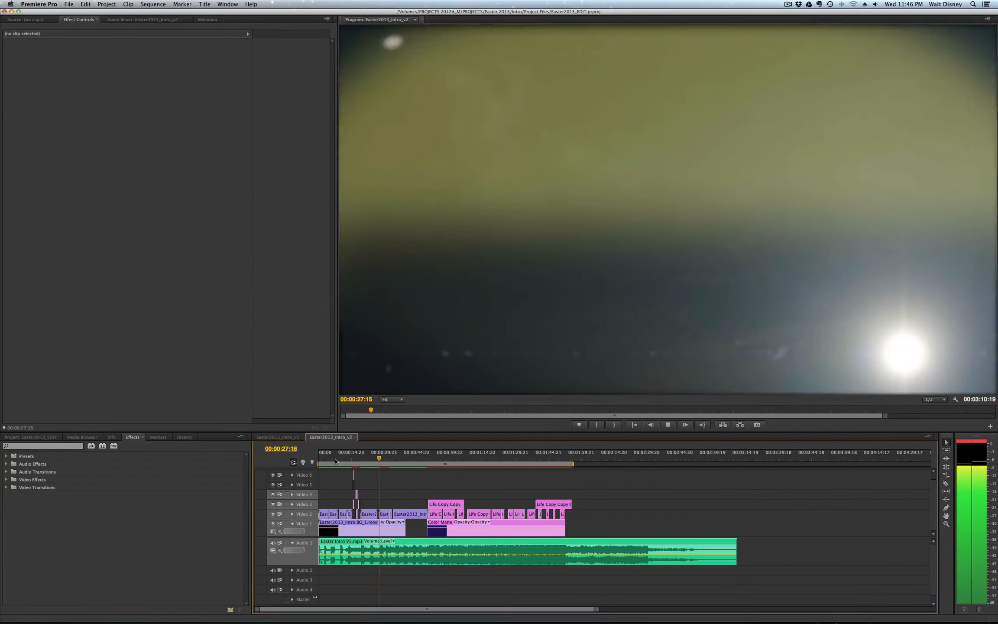
# Hide video tracks 1 to 4 of the Easter2013_Intro_v2 sequence and play it from near its start.
pyautogui.press('space')
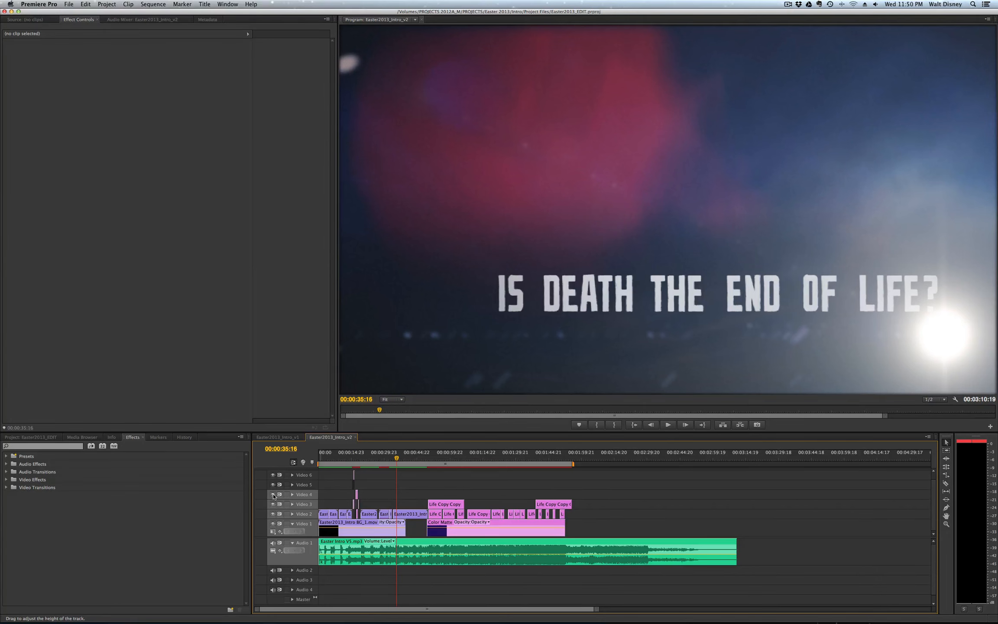
pyautogui.click(272, 523)
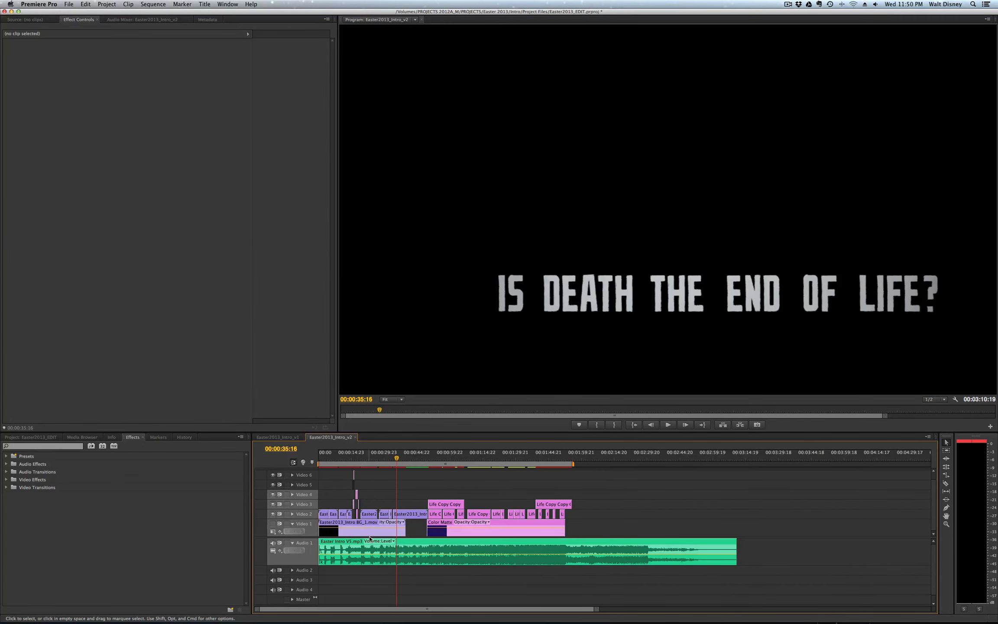
pyautogui.click(322, 458)
pyautogui.click(272, 514)
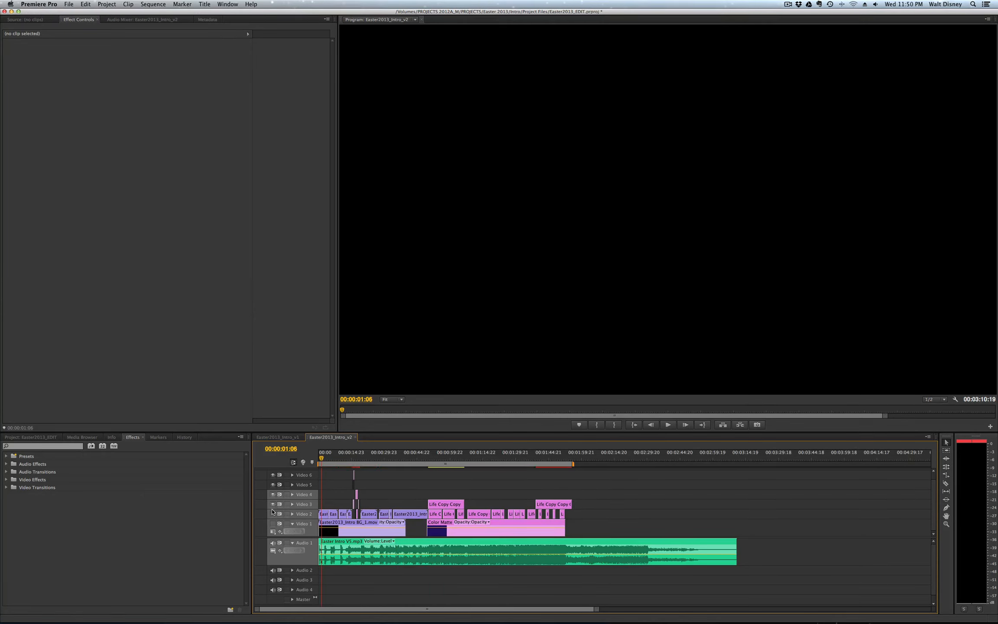
pyautogui.click(272, 504)
pyautogui.click(273, 495)
pyautogui.press('space')
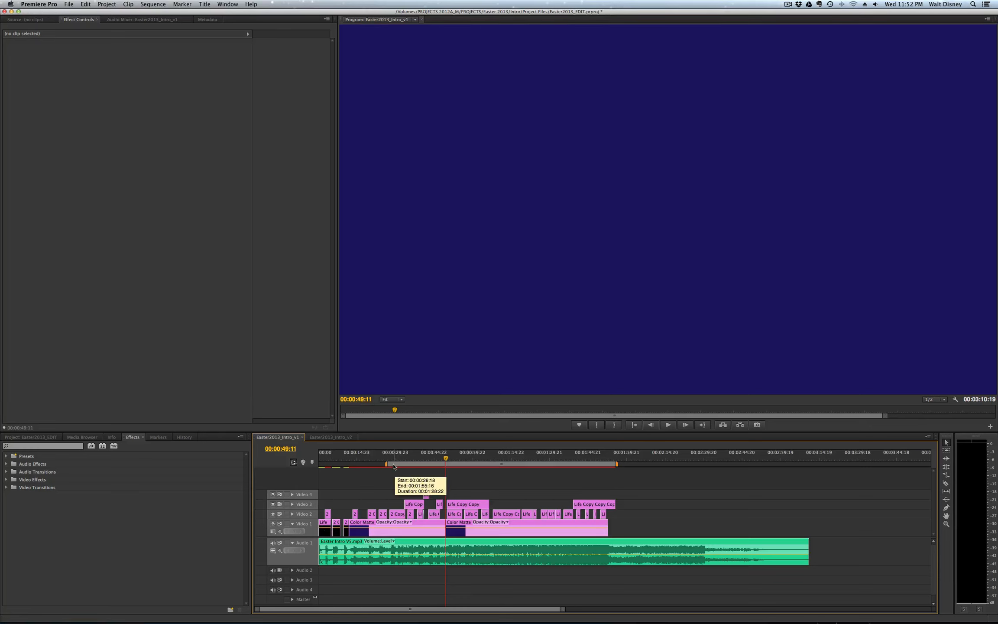
# Extend the work area of Easter2013_Intro_v1 back to the sequence start and play the draft from the beginning.
pyautogui.moveTo(387, 466); pyautogui.dragTo(319, 466)
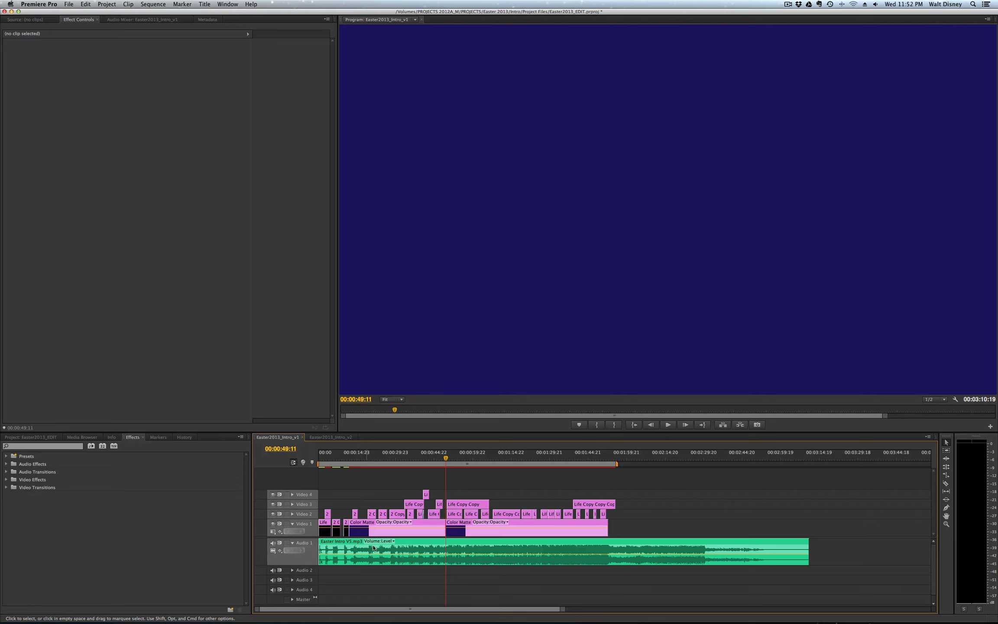
pyautogui.click(318, 458)
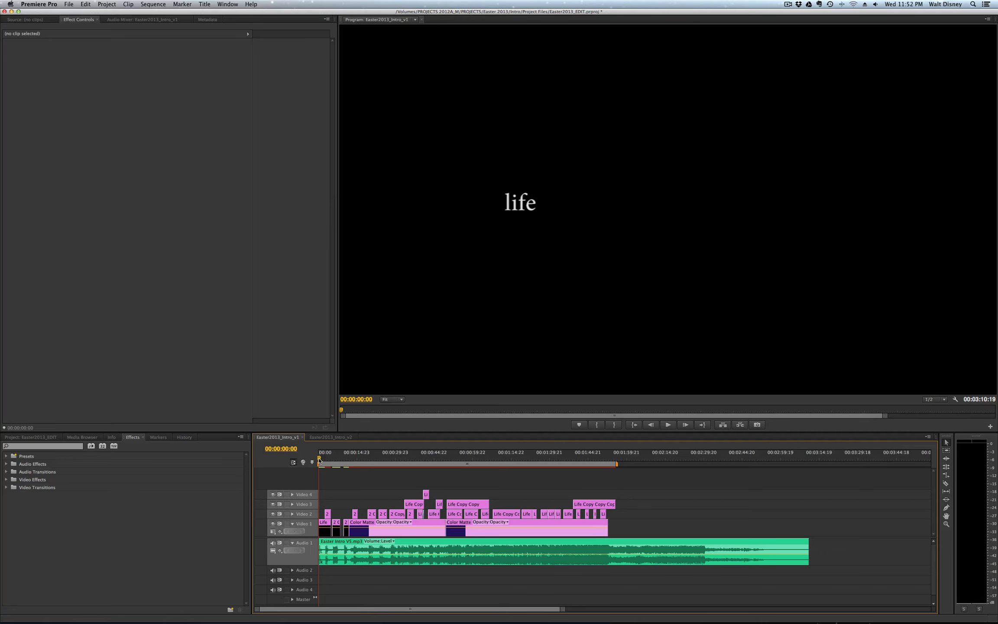
pyautogui.press('space')
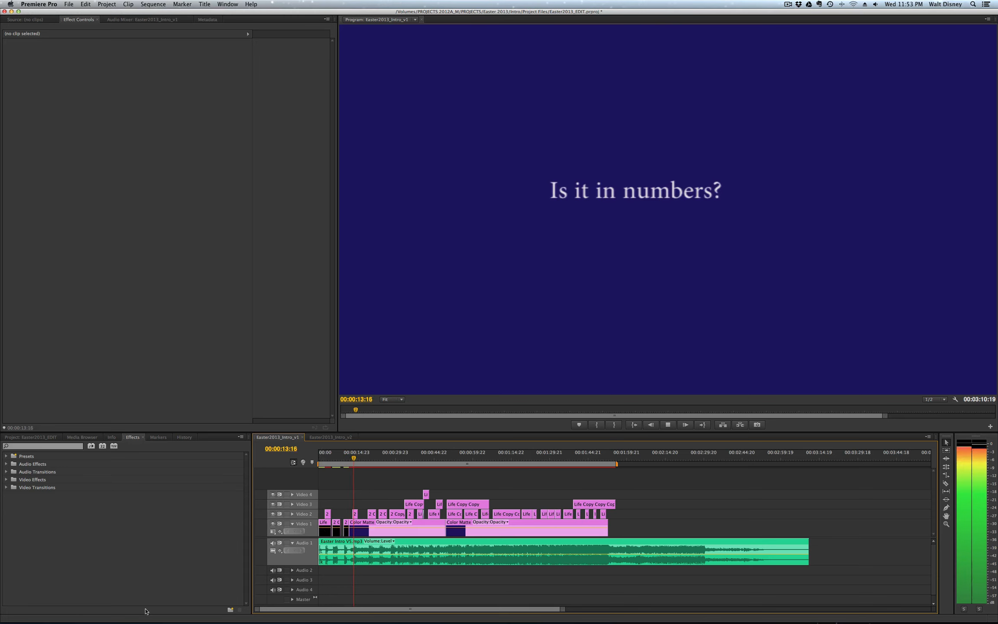
pyautogui.press('space')
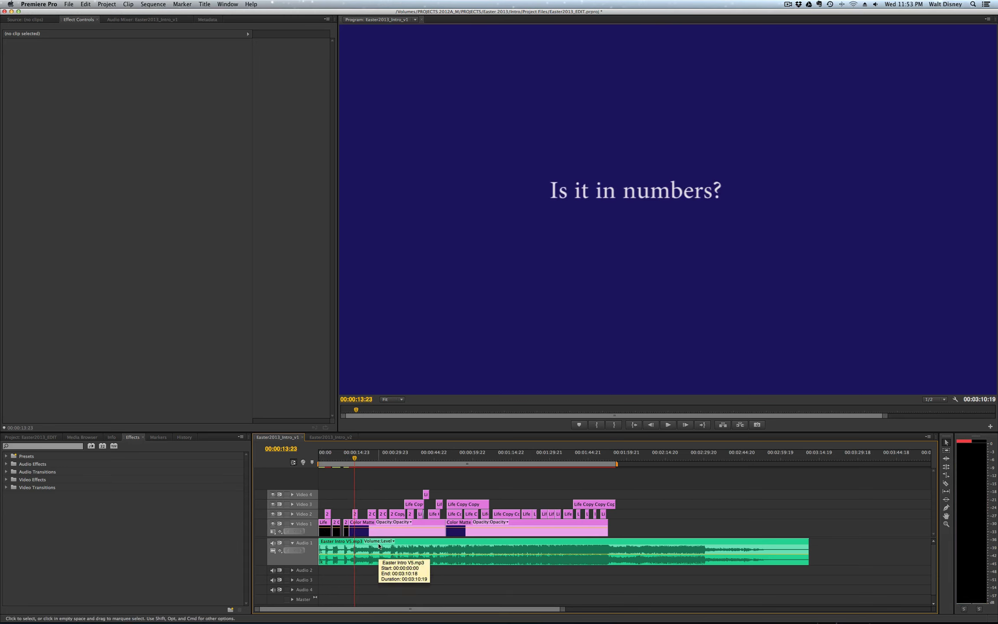
# Replay the cut from "How do we measure life?" to "Is it in numbers?" against the music.
pyautogui.click(348, 458)
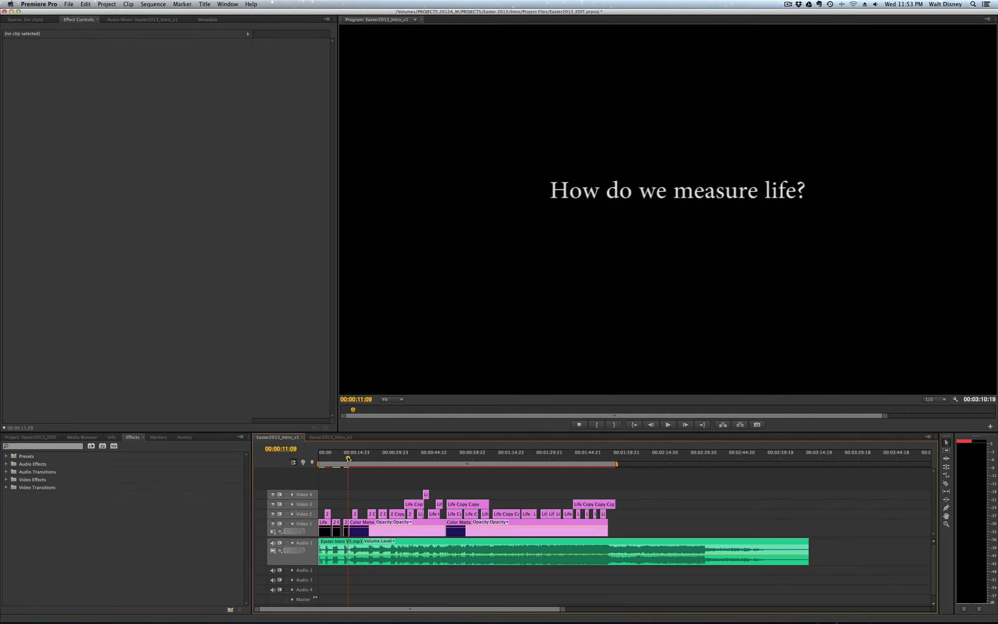
pyautogui.press('space')
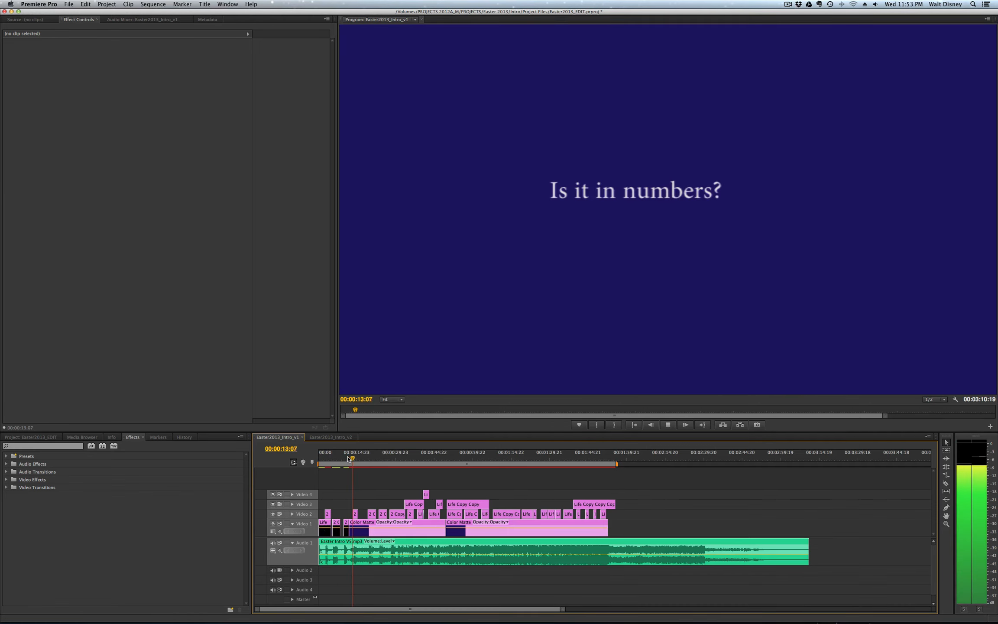
pyautogui.press('space')
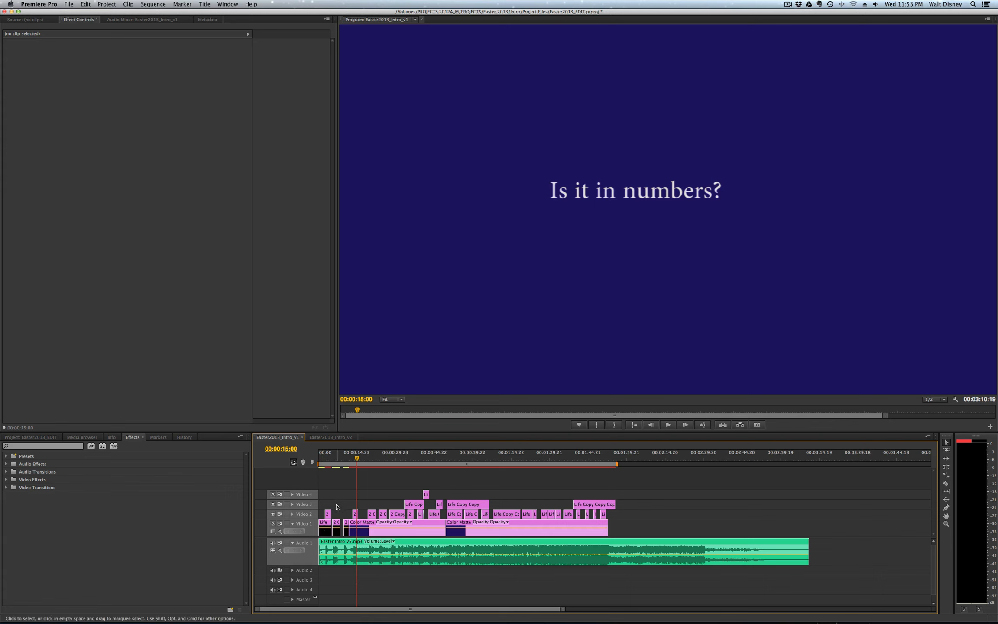
# Switch to After Effects and scrub through the second "This new life doesn't end at death" title in Easter2013_Intro_10.
pyautogui.press('super+Tab')
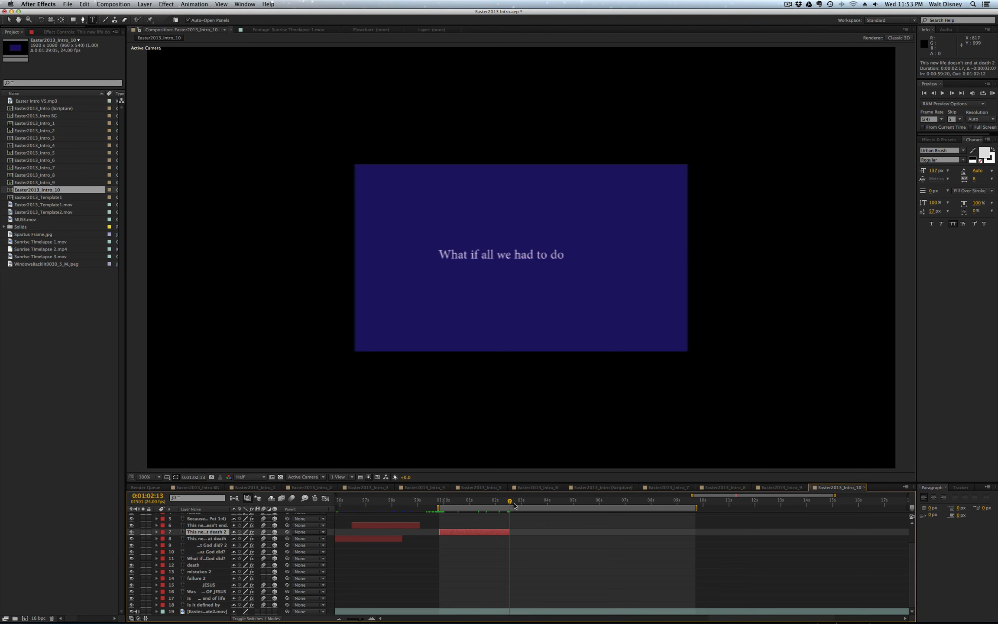
pyautogui.moveTo(509, 504); pyautogui.dragTo(468, 508)
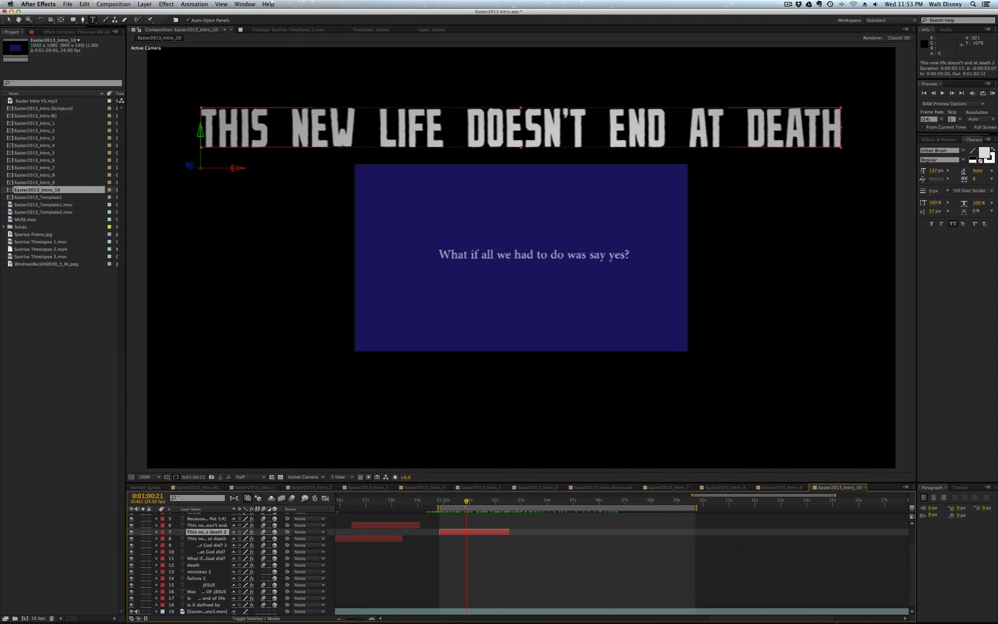
pyautogui.moveTo(466, 536); pyautogui.dragTo(444, 504)
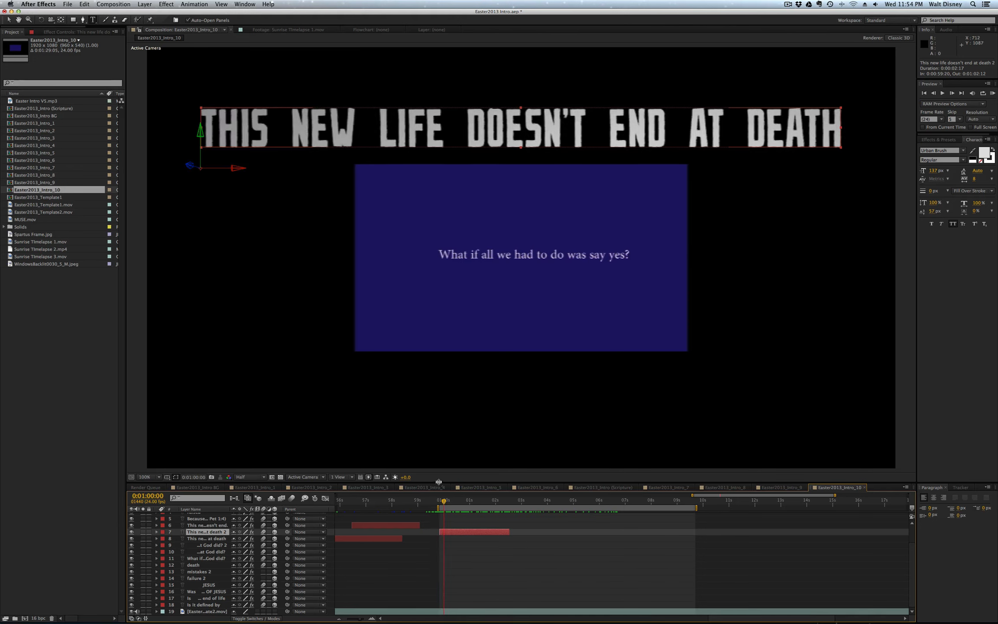
pyautogui.moveTo(448, 504); pyautogui.dragTo(504, 504)
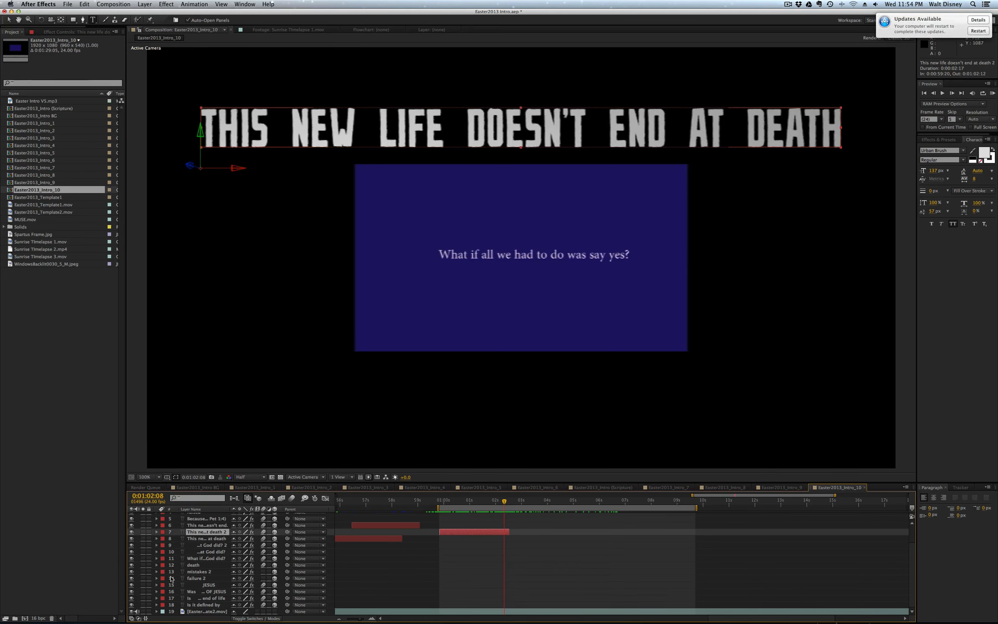
# Hide the Easter template video layer behind the title and dismiss the system updates notification.
pyautogui.click(132, 611)
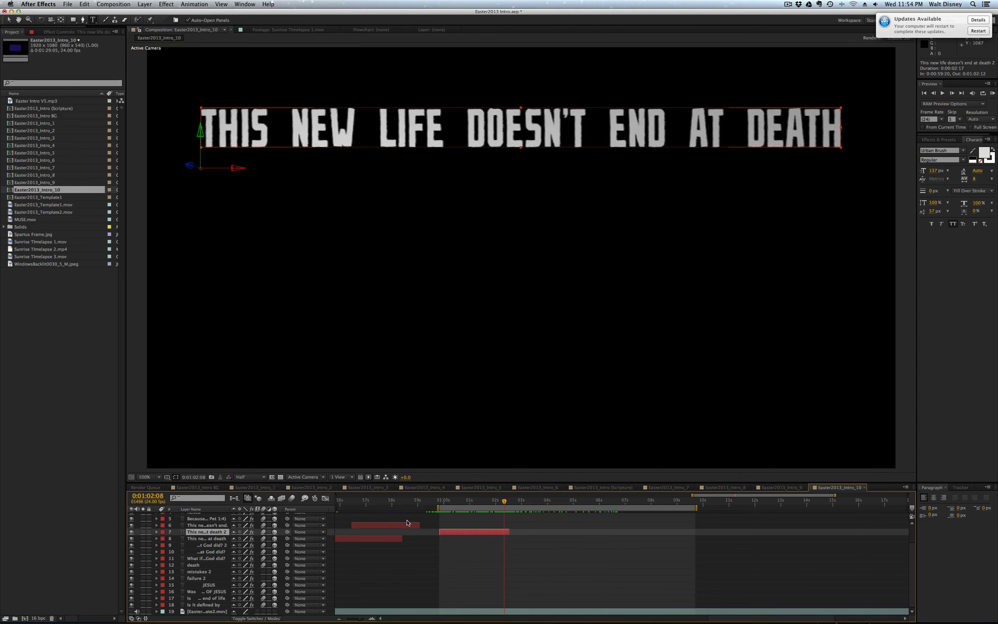
pyautogui.moveTo(480, 502); pyautogui.dragTo(463, 503)
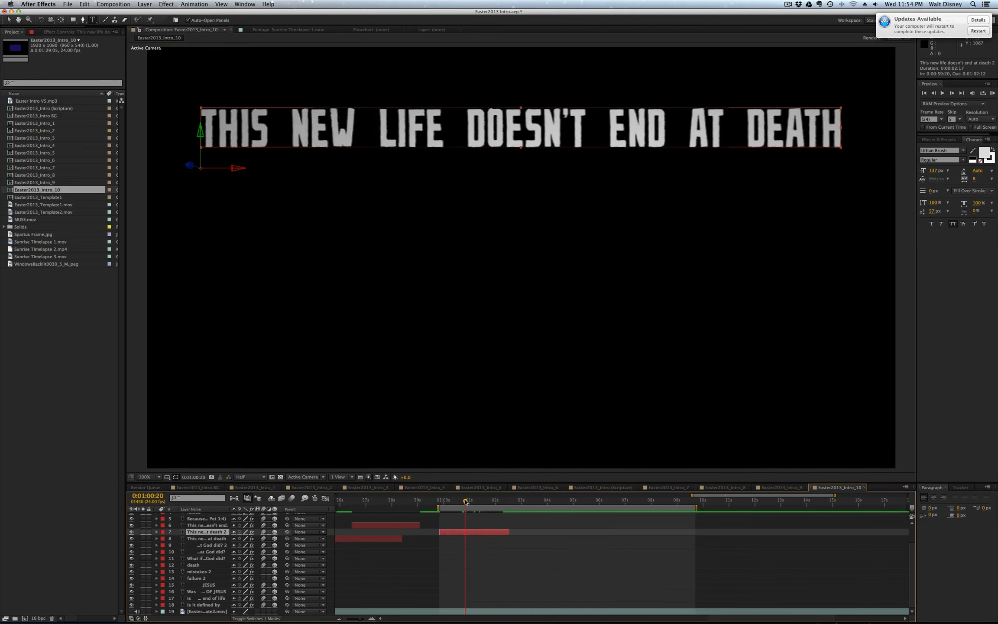
pyautogui.moveTo(883, 26); pyautogui.dragTo(992, 26)
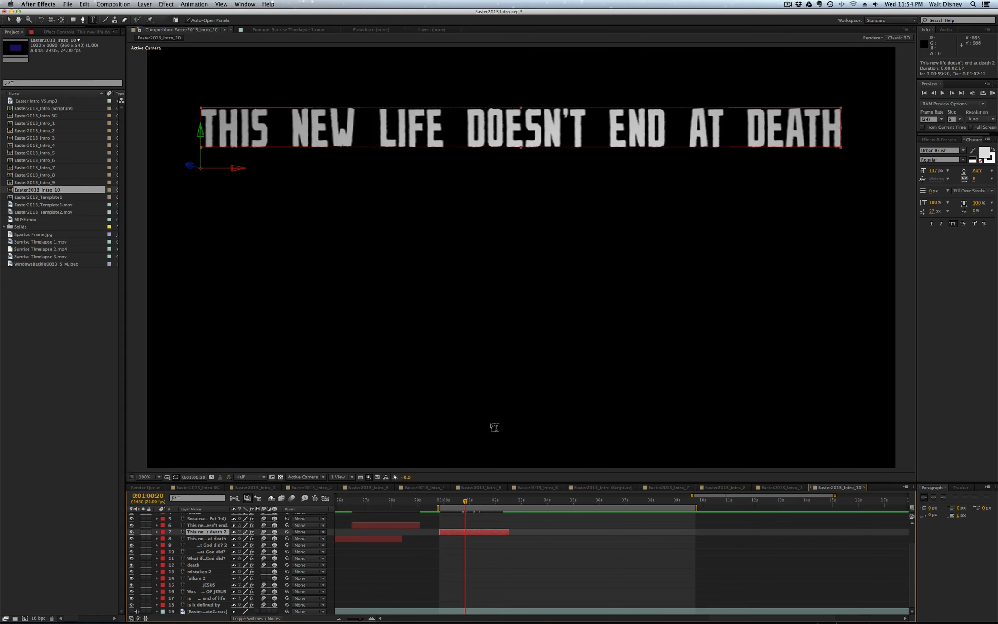
# Preview the title's light-up animation from the start of its layer and scrub to near its end.
pyautogui.click(472, 502)
pyautogui.moveTo(472, 503); pyautogui.dragTo(440, 504)
pyautogui.press('space')
pyautogui.press('space')
pyautogui.press('space')
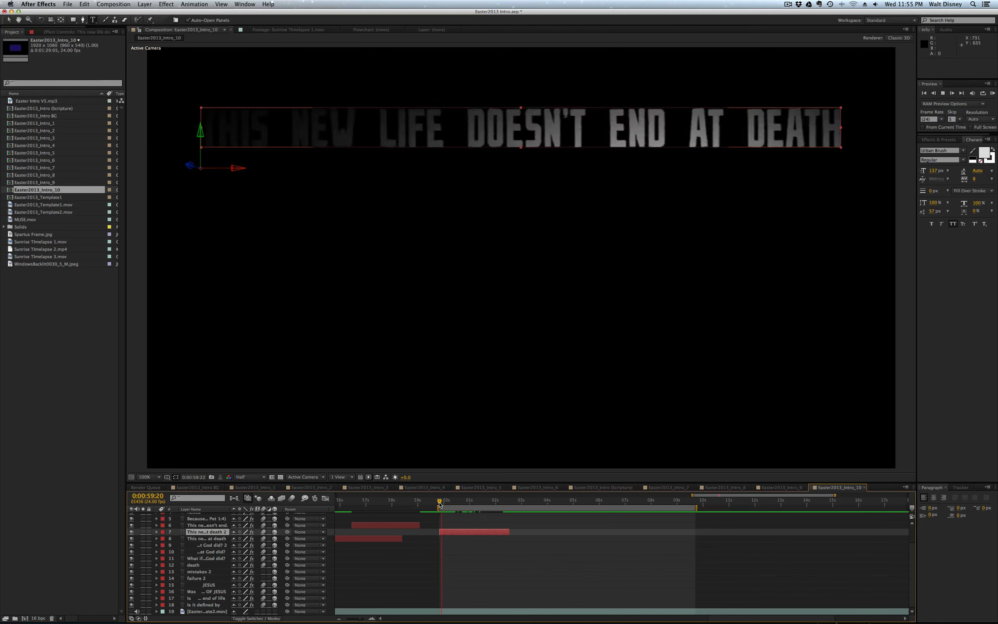
pyautogui.press('space')
pyautogui.press('space')
pyautogui.moveTo(440, 505); pyautogui.dragTo(503, 502)
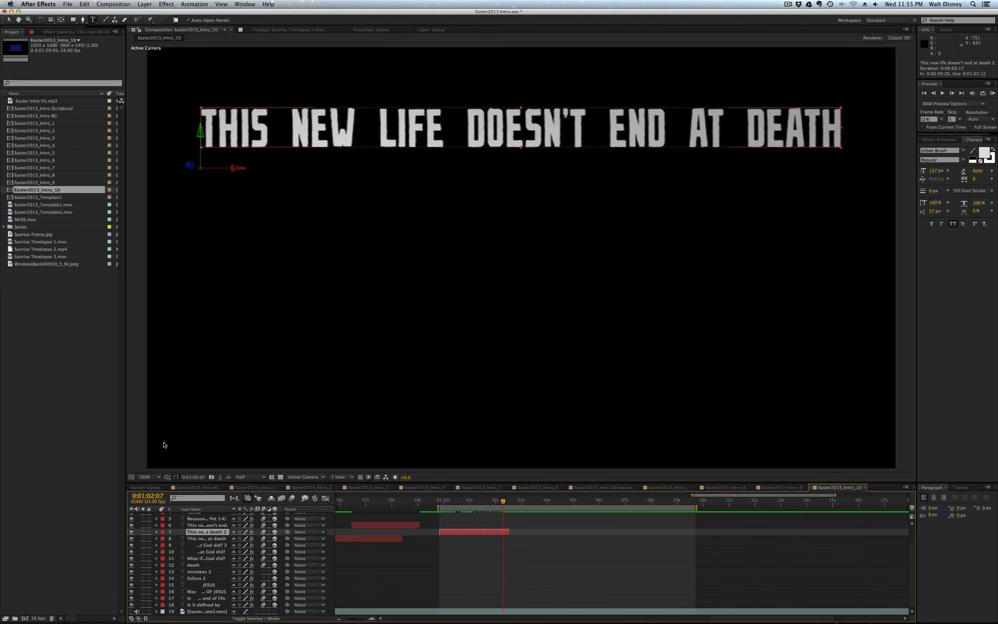
# Show the title layer's CC Spotlight settings and light points, and browse the available Distort effects.
pyautogui.click(51, 31)
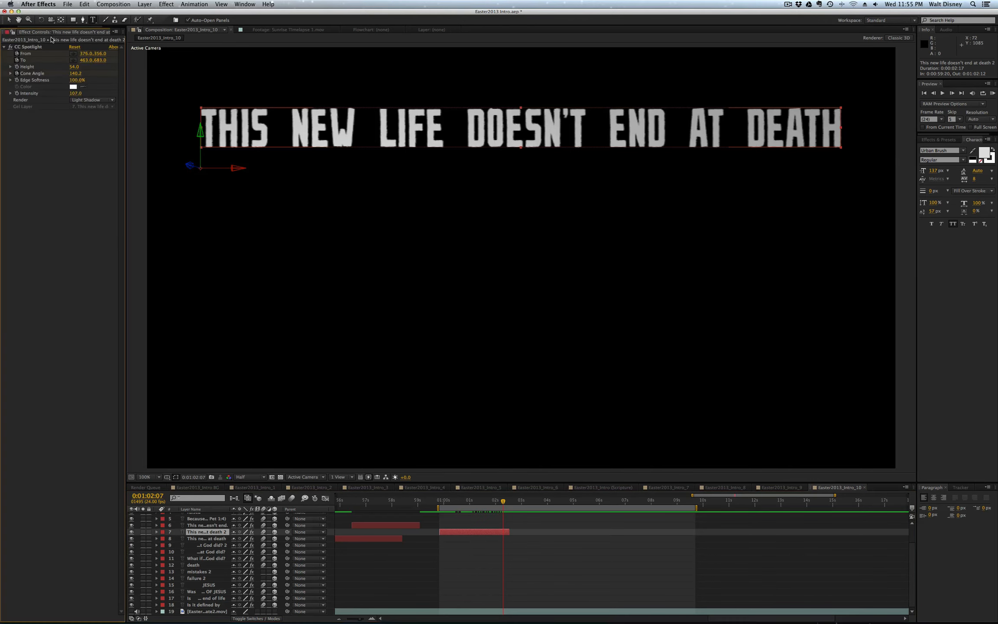
pyautogui.click(21, 47)
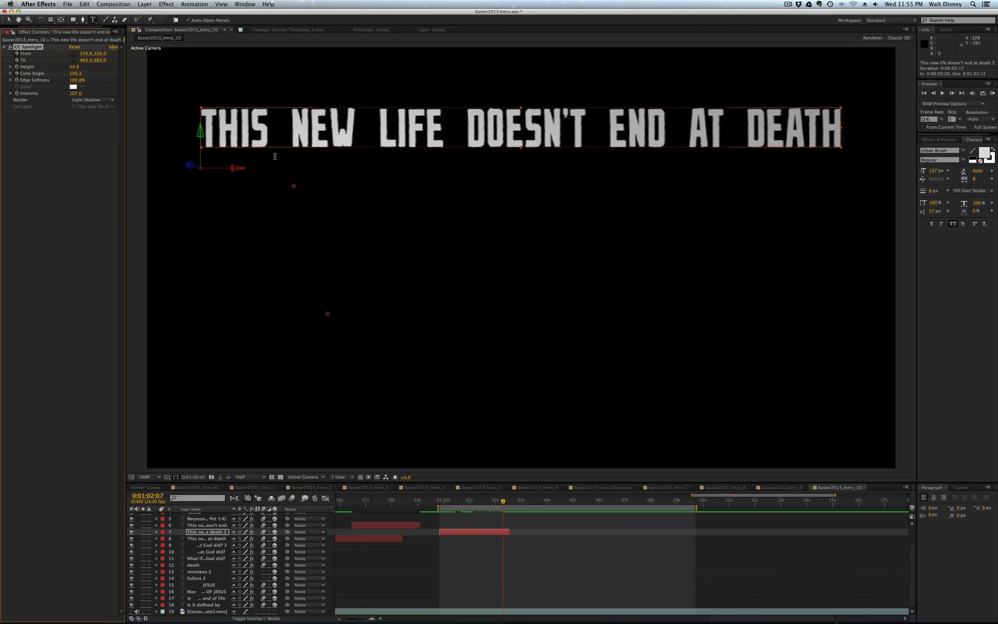
pyautogui.click(172, 4)
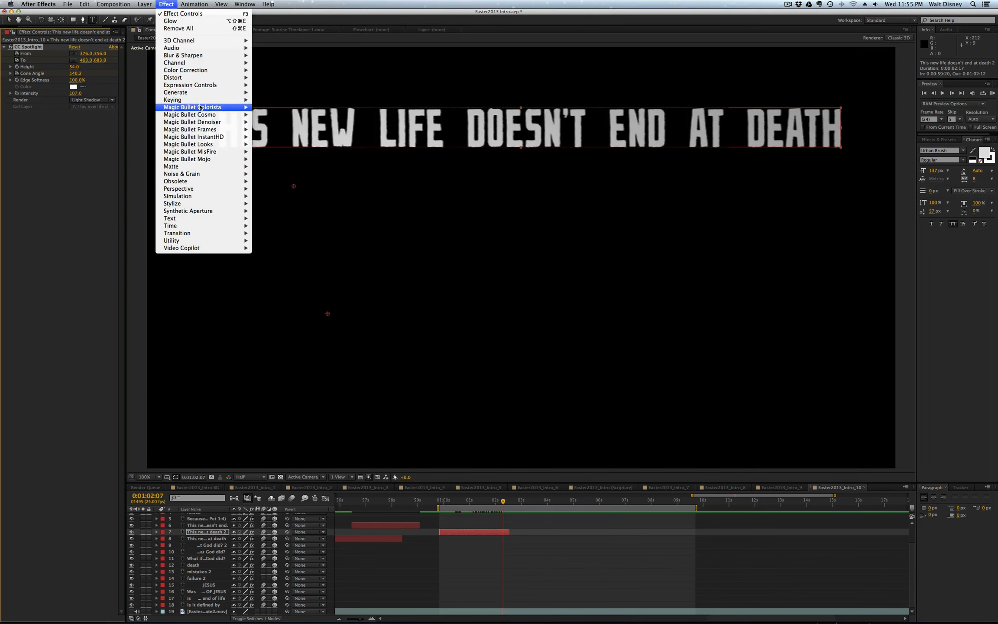
pyautogui.moveTo(199, 78)
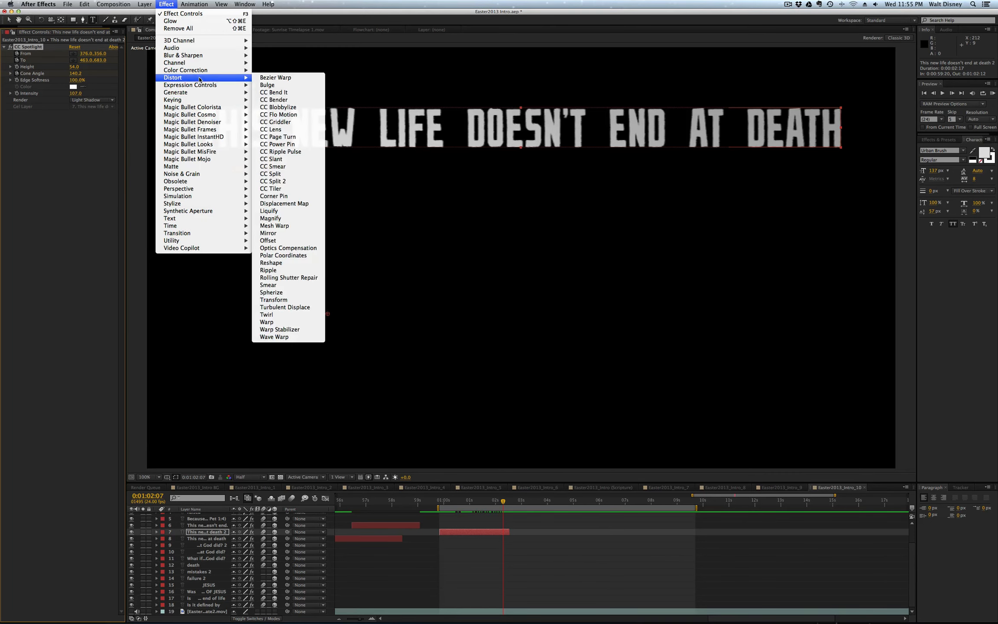
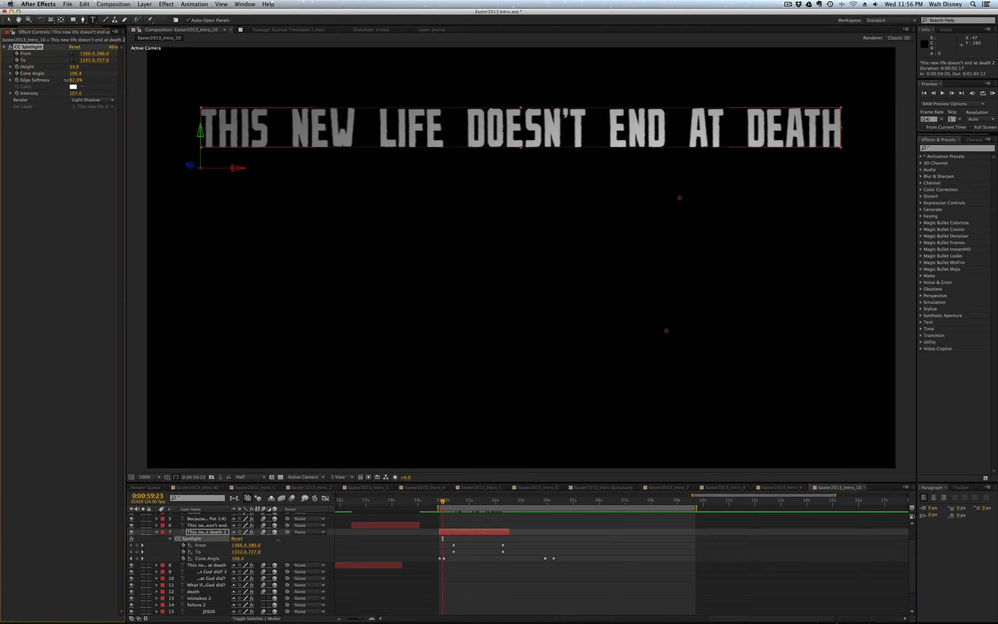
# Step back and forth through the title's first frames to examine the spotlight with 0% edge softness.
pyautogui.press('pageup')
pyautogui.press('pageup')
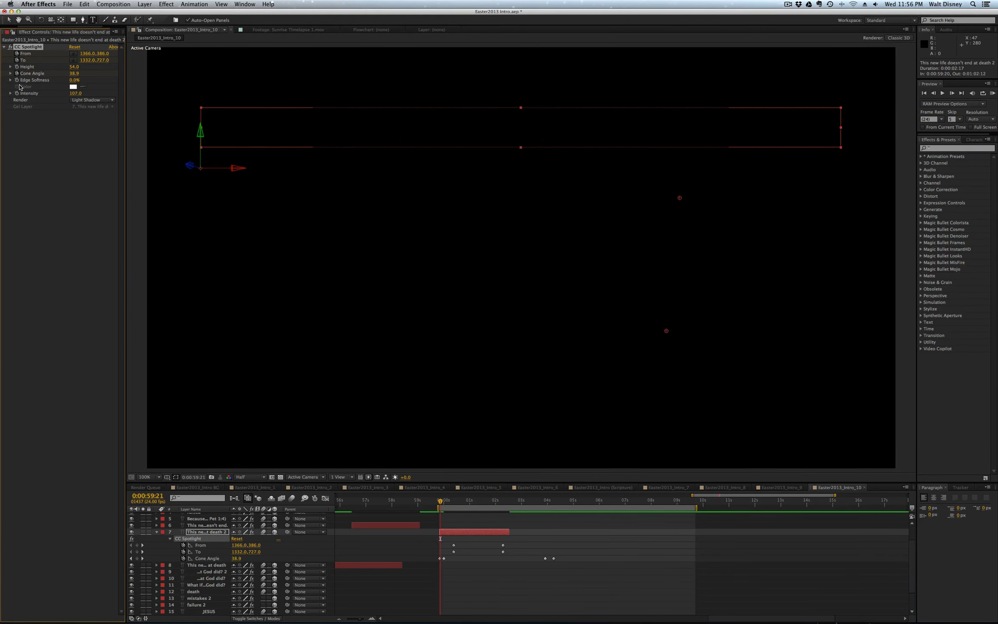
pyautogui.press('pagedown')
pyautogui.press('pageup')
pyautogui.press('pagedown')
pyautogui.press('pagedown')
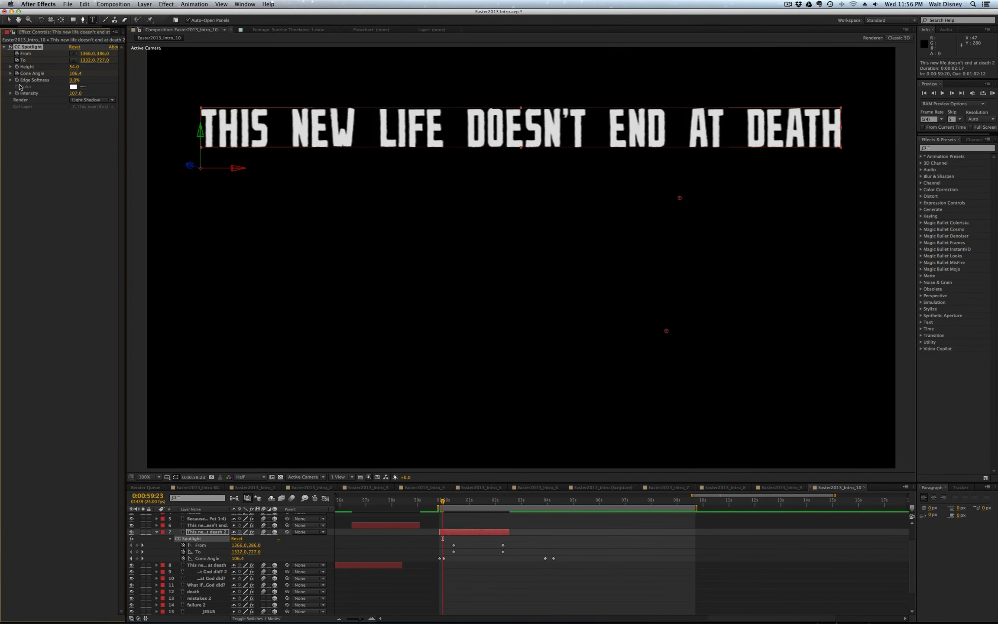
pyautogui.press('pageup')
pyautogui.press('pageup')
pyautogui.press('pagedown')
# Set the CC Spotlight edge softness to 29% and step through the title's opening frames up to 0:01:00:00.
pyautogui.moveTo(74, 80); pyautogui.dragTo(83, 80)
pyautogui.press('pagedown')
pyautogui.press('pagedown')
pyautogui.press('pageup')
pyautogui.press('pageup')
pyautogui.press('pageup')
pyautogui.press('pageup')
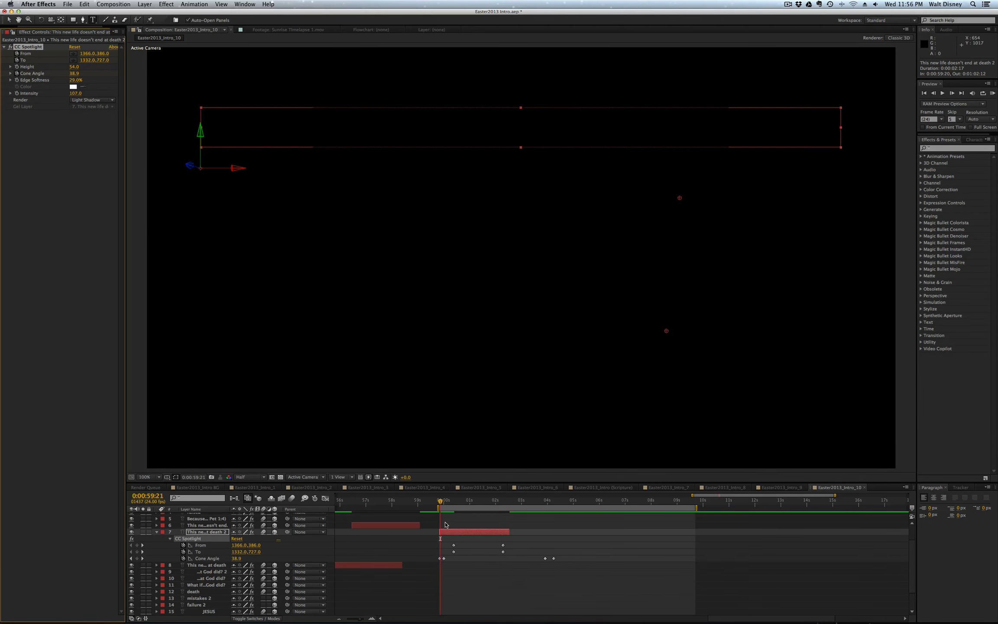
pyautogui.press('pagedown')
pyautogui.press('pagedown')
pyautogui.press('pagedown')
pyautogui.press('pagedown')
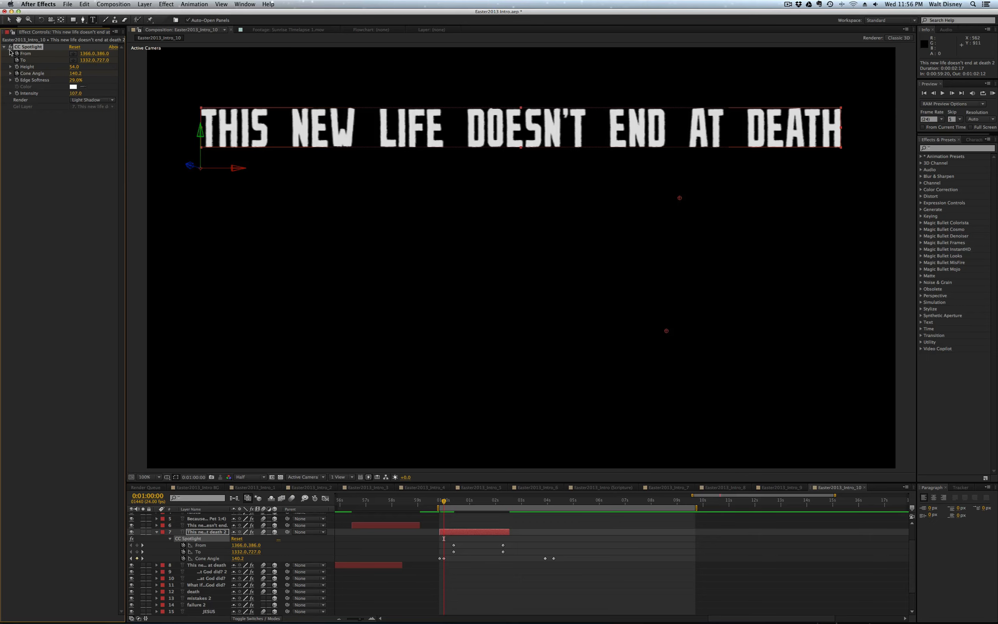
# Turn off the existing CC Spotlight and apply a second CC Spotlight effect to the title layer.
pyautogui.click(953, 149)
pyautogui.write('cc')
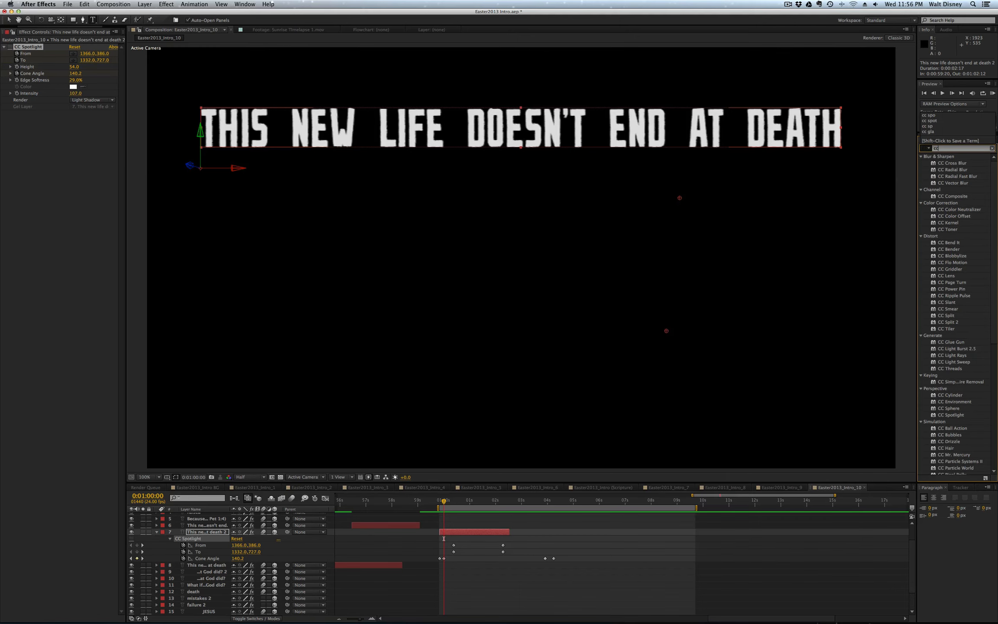
pyautogui.write(' spo')
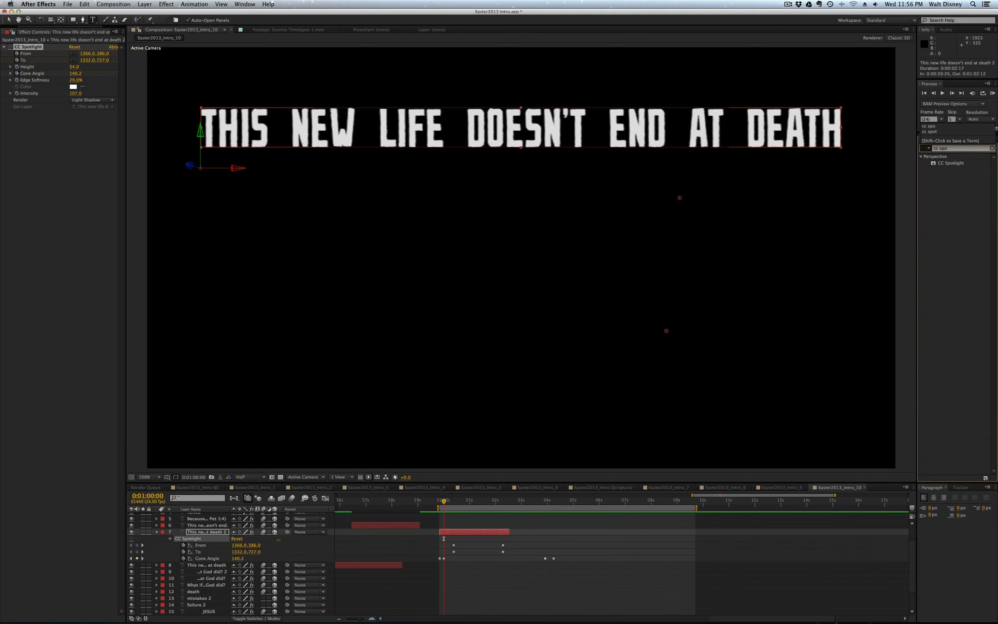
pyautogui.moveTo(951, 163); pyautogui.dragTo(513, 138)
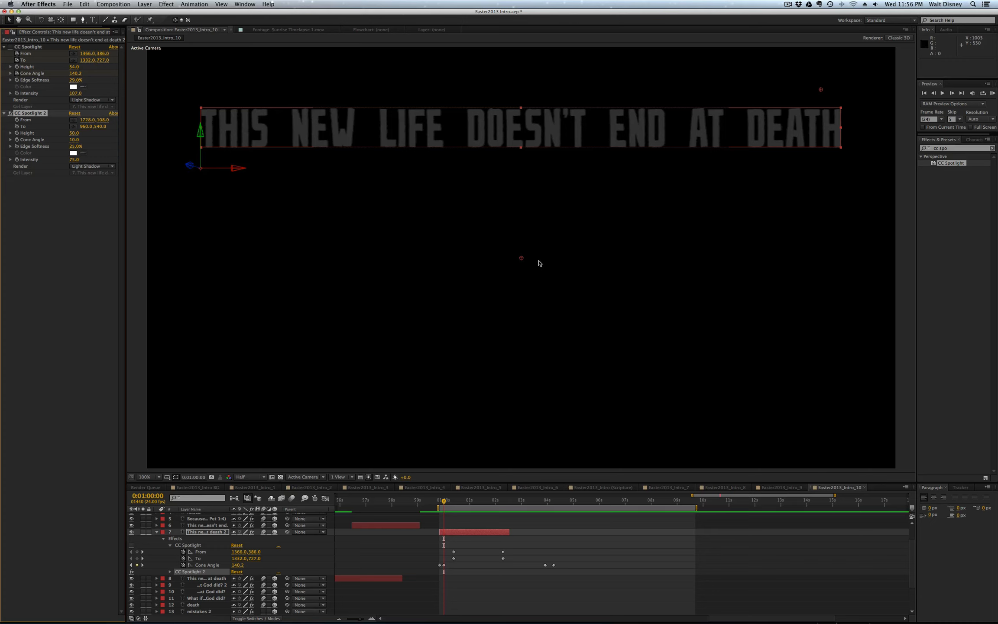
# Aim the second spotlight from about 1100, 88 above the title to about 954, 224 at its middle, with 0% edge softness.
pyautogui.moveTo(522, 257); pyautogui.dragTo(528, 142)
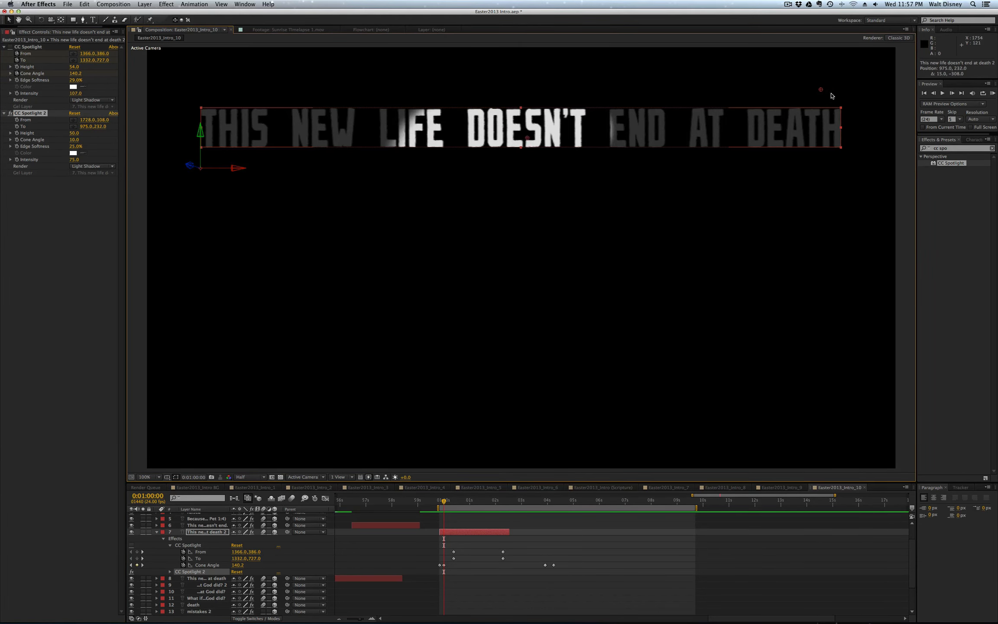
pyautogui.moveTo(817, 93); pyautogui.dragTo(577, 84)
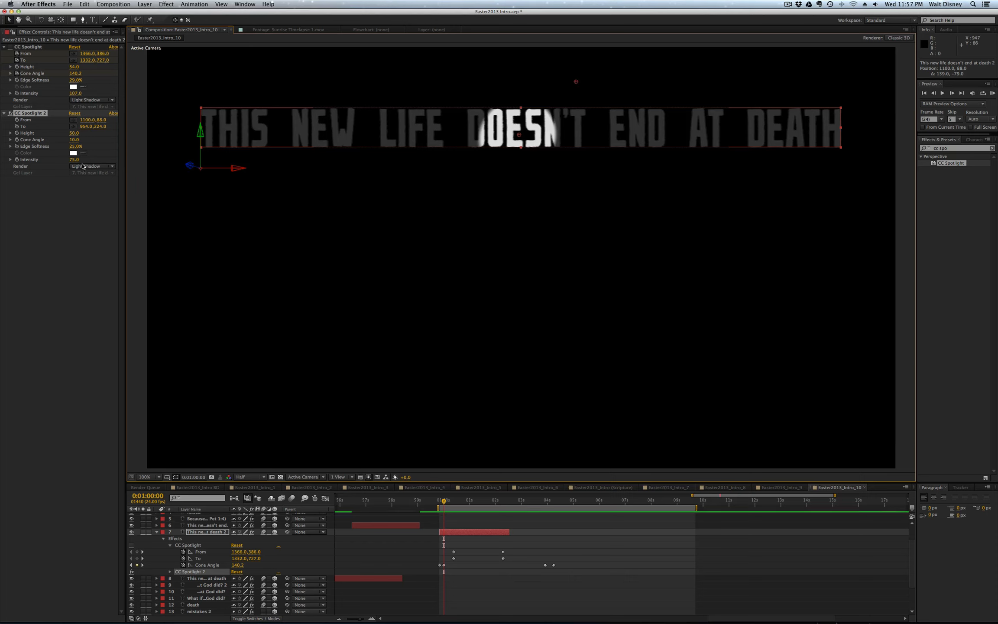
pyautogui.moveTo(75, 147); pyautogui.dragTo(36, 147)
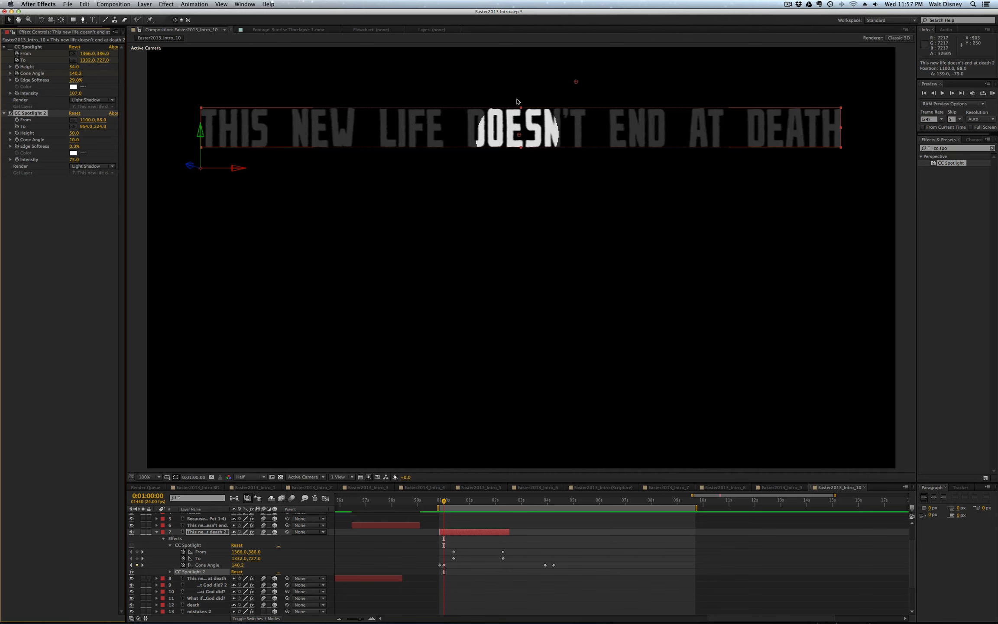
# Move the second spotlight's source to about 946, 85 above the title's middle and set its edge softness to 100%.
pyautogui.moveTo(576, 81); pyautogui.dragTo(511, 81)
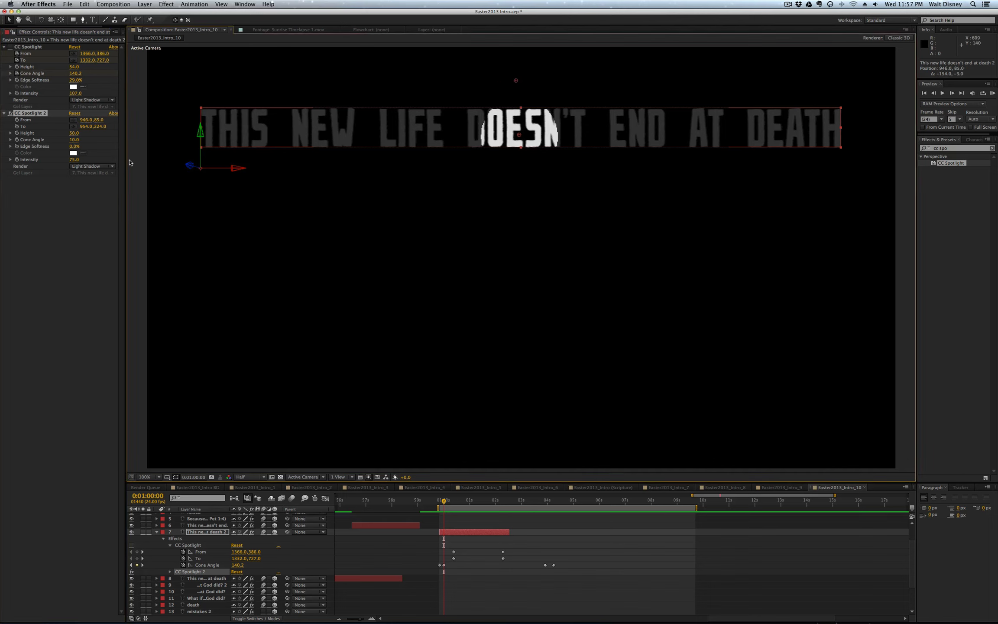
pyautogui.moveTo(75, 146); pyautogui.dragTo(116, 144)
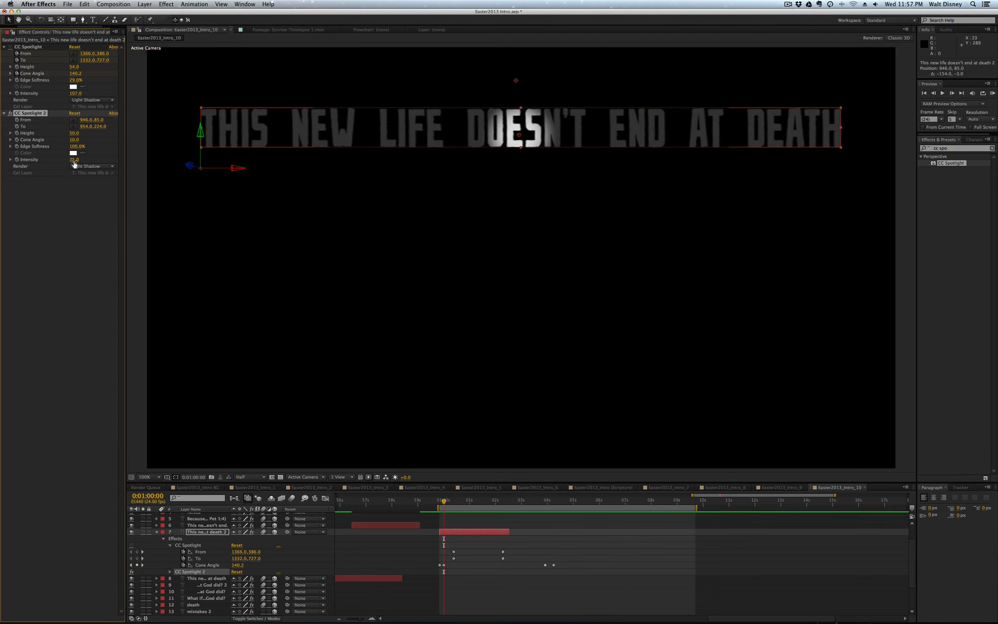
# Try several intensity values on the second spotlight, ending at 100.
pyautogui.moveTo(74, 159); pyautogui.dragTo(92, 159)
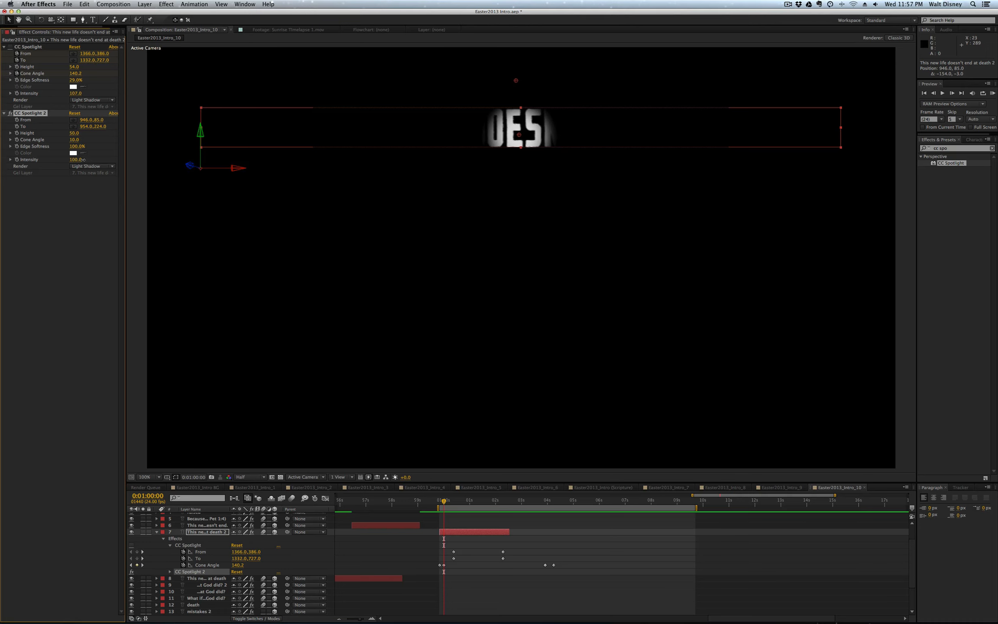
pyautogui.moveTo(82, 159); pyautogui.dragTo(77, 159)
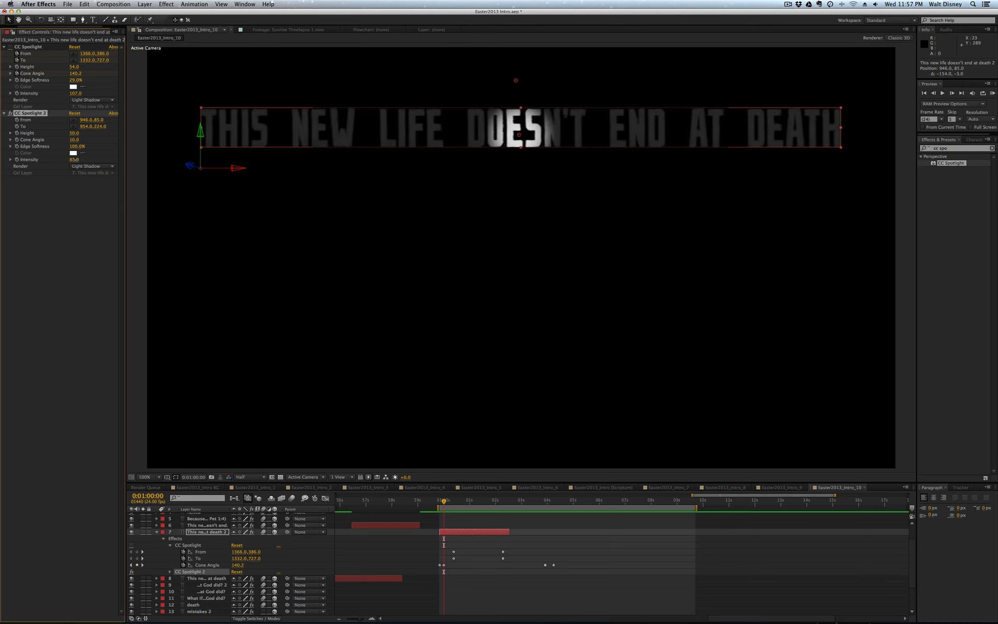
pyautogui.moveTo(72, 159); pyautogui.dragTo(71, 160)
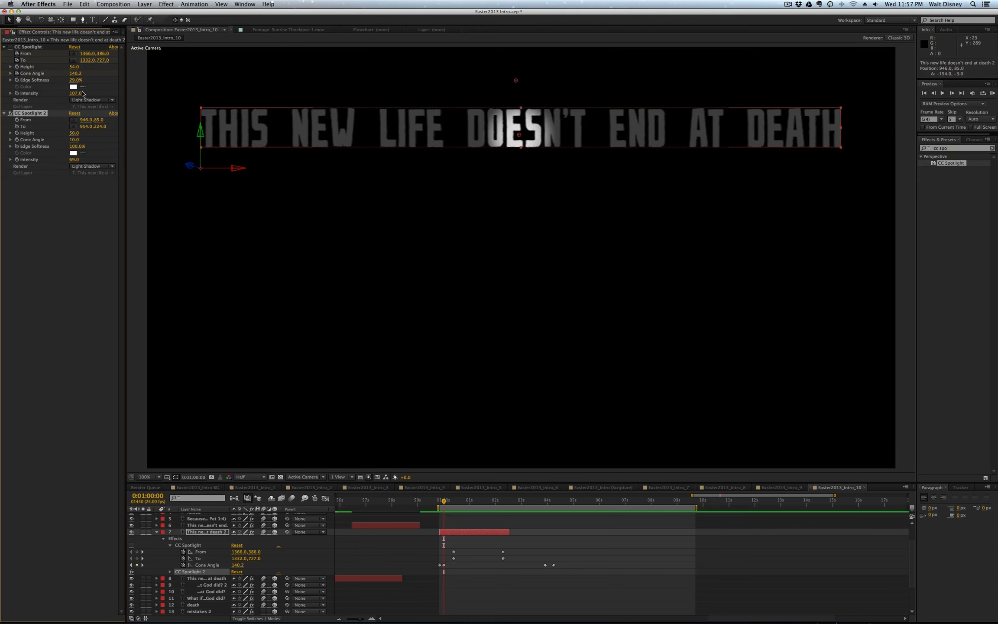
pyautogui.moveTo(74, 160); pyautogui.dragTo(80, 159)
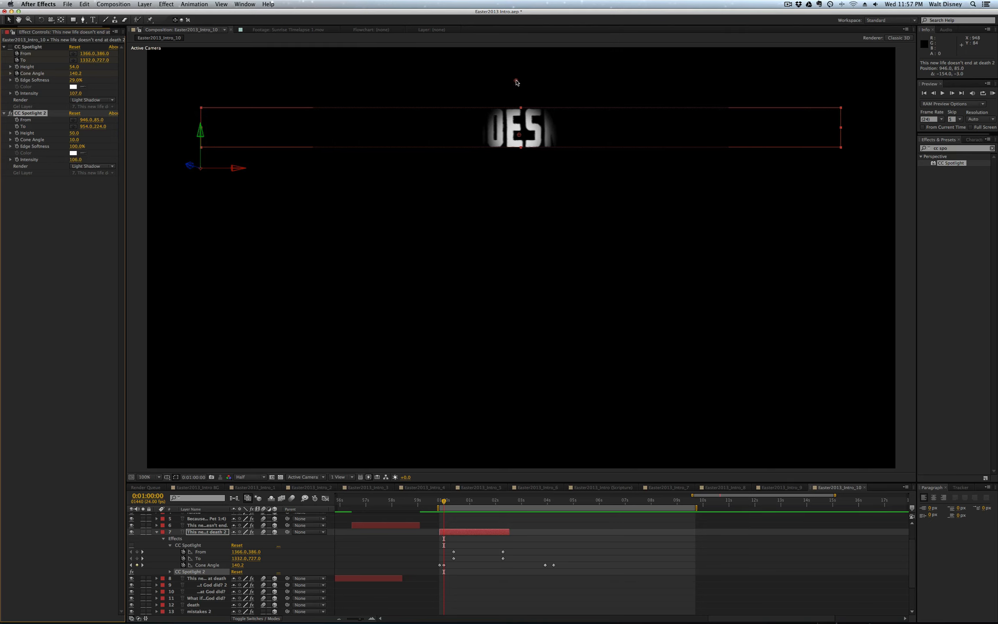
# Widen the second spotlight's cone angle to about 25 and aim it from about 1960, -44 to about 1150, 184 across the title.
pyautogui.moveTo(516, 81); pyautogui.dragTo(759, 77)
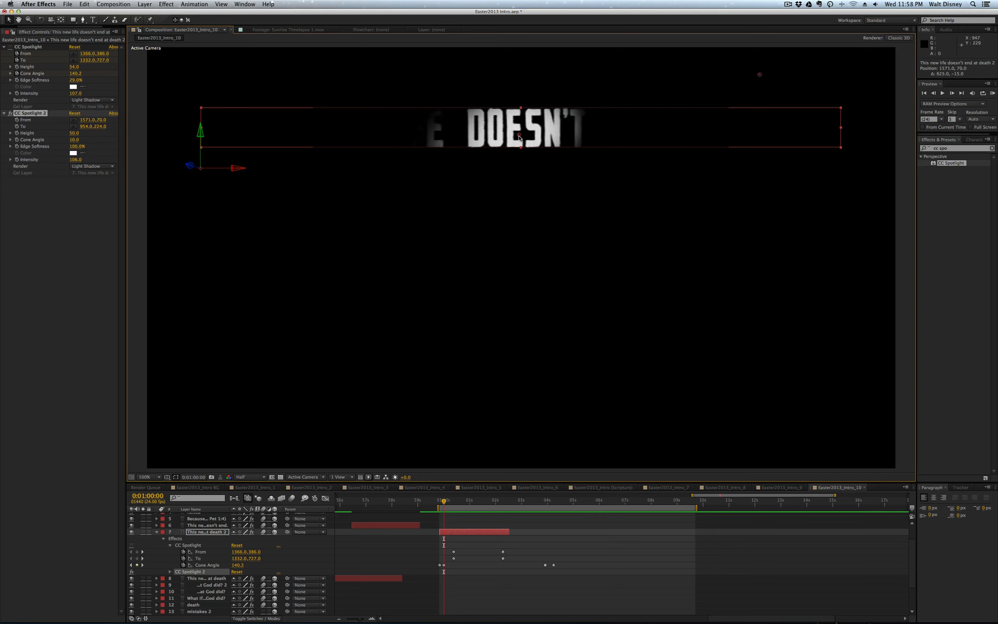
pyautogui.moveTo(519, 135)
pyautogui.mouseDown()
pyautogui.moveTo(520, 213)
pyautogui.moveTo(514, 134)
pyautogui.mouseUp()
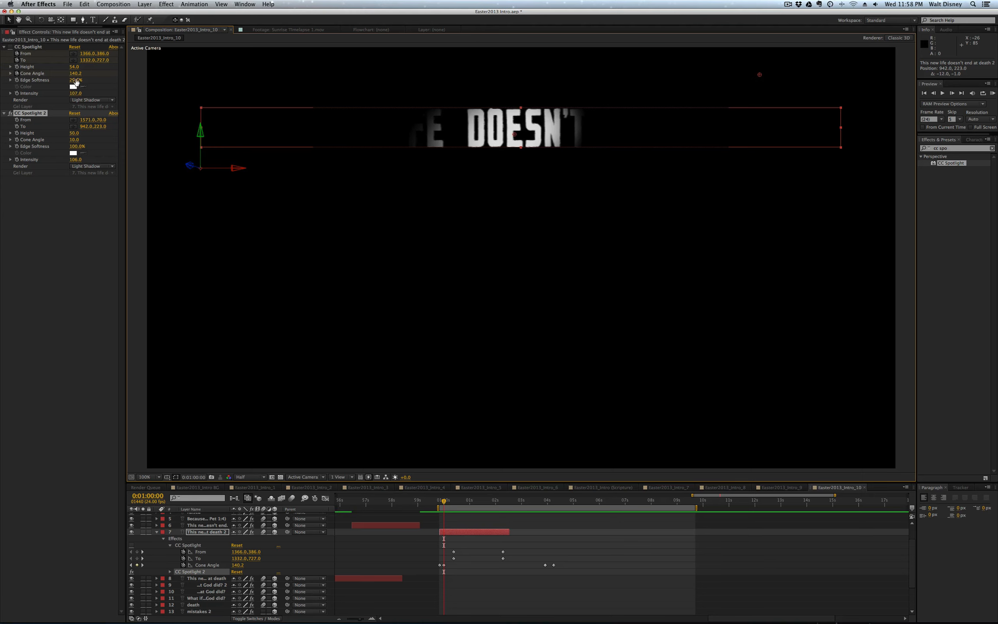
pyautogui.moveTo(75, 141); pyautogui.dragTo(137, 141)
pyautogui.moveTo(514, 138); pyautogui.dragTo(602, 132)
pyautogui.moveTo(761, 76); pyautogui.dragTo(857, 101)
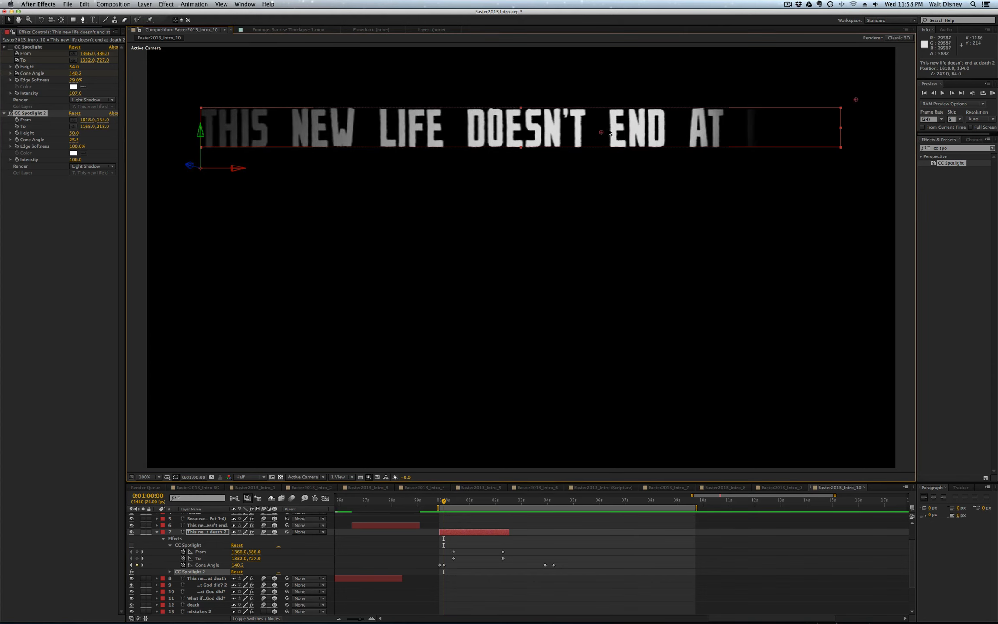
pyautogui.moveTo(602, 132)
pyautogui.mouseDown()
pyautogui.moveTo(689, 131)
pyautogui.moveTo(596, 123)
pyautogui.mouseUp()
pyautogui.moveTo(857, 100); pyautogui.dragTo(899, 32)
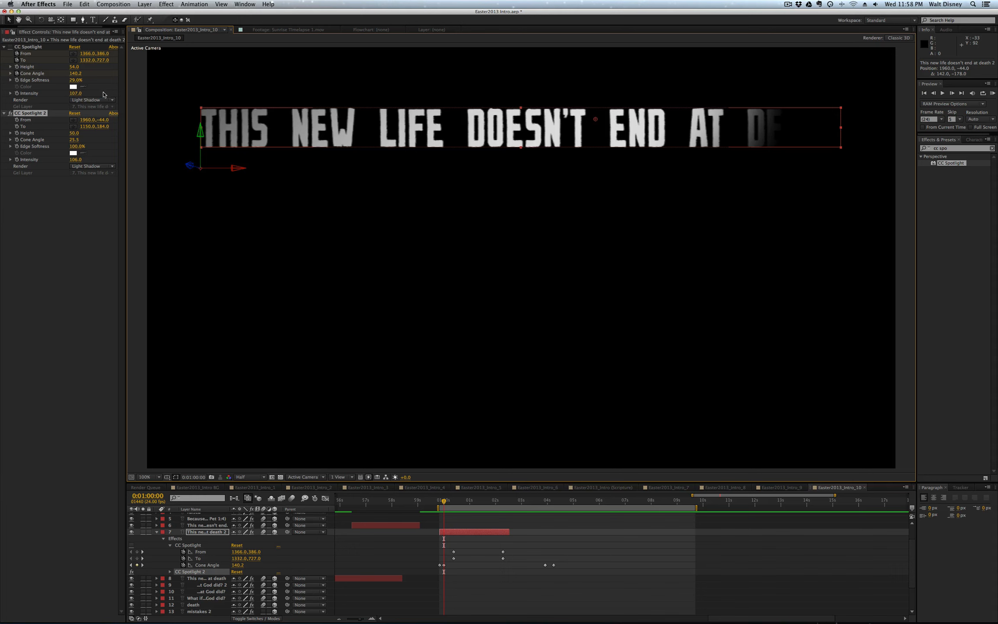
# Undo the accidental cone angle change on the first CC Spotlight and widen the second one's cone angle slightly.
pyautogui.moveTo(75, 73); pyautogui.dragTo(99, 71)
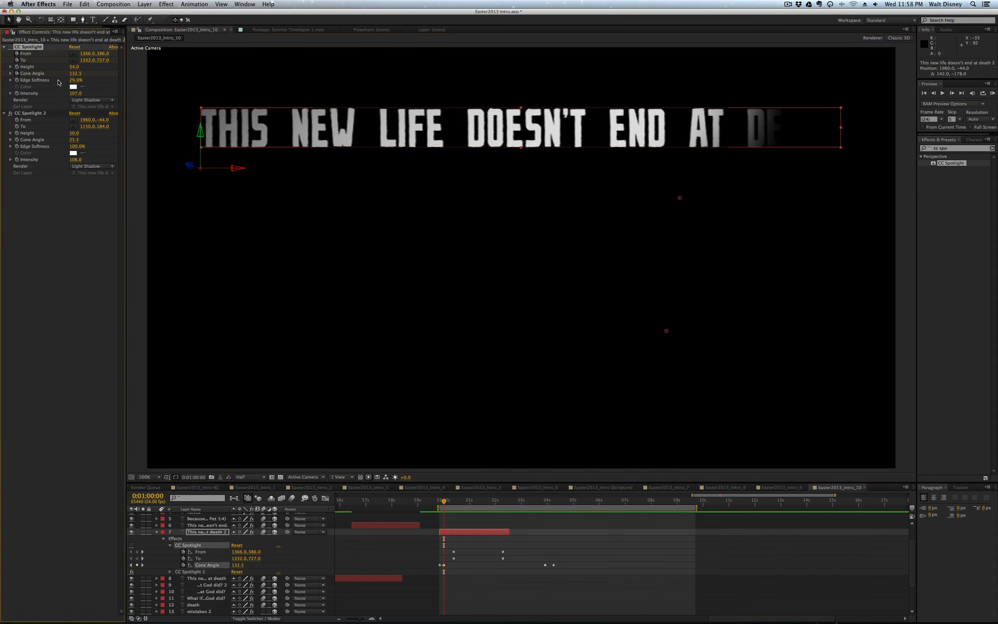
pyautogui.press('super+z')
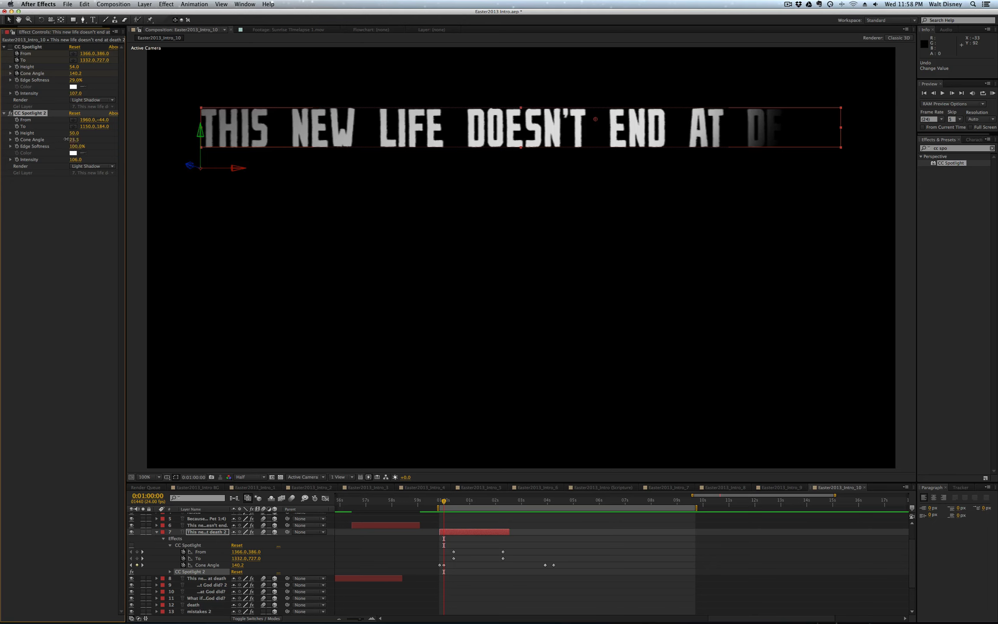
pyautogui.moveTo(65, 139)
pyautogui.mouseDown()
pyautogui.moveTo(112, 141)
pyautogui.moveTo(5, 141)
pyautogui.moveTo(98, 149)
pyautogui.moveTo(14, 153)
pyautogui.moveTo(107, 154)
pyautogui.moveTo(26, 149)
pyautogui.moveTo(77, 148)
pyautogui.mouseUp()
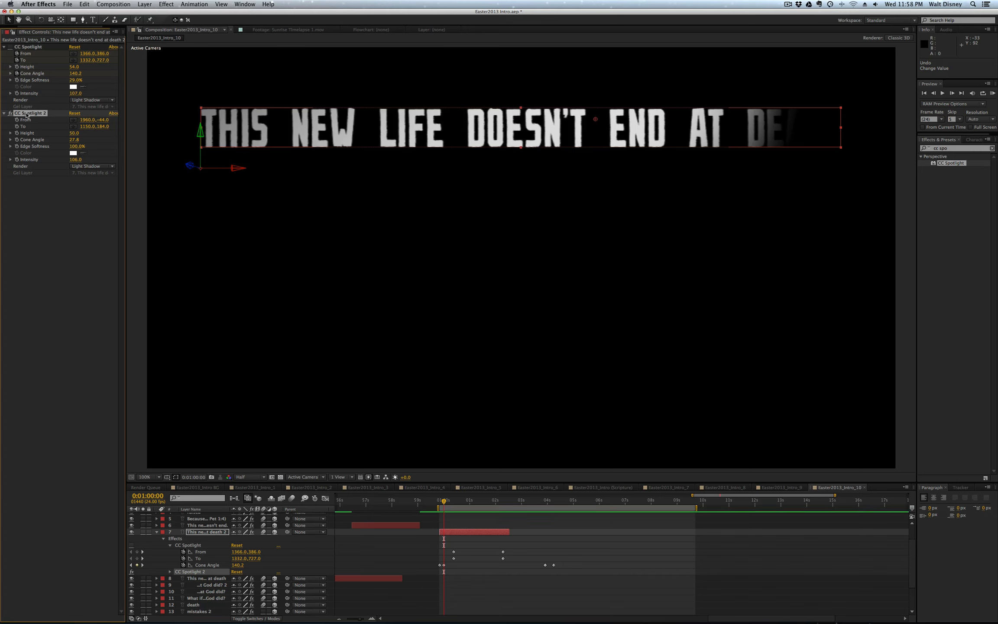
# Delete the second CC Spotlight effect, go to 0:01:01:00 and collapse the title layer's properties.
pyautogui.press('Delete')
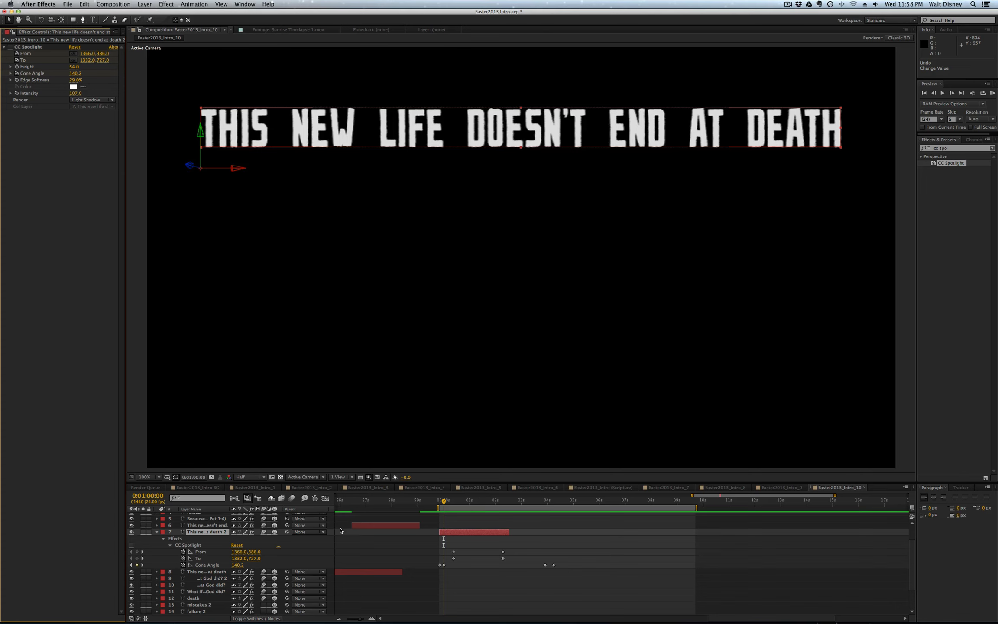
pyautogui.moveTo(445, 504); pyautogui.dragTo(469, 503)
pyautogui.scroll(3, 180, 546)
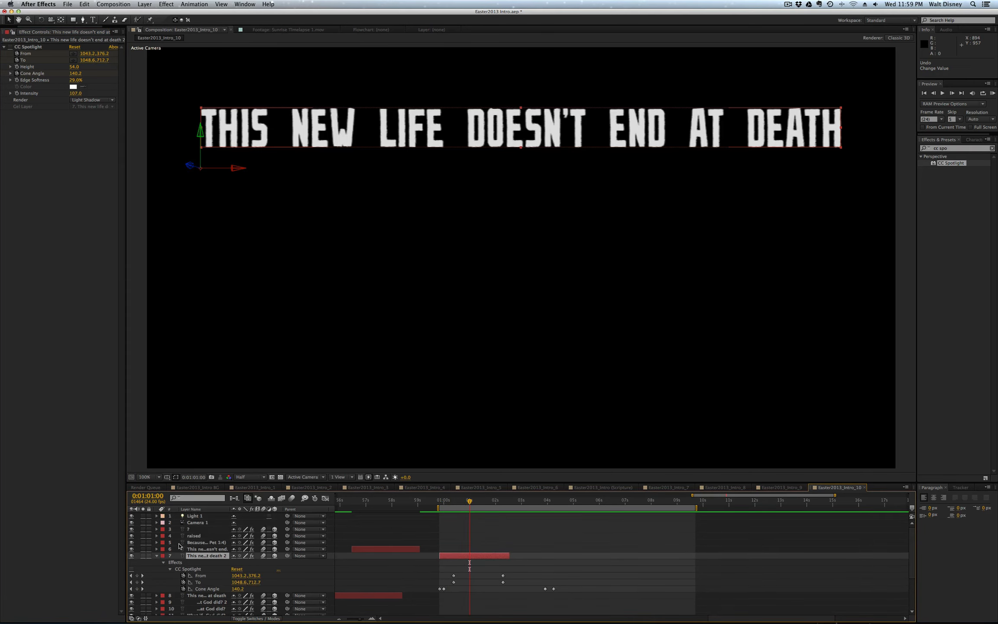
pyautogui.click(157, 556)
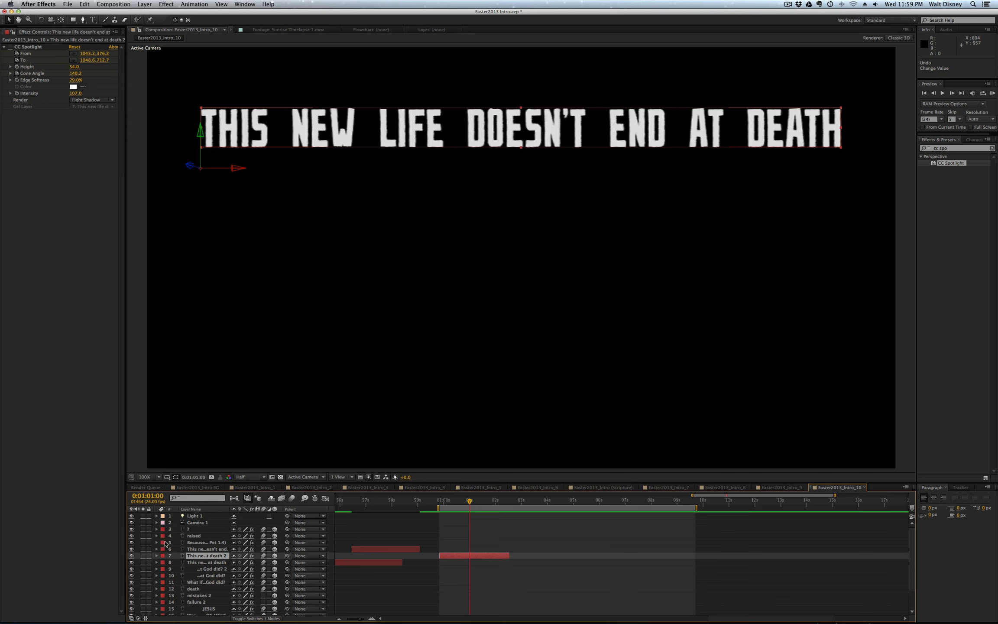
# Extend the Light 1 layer past the title so that it ends at 0:01:11:22.
pyautogui.click(131, 516)
pyautogui.click(131, 516)
pyautogui.moveTo(468, 501)
pyautogui.mouseDown()
pyautogui.moveTo(479, 503)
pyautogui.moveTo(468, 503)
pyautogui.mouseUp()
pyautogui.click(192, 517)
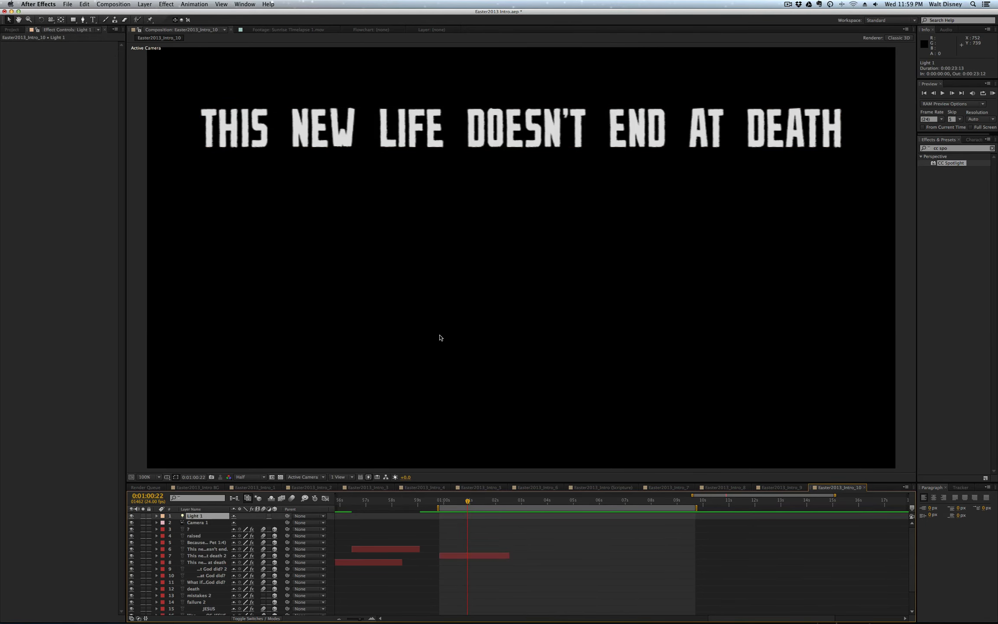
pyautogui.scroll(5, 440, 338)
pyautogui.scroll(-5, 440, 338)
pyautogui.hscroll(-10, 564, 542)
pyautogui.moveTo(347, 516); pyautogui.dragTo(841, 516)
# Scrub between about 0:01:00:02 and 0:01:01:05 and select Light 1 to examine how it lights the title.
pyautogui.moveTo(555, 502)
pyautogui.mouseDown()
pyautogui.moveTo(573, 503)
pyautogui.moveTo(562, 503)
pyautogui.mouseUp()
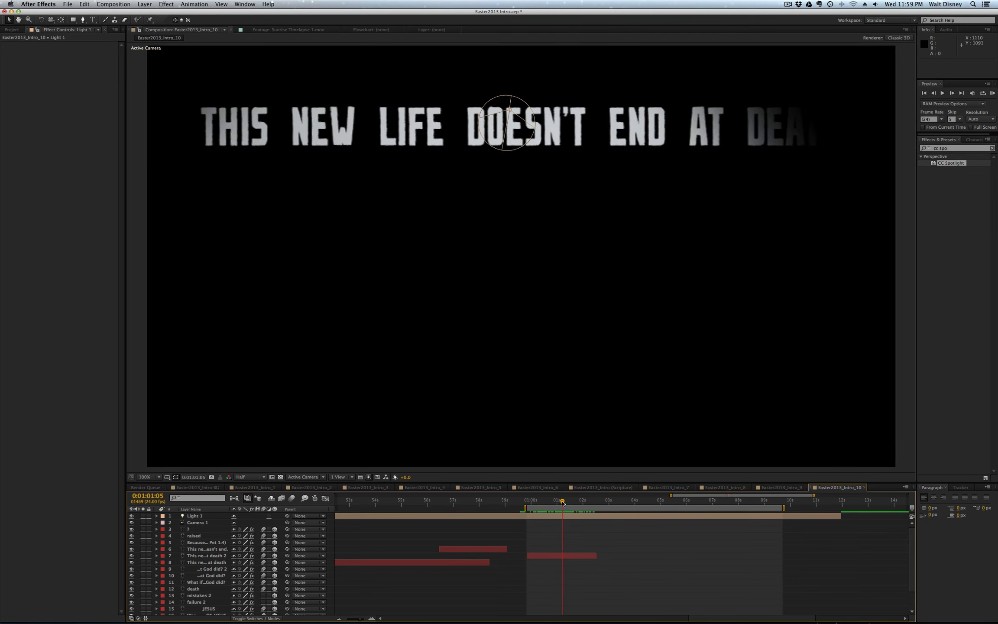
pyautogui.moveTo(562, 503)
pyautogui.mouseDown()
pyautogui.moveTo(589, 503)
pyautogui.moveTo(556, 504)
pyautogui.mouseUp()
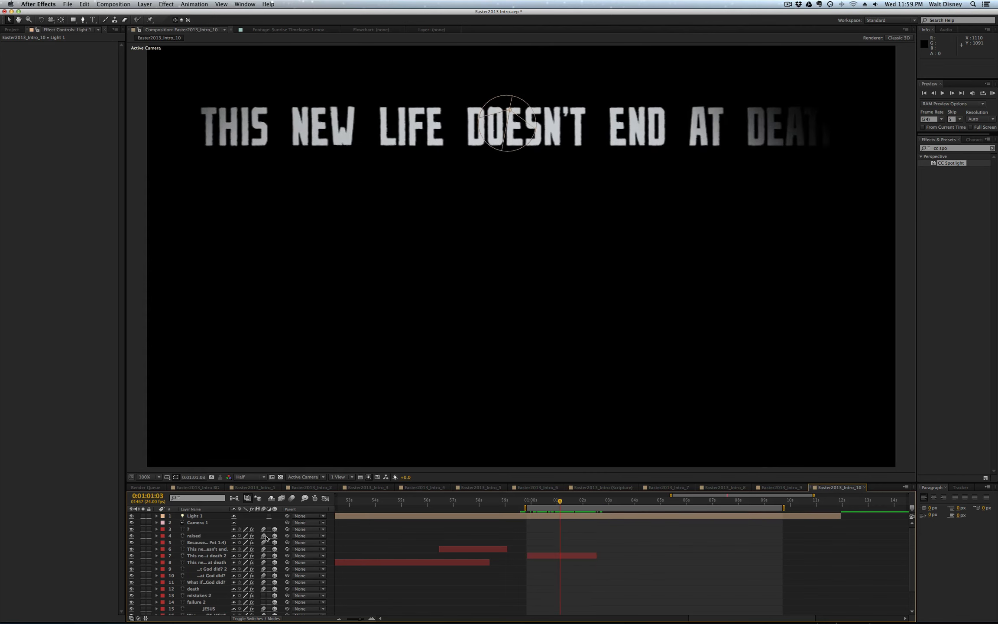
pyautogui.moveTo(560, 504); pyautogui.dragTo(534, 508)
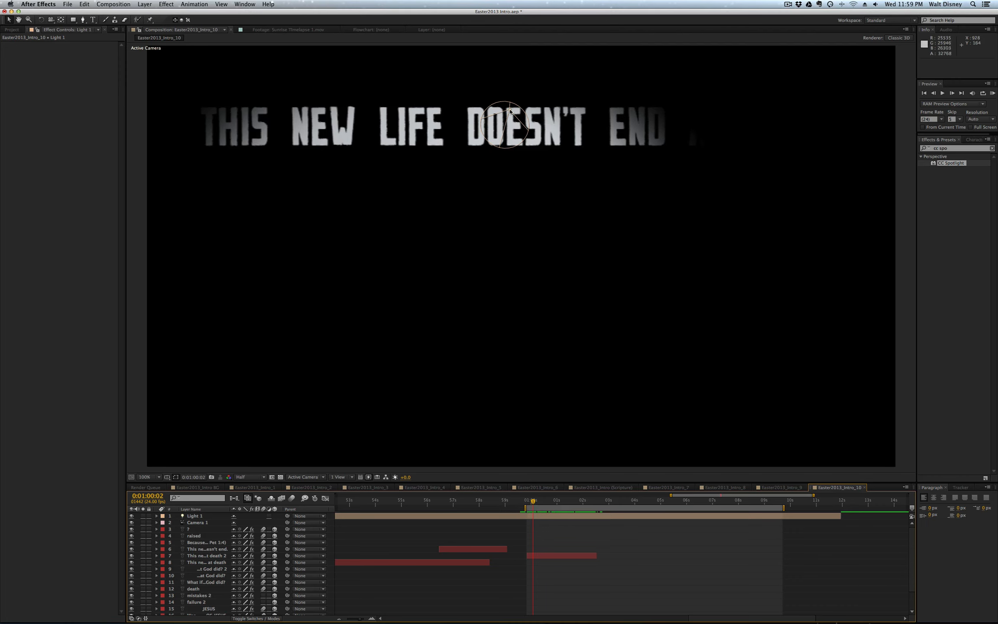
pyautogui.moveTo(534, 500); pyautogui.dragTo(562, 502)
pyautogui.click(212, 515)
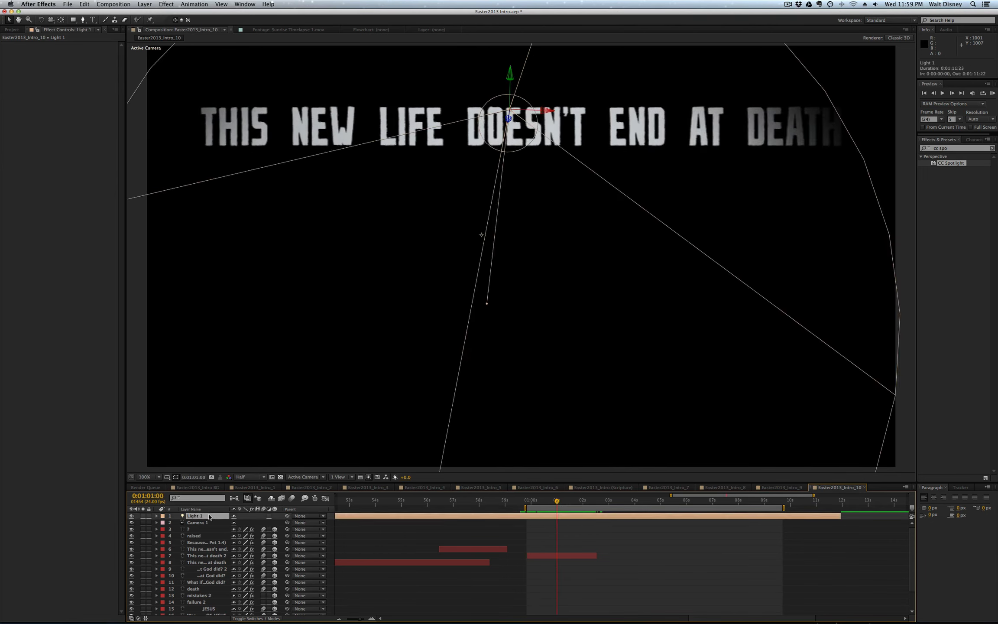
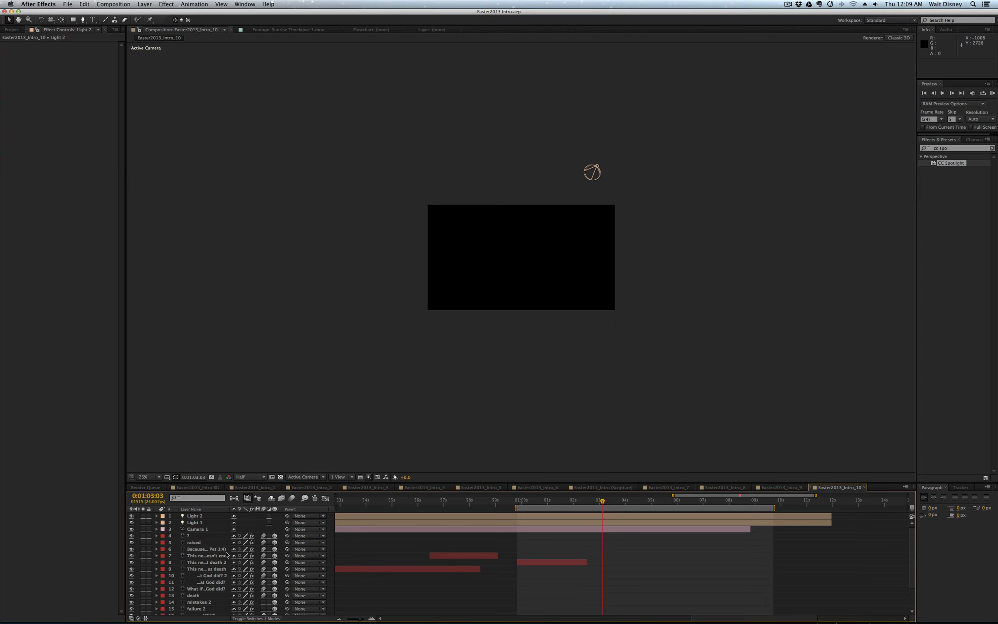
# Go to 0:01:01:08 and select Light 2 and Light 1 in turn to compare their cones over the title.
pyautogui.click(557, 503)
pyautogui.hscroll(-1, 196, 526)
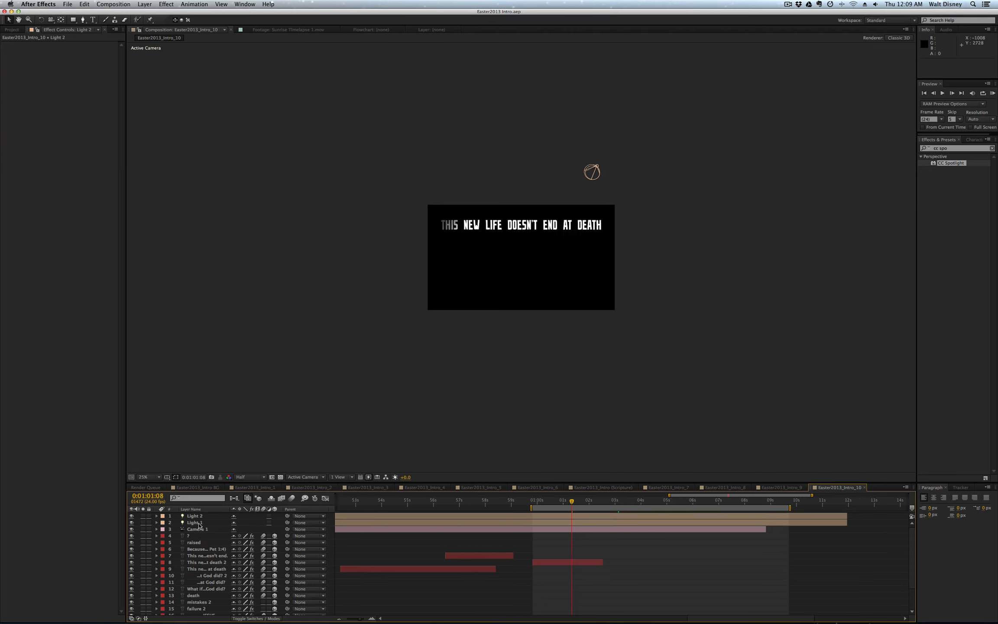
pyautogui.click(202, 517)
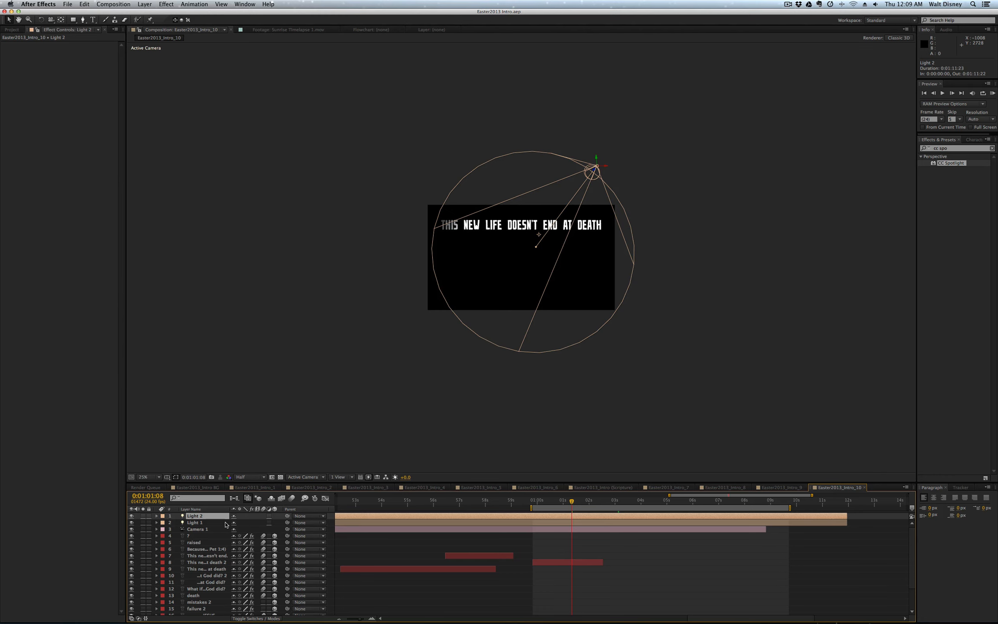
pyautogui.click(211, 523)
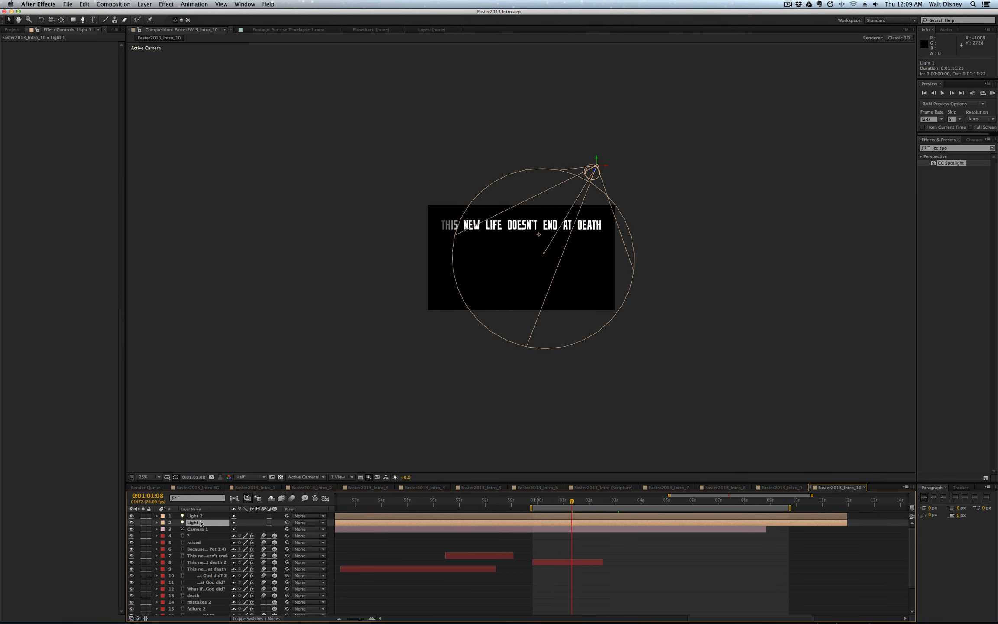
# Delete Light 2 and leave Light 1 turned on as the title's only light.
pyautogui.click(131, 523)
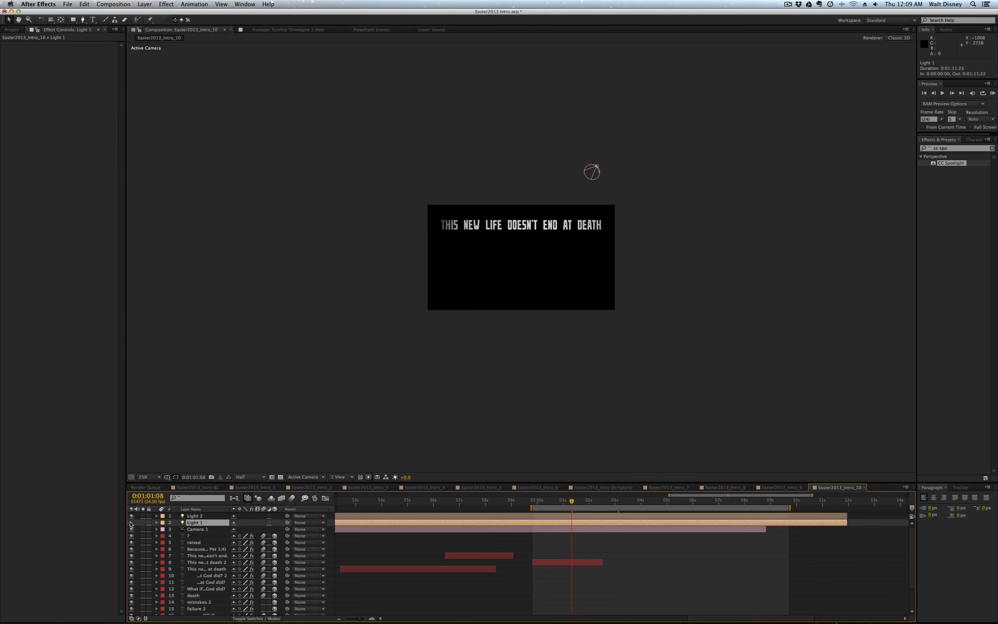
pyautogui.click(132, 516)
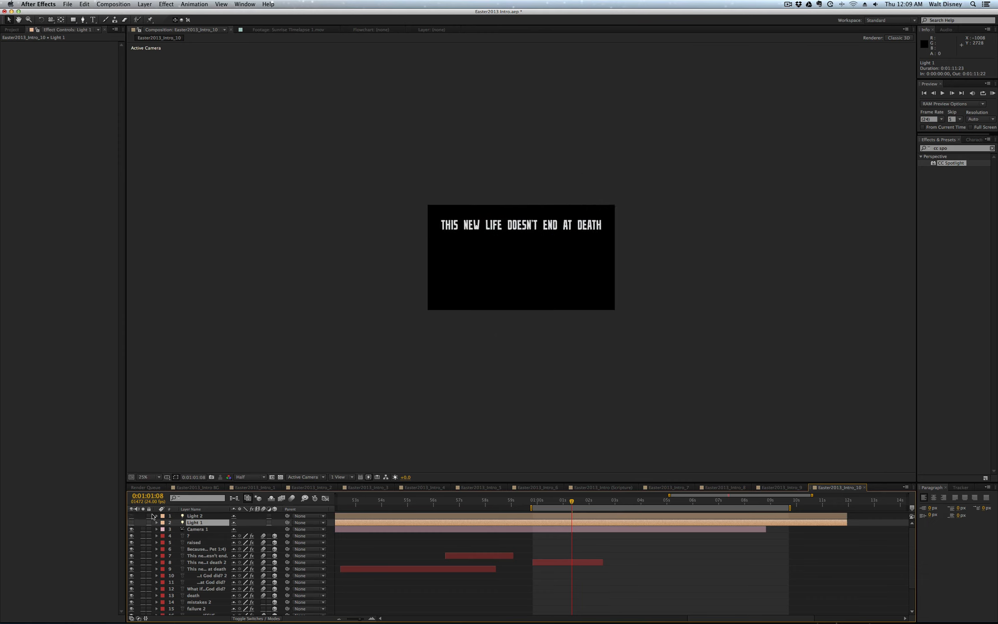
pyautogui.click(192, 515)
pyautogui.press('Delete')
pyautogui.click(131, 516)
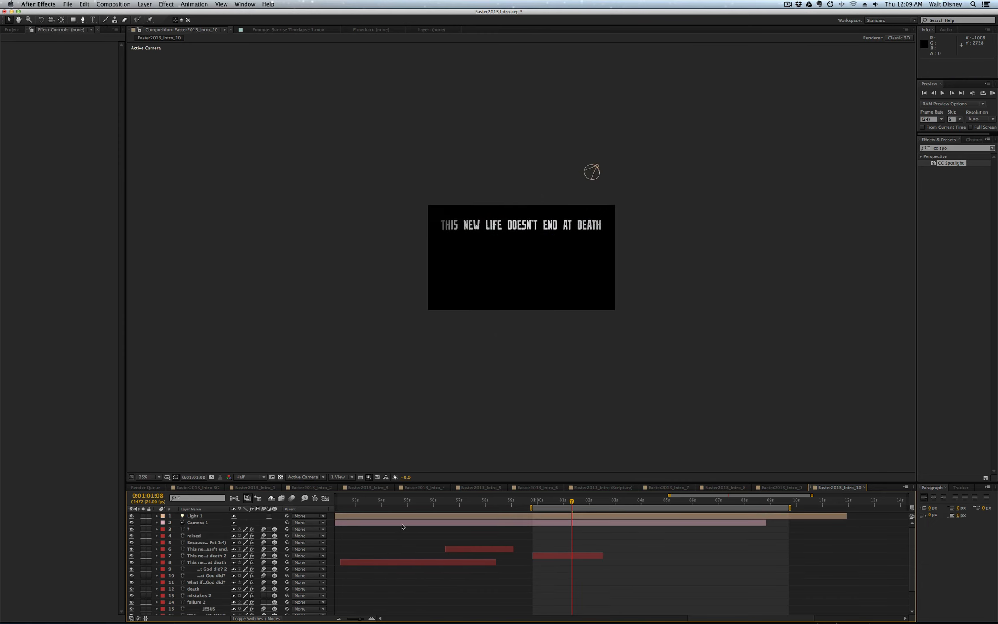
# Preview the lit title animation from 0:01:00:02.
pyautogui.moveTo(558, 502); pyautogui.dragTo(538, 503)
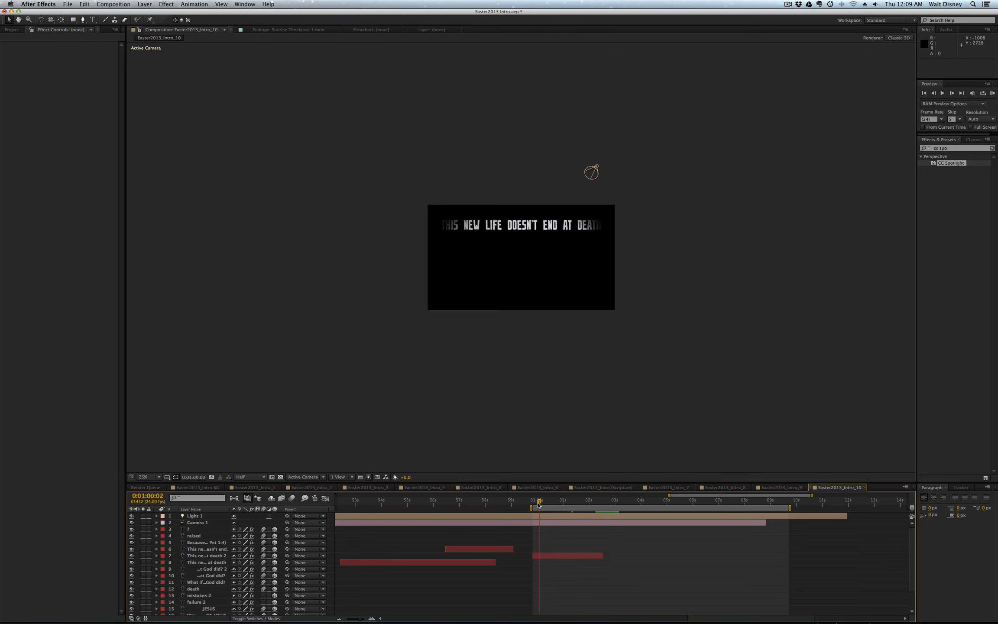
pyautogui.press('space')
pyautogui.press('space')
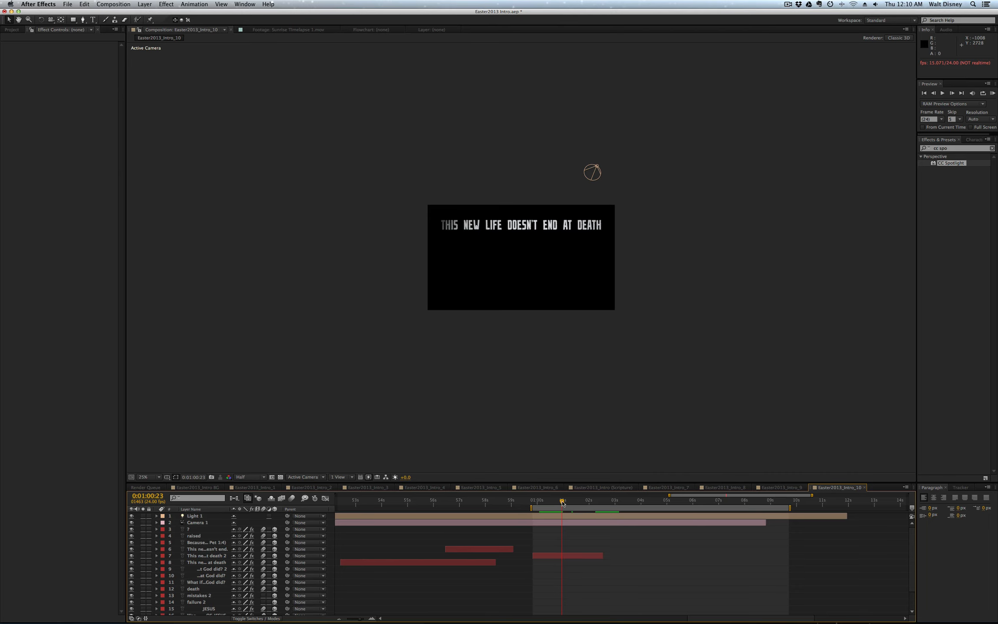
# Set the work area around the title from 0:00:59:12 to 0:01:02:23.
pyautogui.click(563, 557)
pyautogui.click(565, 534)
pyautogui.moveTo(789, 507); pyautogui.dragTo(616, 508)
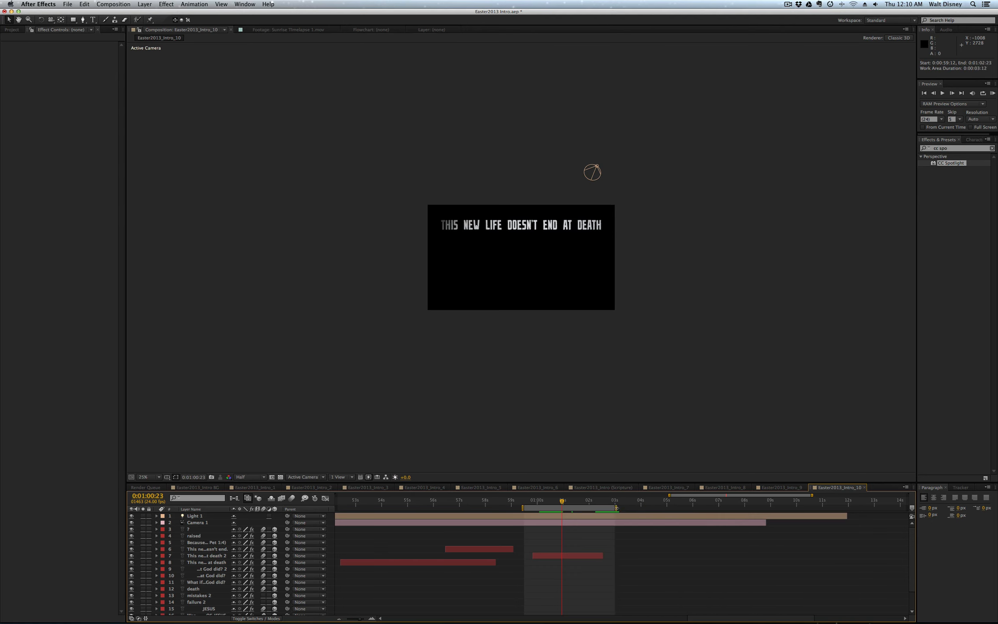
# Add the Easter2013_Intro_10 composition to the render queue and check its render settings without changing them.
pyautogui.click(113, 4)
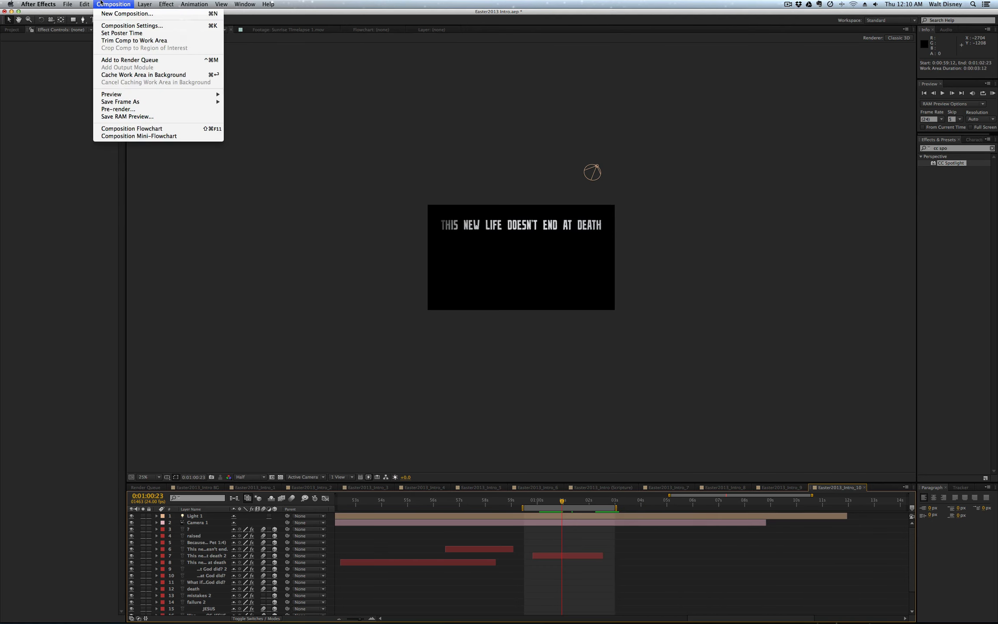
pyautogui.click(154, 61)
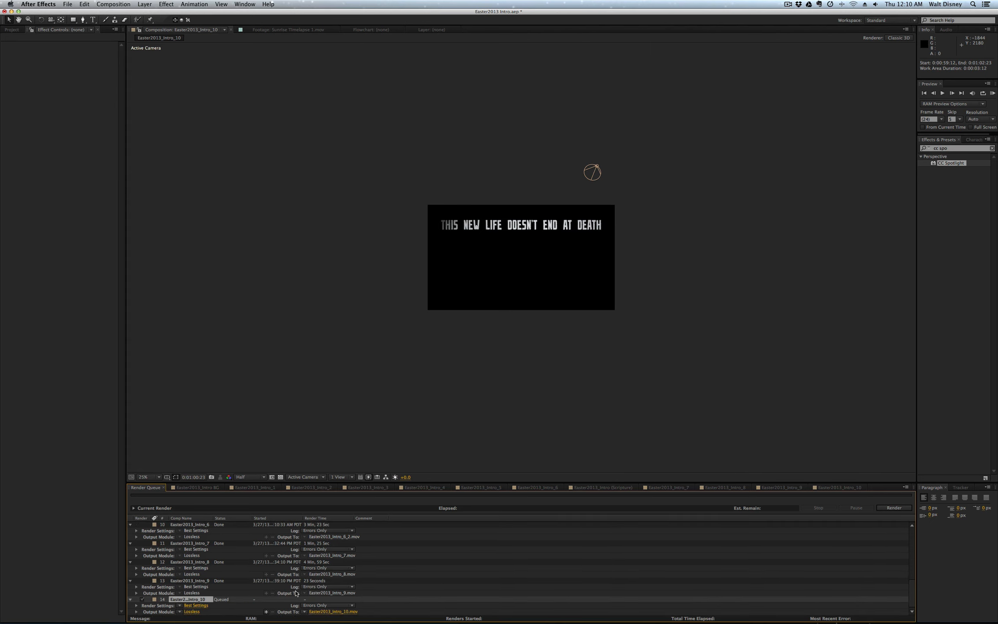
pyautogui.click(201, 606)
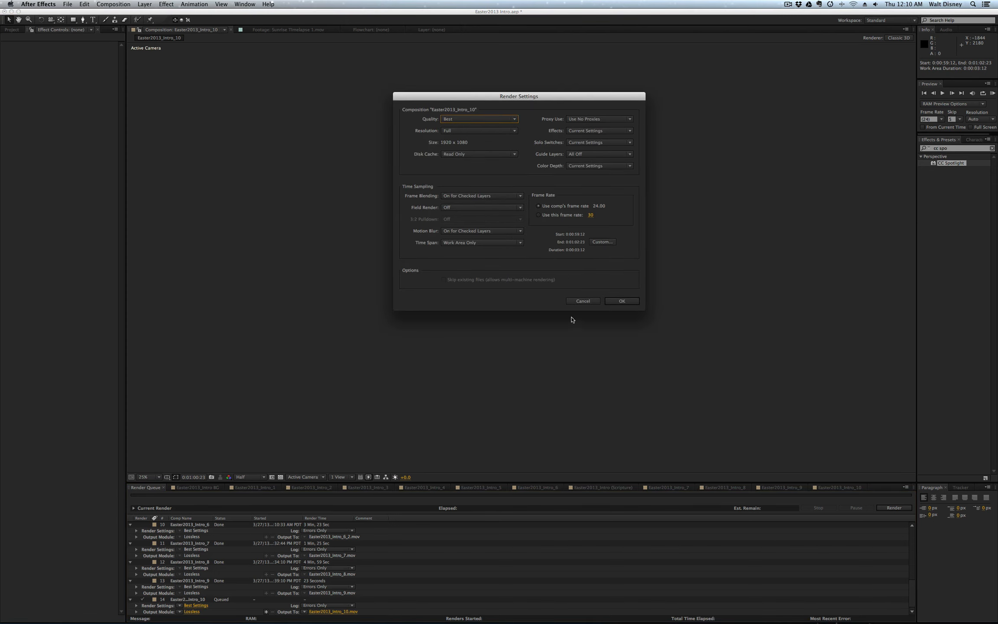
pyautogui.click(584, 301)
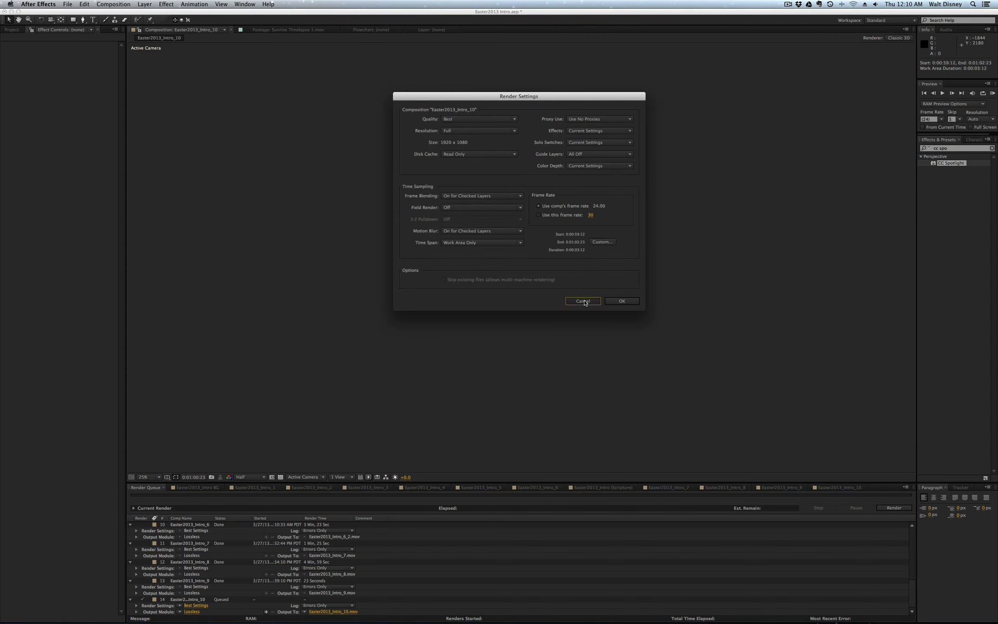
# Check the queued Easter2013_Intro_10 item's output module settings without changing them, and set its render time span to Work Area Only.
pyautogui.click(193, 612)
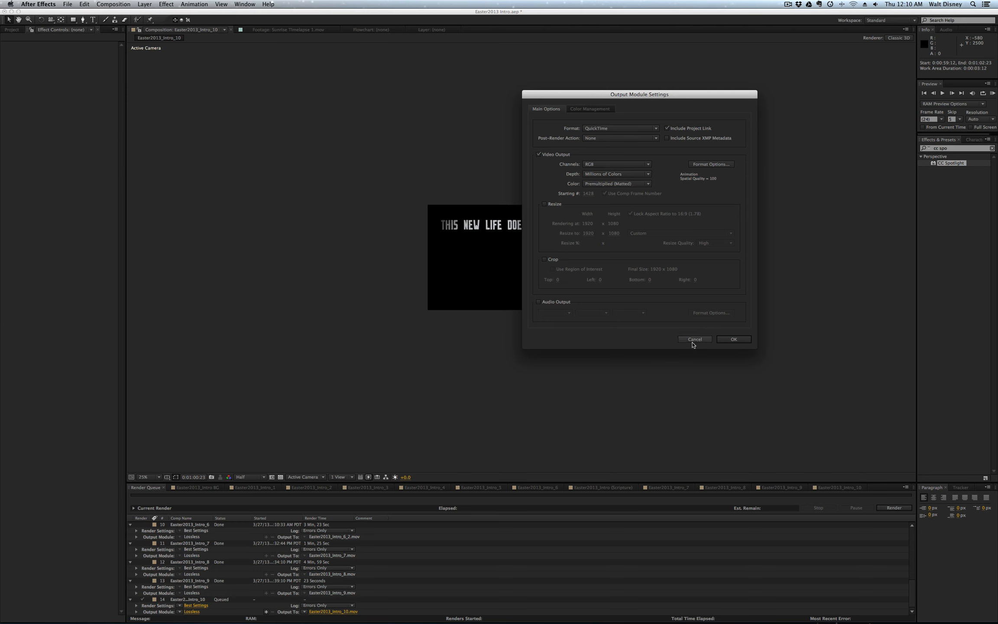
pyautogui.click(695, 339)
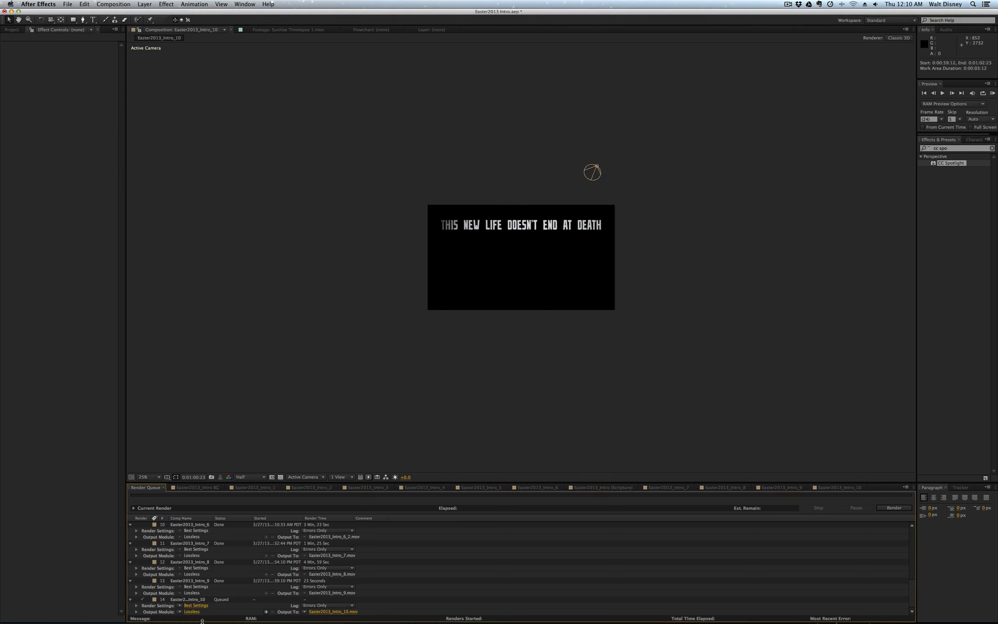
pyautogui.click(199, 605)
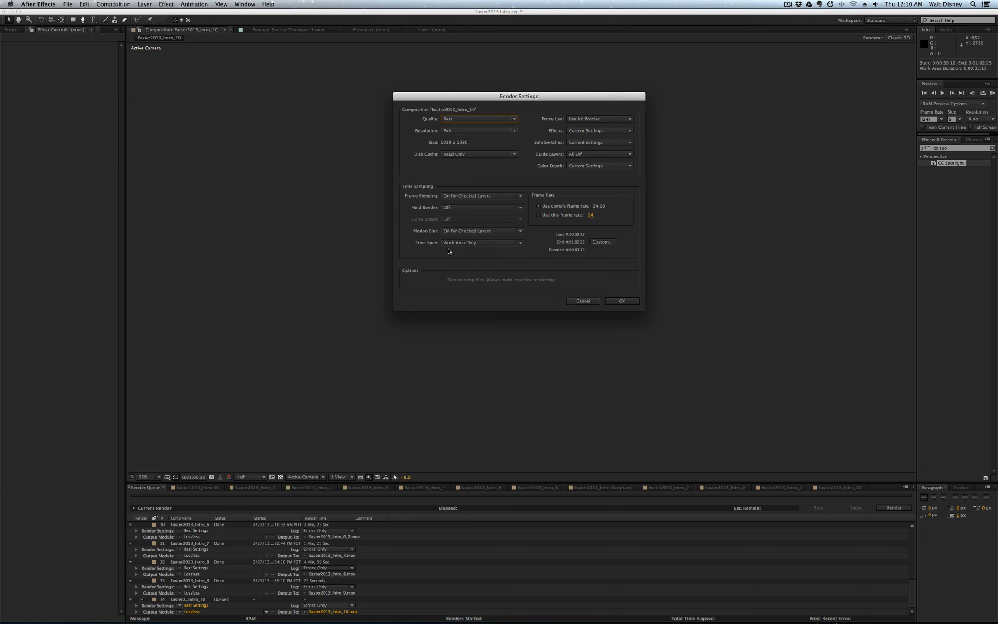
pyautogui.click(481, 243)
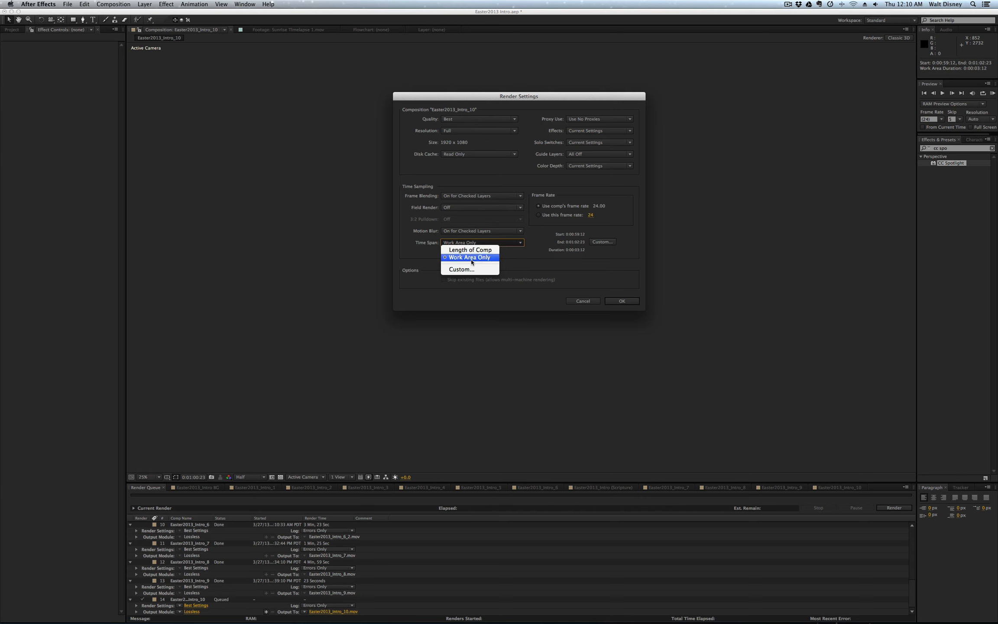
pyautogui.click(472, 260)
pyautogui.click(613, 301)
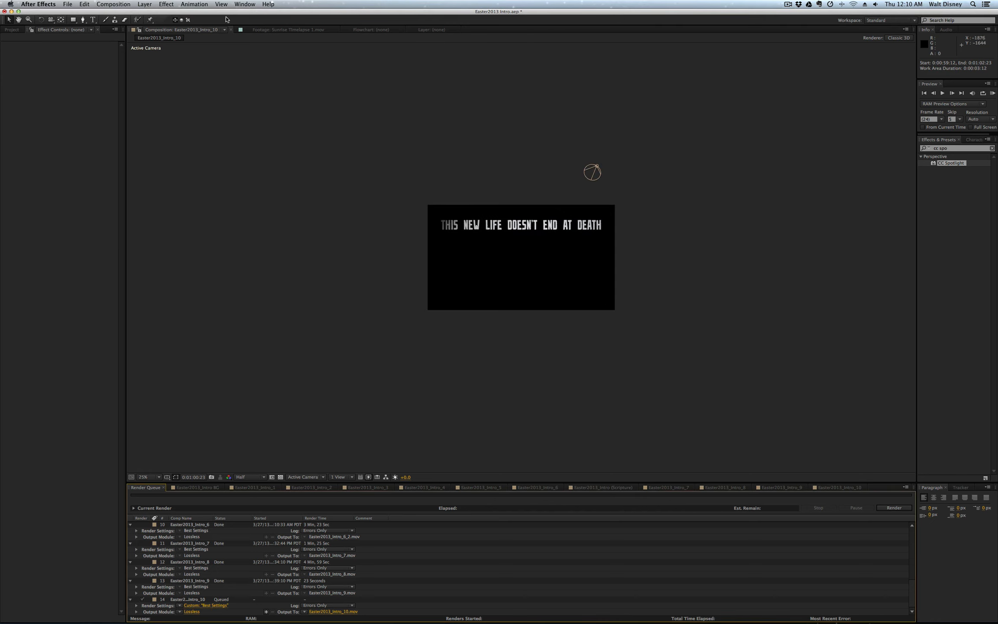
# Bring the Easter2013_Intro_10 composition's timeline back into view and switch to Finder.
pyautogui.click(264, 32)
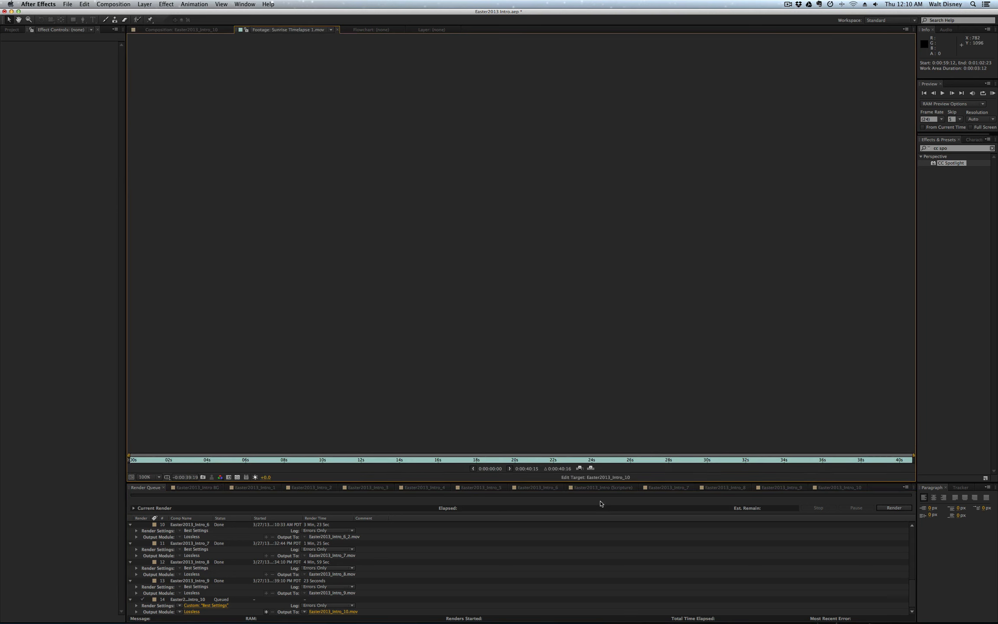
pyautogui.click(832, 488)
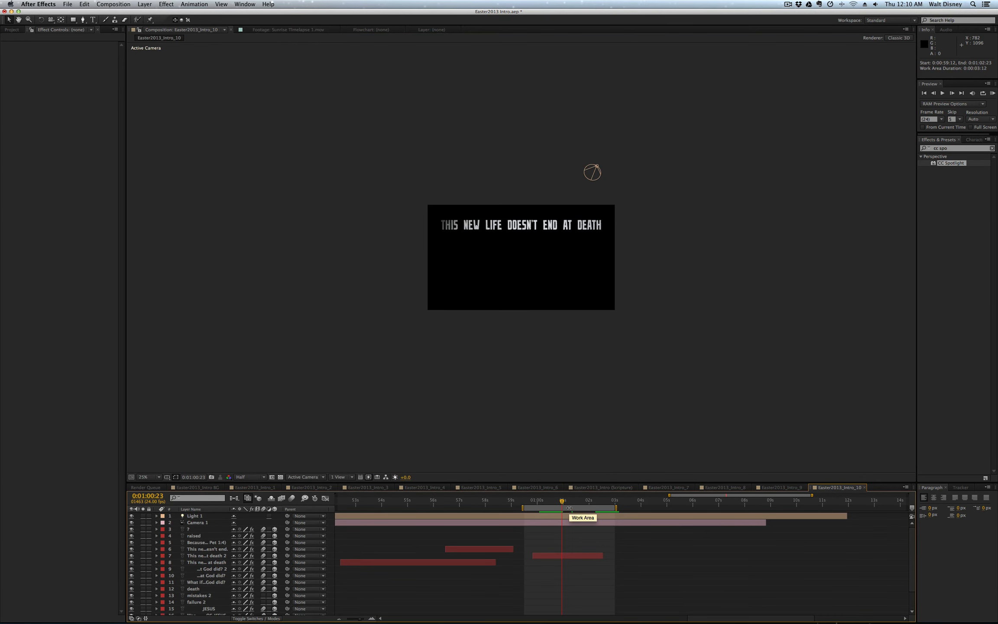
pyautogui.press('super+Tab')
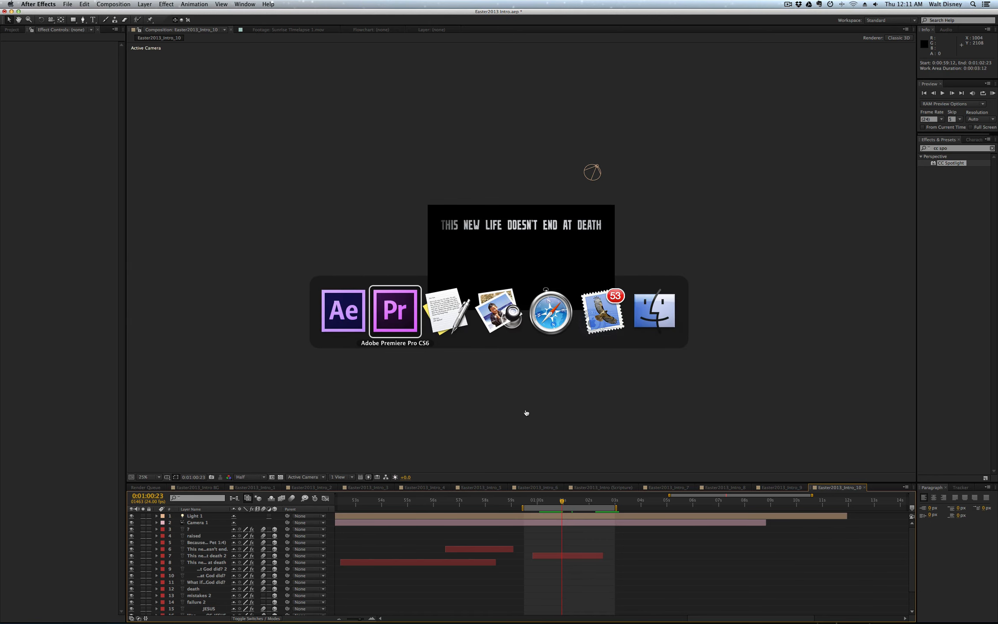
pyautogui.press('super+Tab')
pyautogui.press('super+Tab')
pyautogui.press('super+Tab')
pyautogui.press('super+Tab')
pyautogui.press('super+Tab')
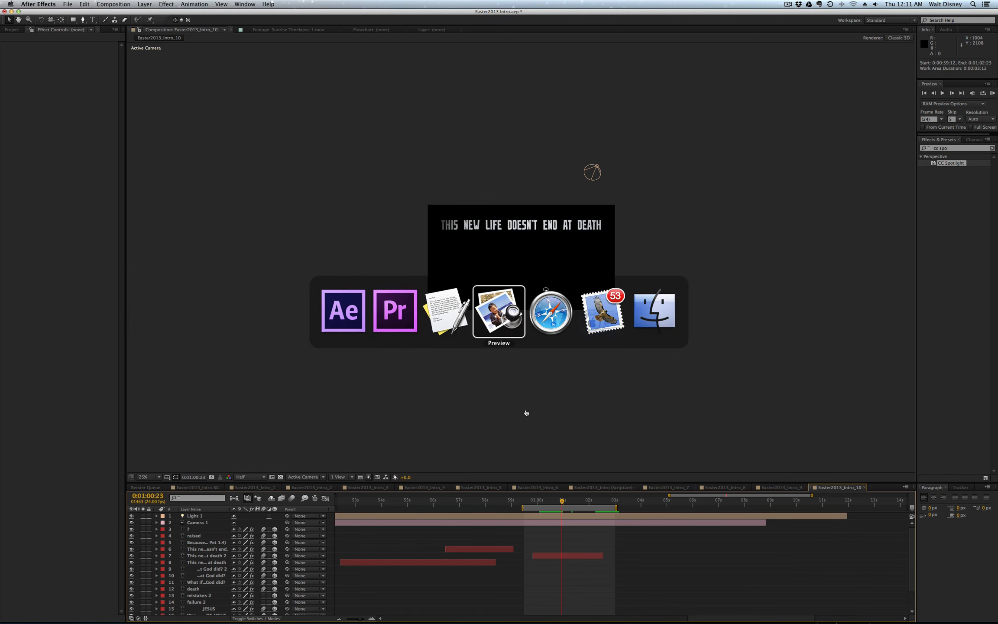
pyautogui.click(655, 314)
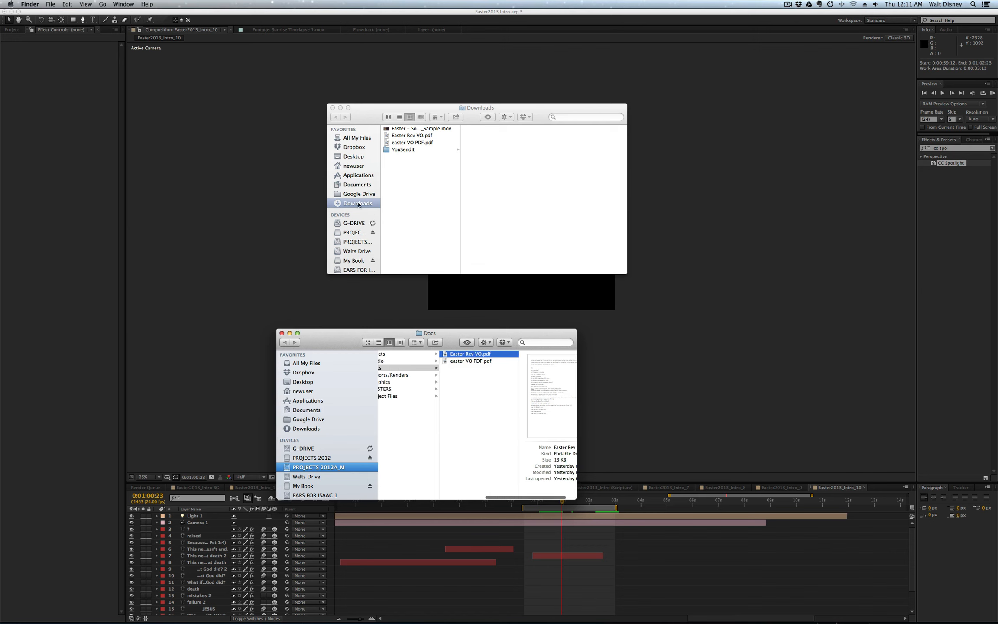
# Open PROJECTS > Easter 2013 > Intro > Exports/Renders on the PROJECTS 2012A_M drive and widen the window to show the full file list.
pyautogui.click(361, 258)
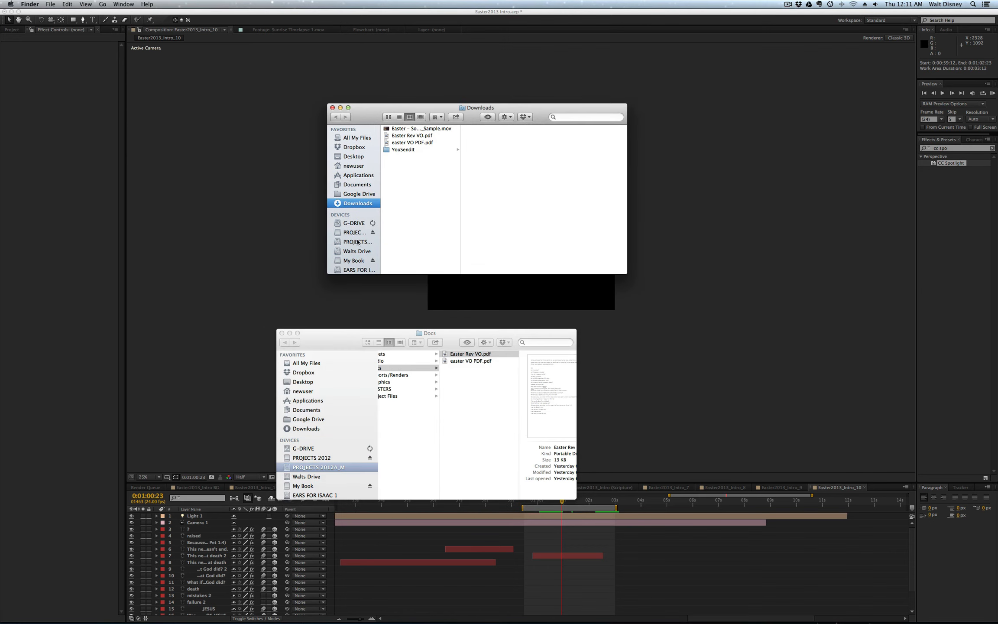
pyautogui.click(358, 242)
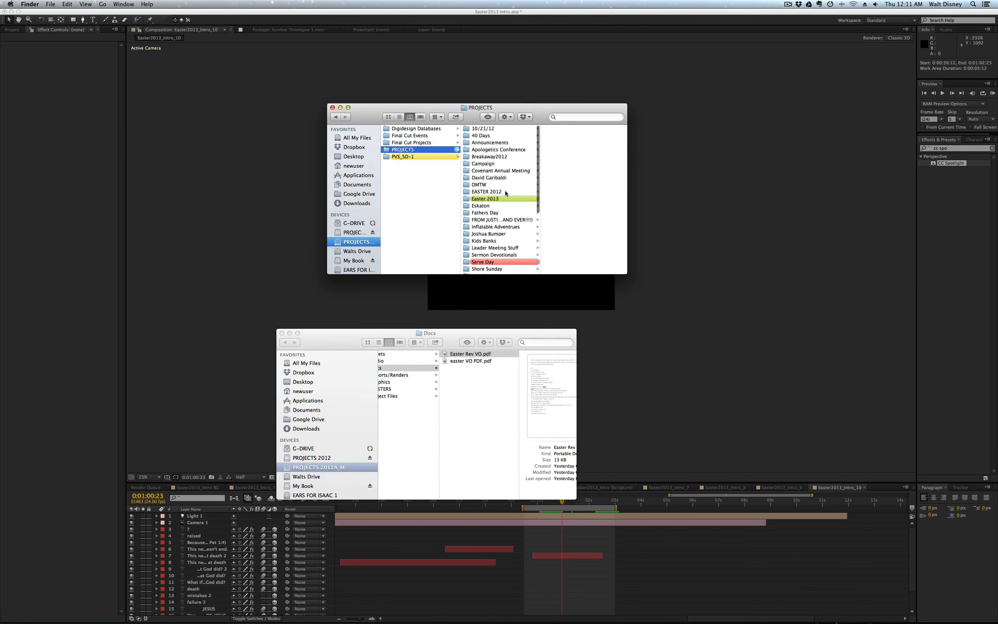
pyautogui.click(507, 183)
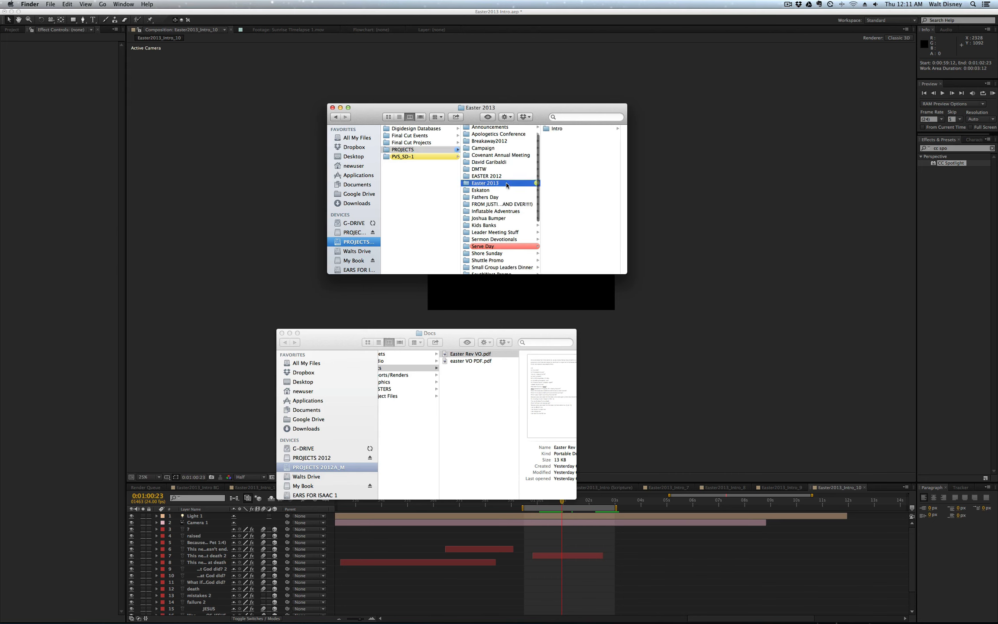
pyautogui.click(597, 133)
pyautogui.click(577, 150)
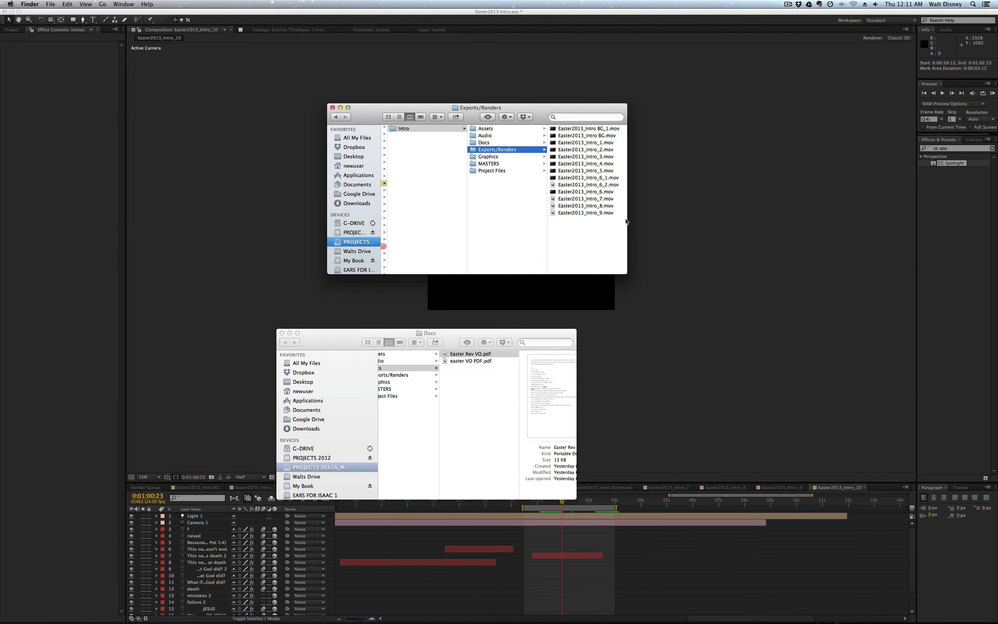
pyautogui.moveTo(627, 260); pyautogui.dragTo(689, 259)
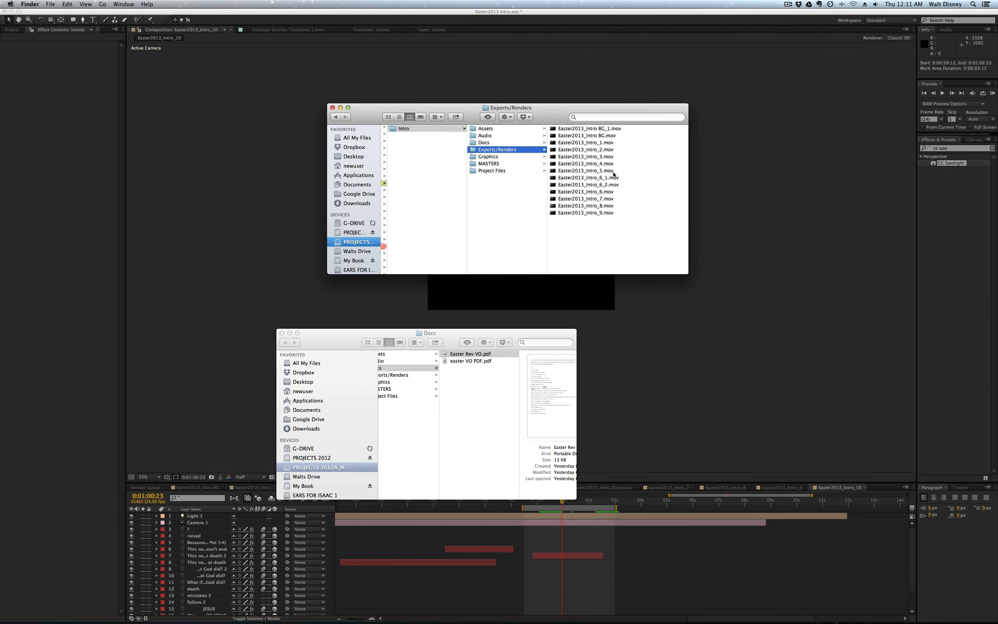
# Play the rendered title Easter2013_Intro_1.mov in a quick preview and close the preview.
pyautogui.click(586, 136)
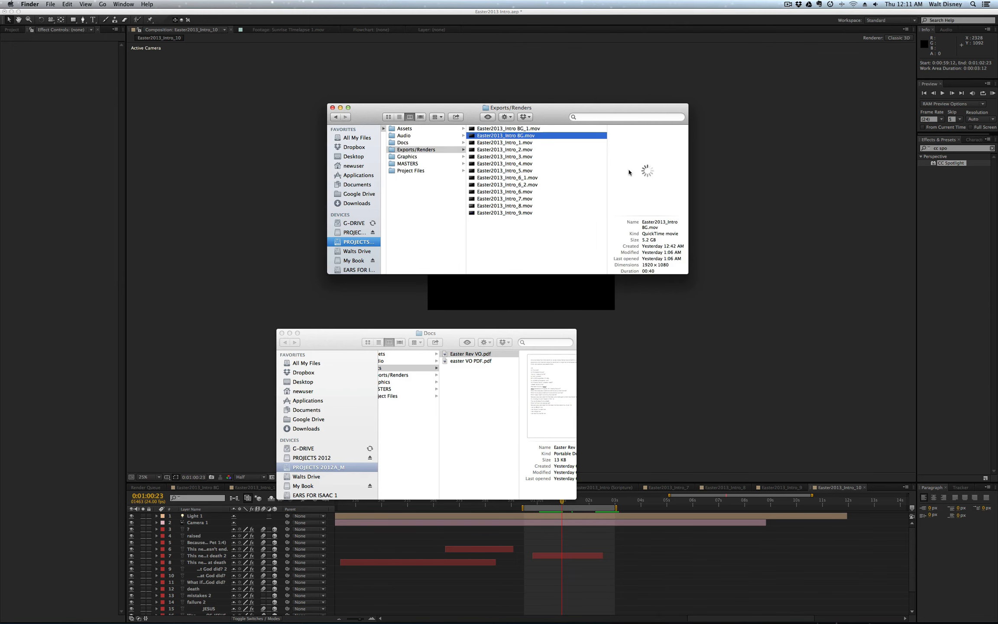
pyautogui.press('Up')
pyautogui.press('Down')
pyautogui.press('Down')
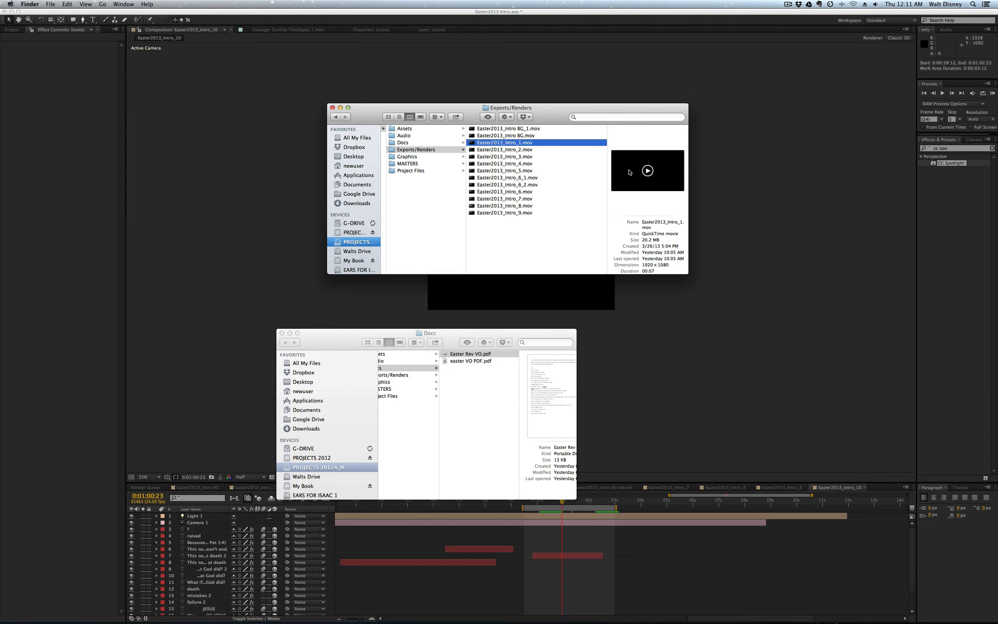
pyautogui.press('space')
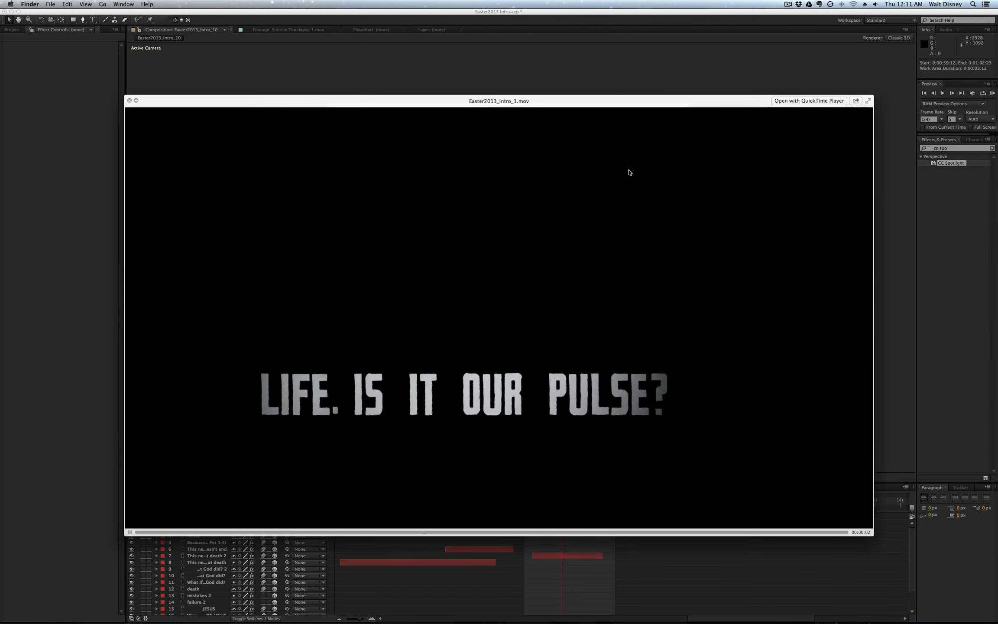
pyautogui.press('space')
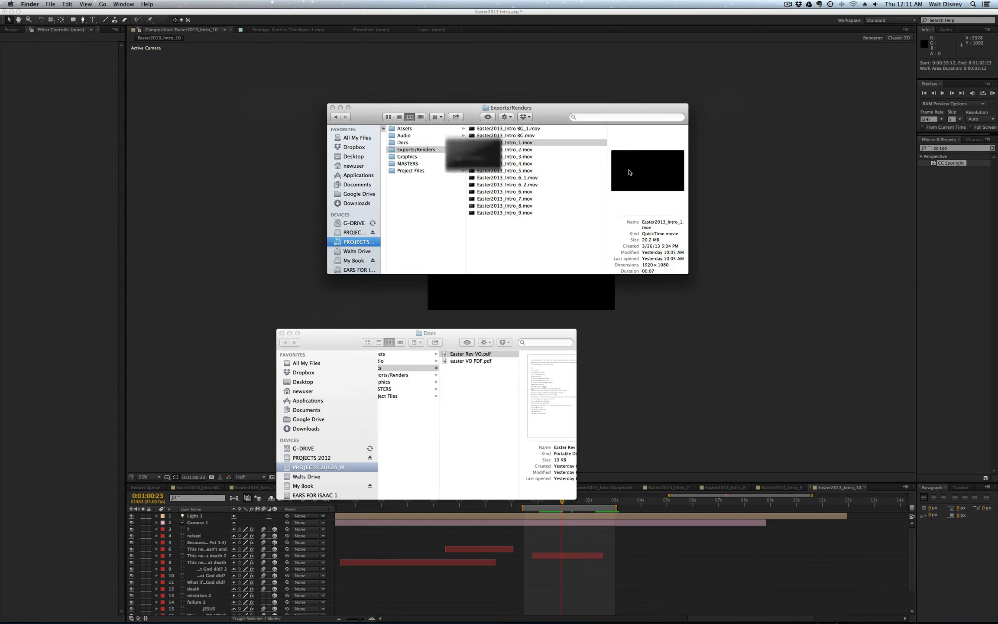
# Switch to Premiere Pro and examine the Easter2013_Intro_1.mov clip and the music track in the Easter2013_Intro_v2 sequence, with the playhead at 00:00:02:07.
pyautogui.press('super+Tab')
pyautogui.press('super+Tab')
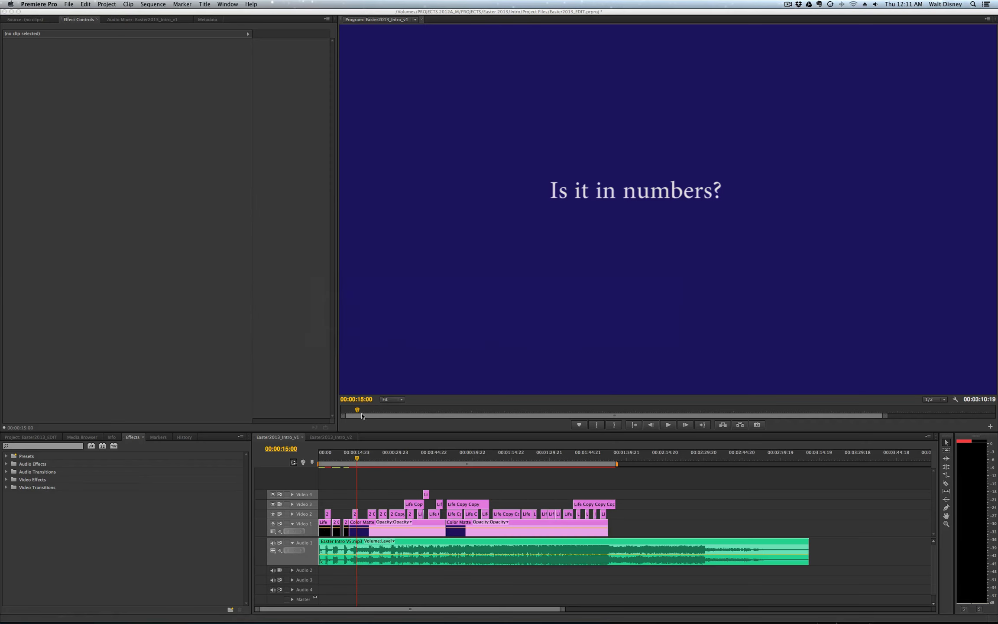
pyautogui.click(330, 437)
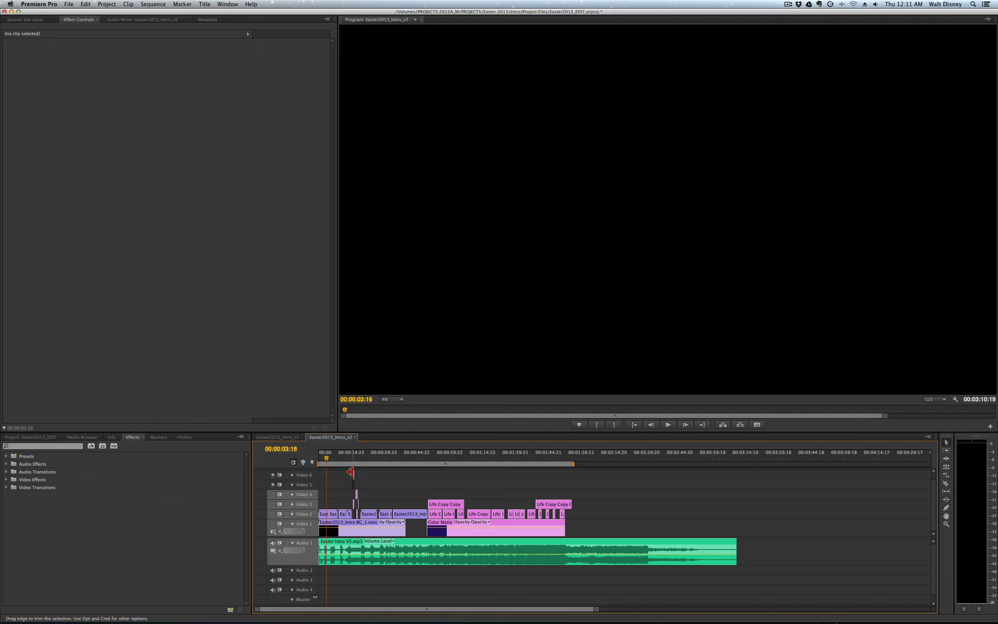
pyautogui.press('=')
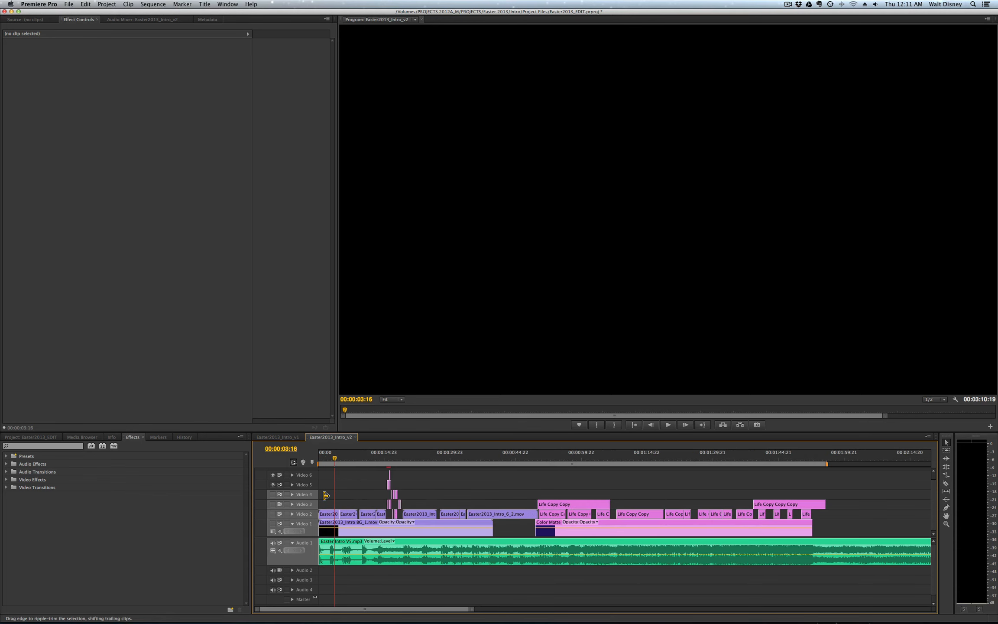
pyautogui.click(329, 516)
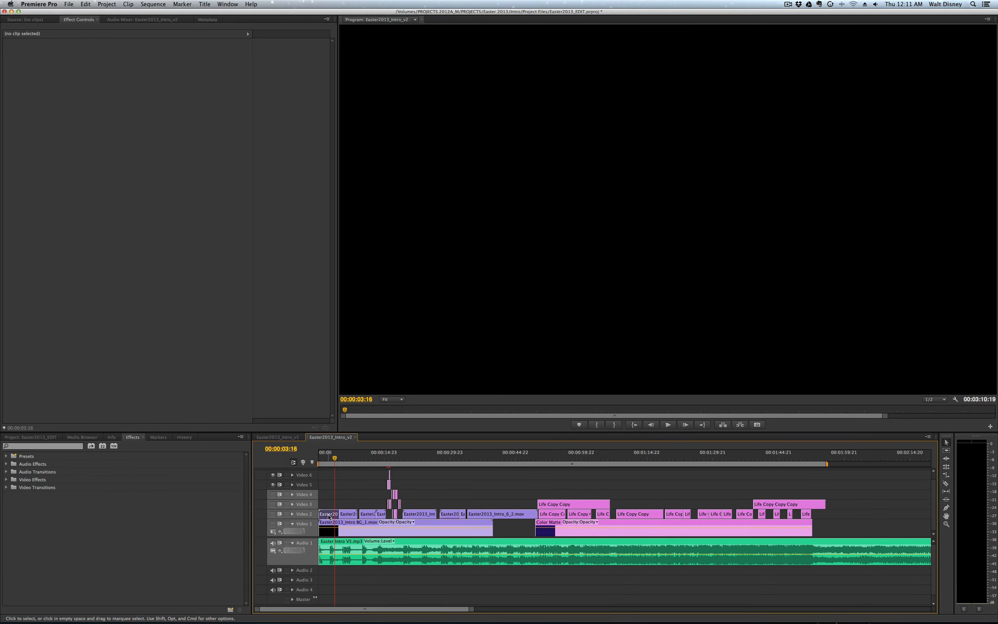
pyautogui.click(328, 461)
pyautogui.moveTo(327, 459); pyautogui.dragTo(328, 460)
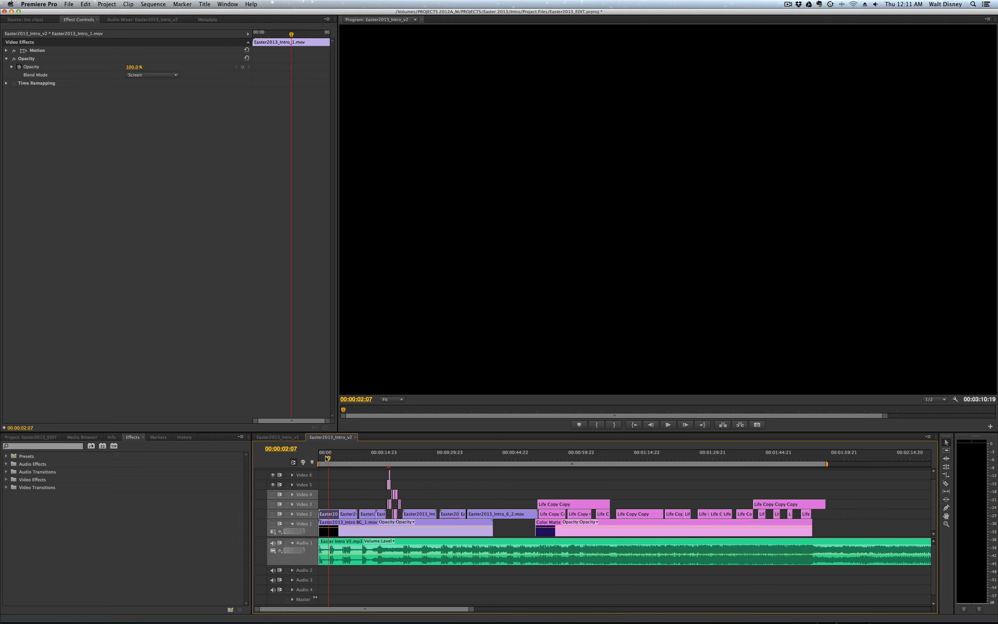
pyautogui.click(375, 551)
pyautogui.press('-')
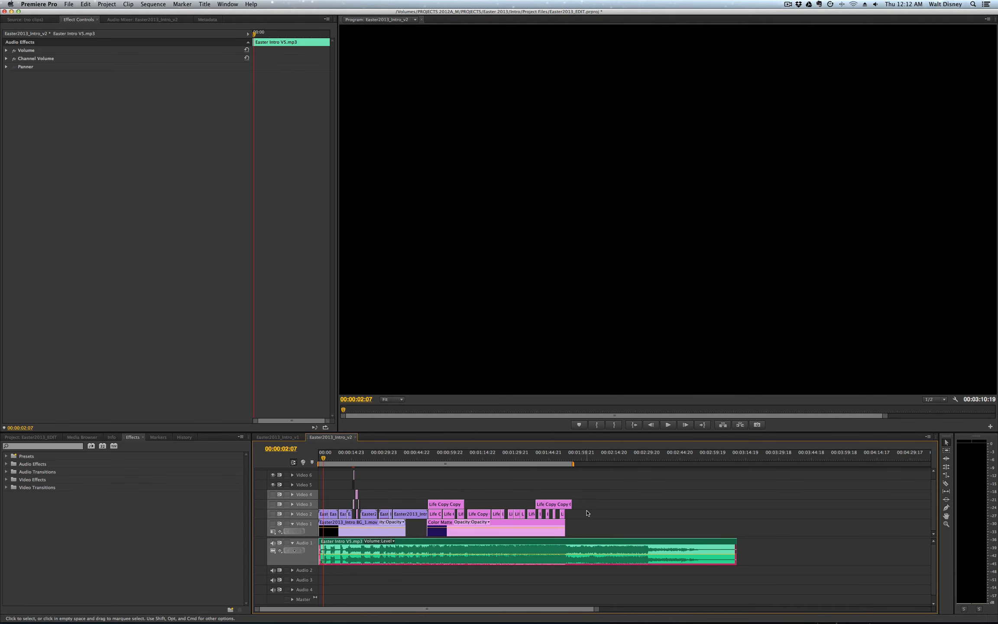
# Switch to After Effects to view the Easter2013_Intro_10 title composition again.
pyautogui.press('super+Tab')
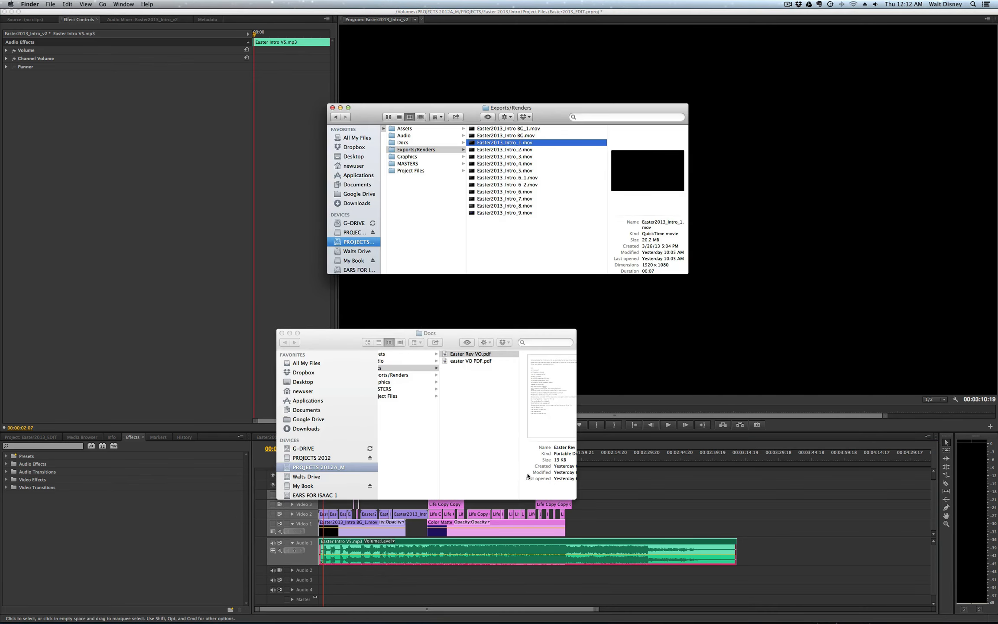
pyautogui.press('super+Tab')
pyautogui.press('super+Tab')
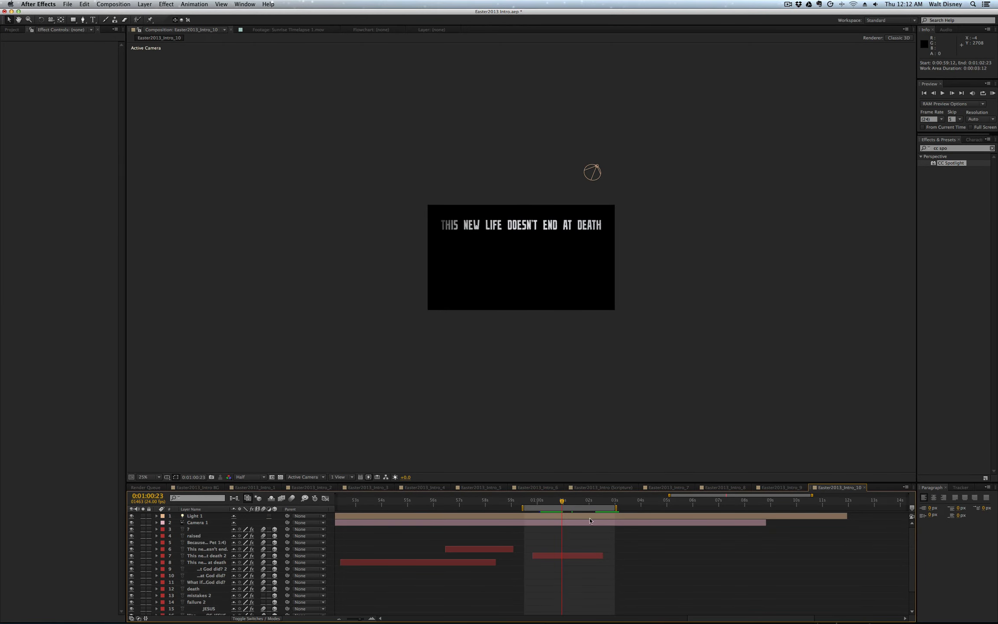
# Switch to Premiere Pro and inspect the rendered title clips on Video 2, from Easter2013_Intro_1.mov to Easter2013_Intro_6_2.mov.
pyautogui.press('super+Tab')
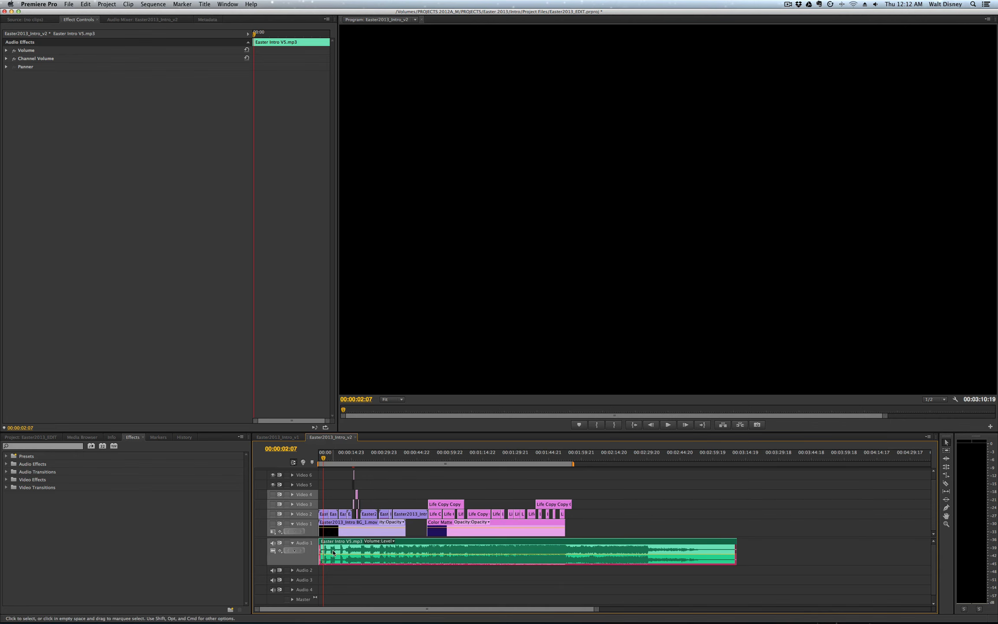
pyautogui.press('=')
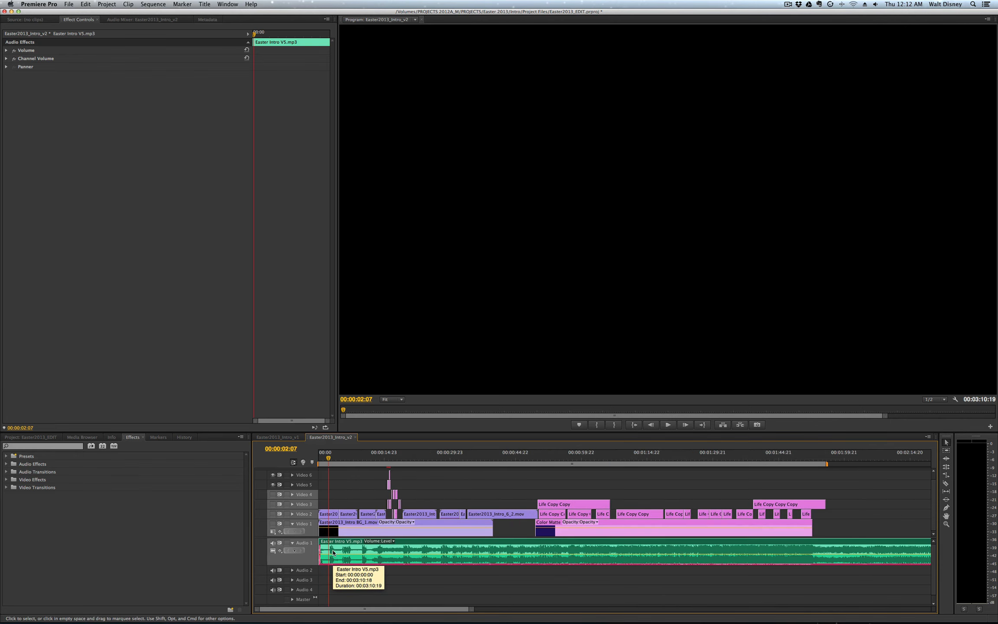
pyautogui.click(325, 513)
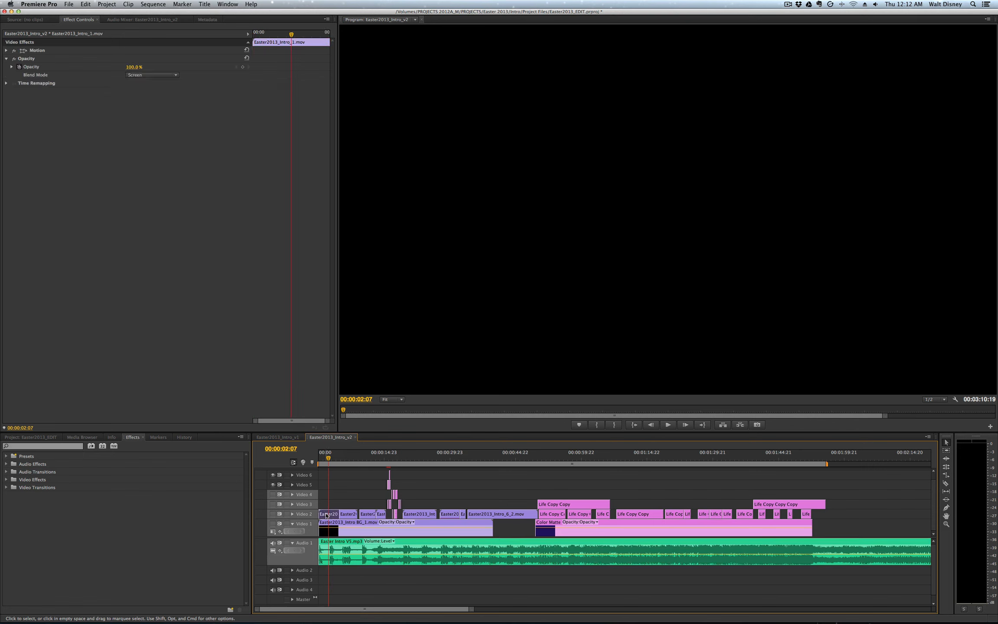
pyautogui.click(347, 514)
pyautogui.click(368, 514)
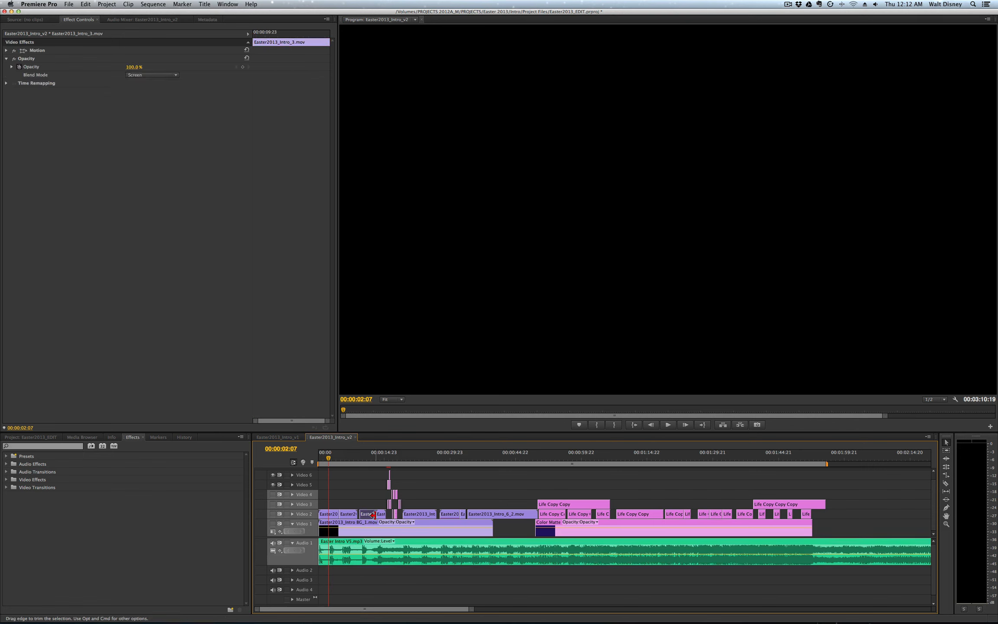
pyautogui.click(381, 514)
pyautogui.click(409, 515)
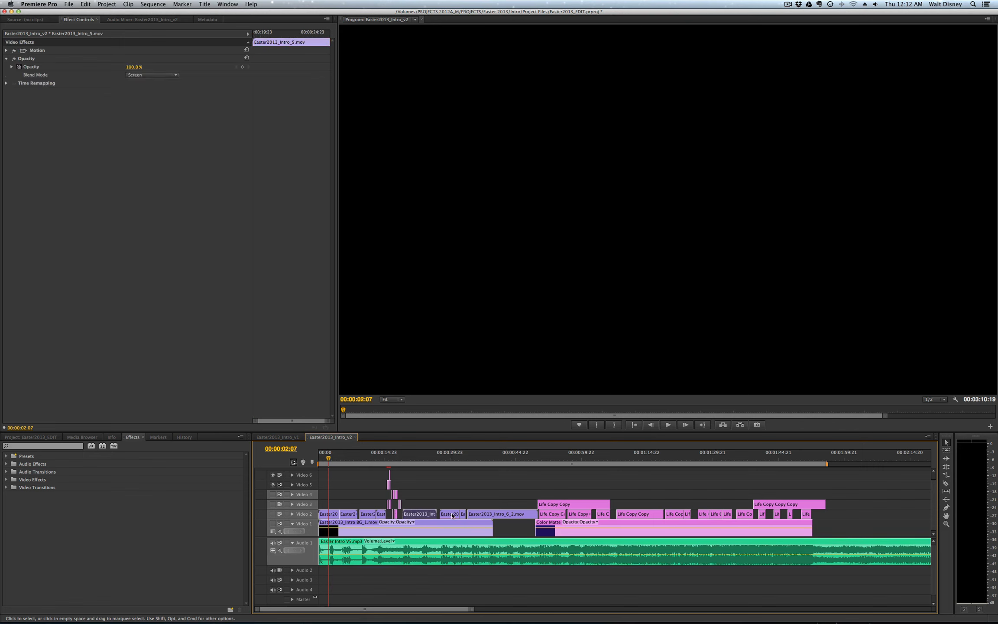
pyautogui.click(449, 513)
pyautogui.moveTo(449, 516)
pyautogui.mouseDown()
pyautogui.moveTo(442, 503)
pyautogui.moveTo(409, 502)
pyautogui.moveTo(447, 503)
pyautogui.moveTo(438, 511)
pyautogui.moveTo(447, 514)
pyautogui.mouseUp()
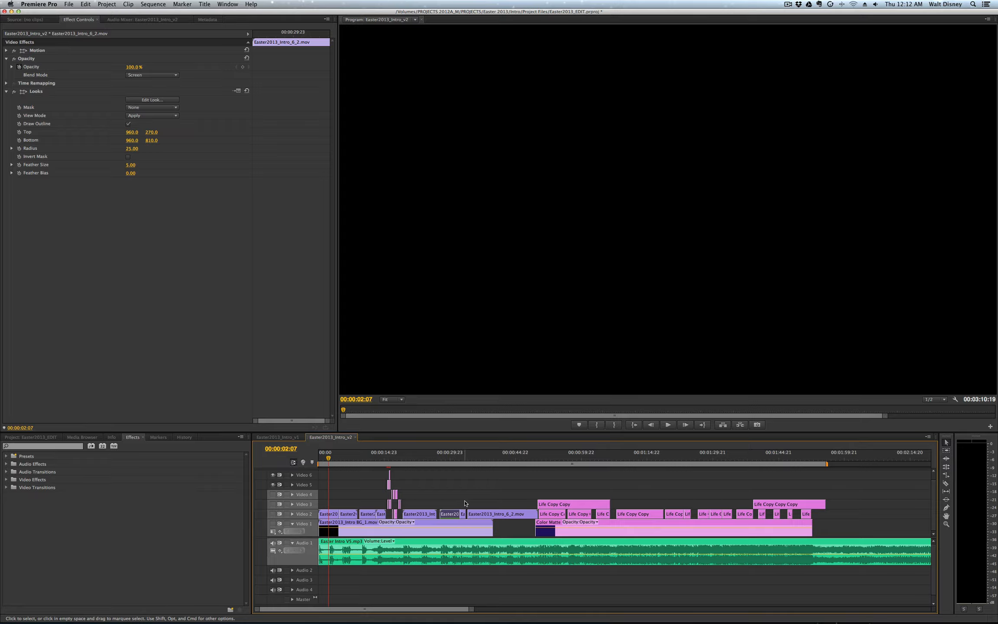
pyautogui.press('super+Tab')
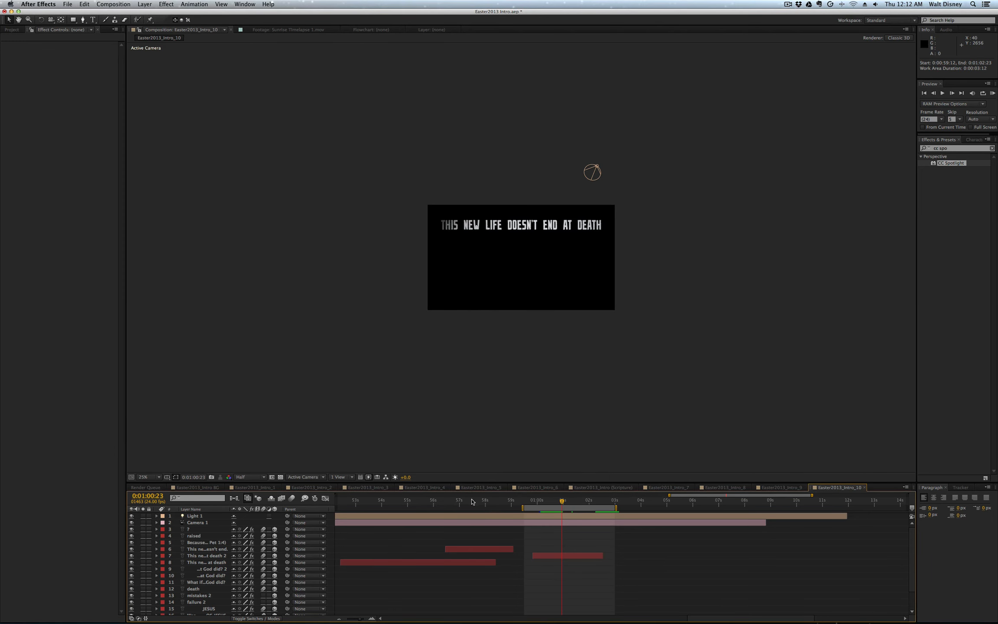
pyautogui.press('super+Tab')
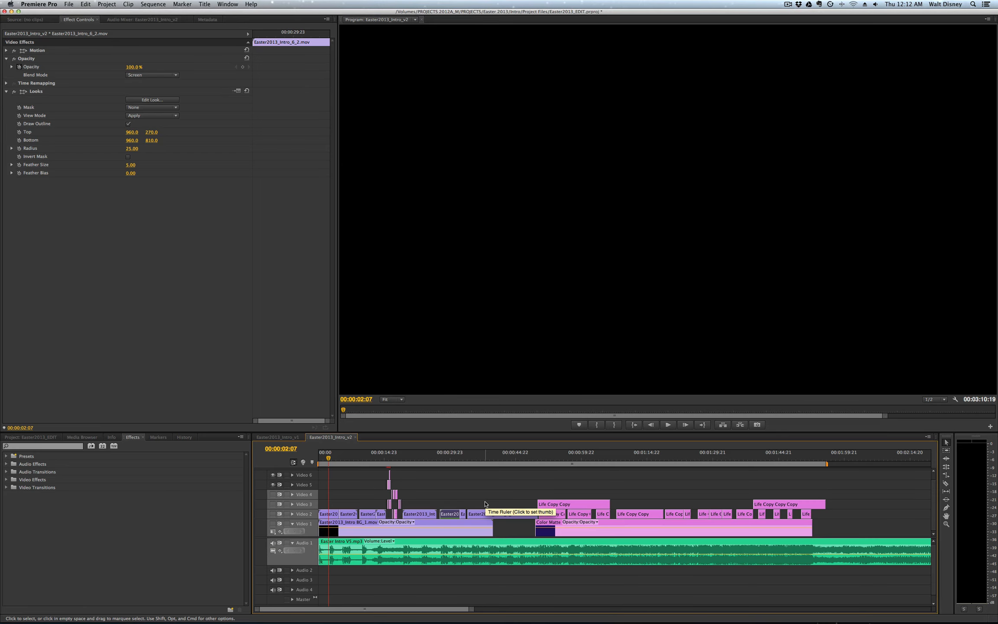
# Switch to After Effects, select the "This new life doesn't end at death 2" layer, and save the project.
pyautogui.press('super+Tab')
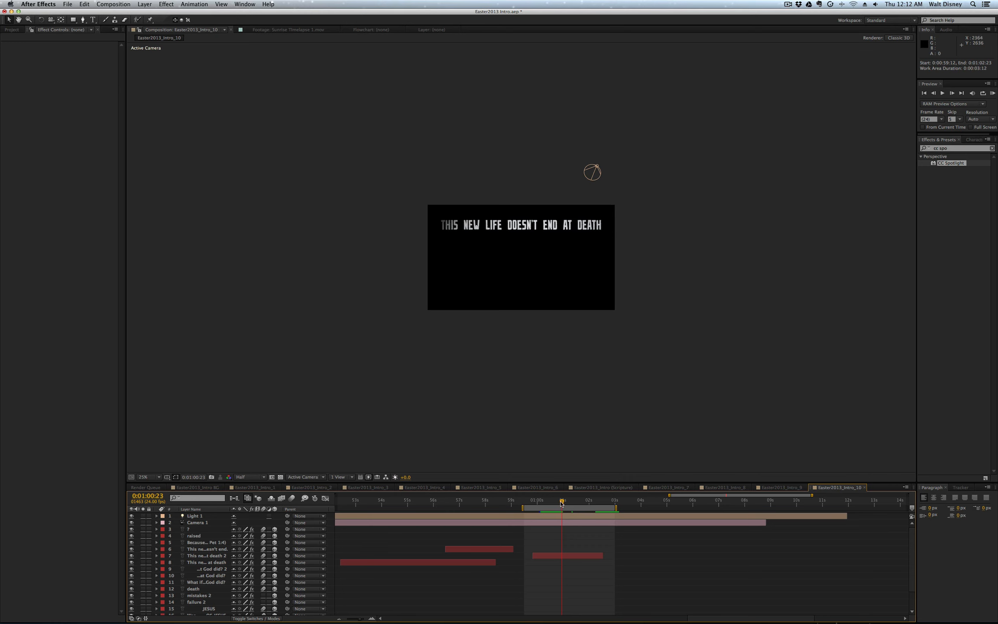
pyautogui.click(568, 555)
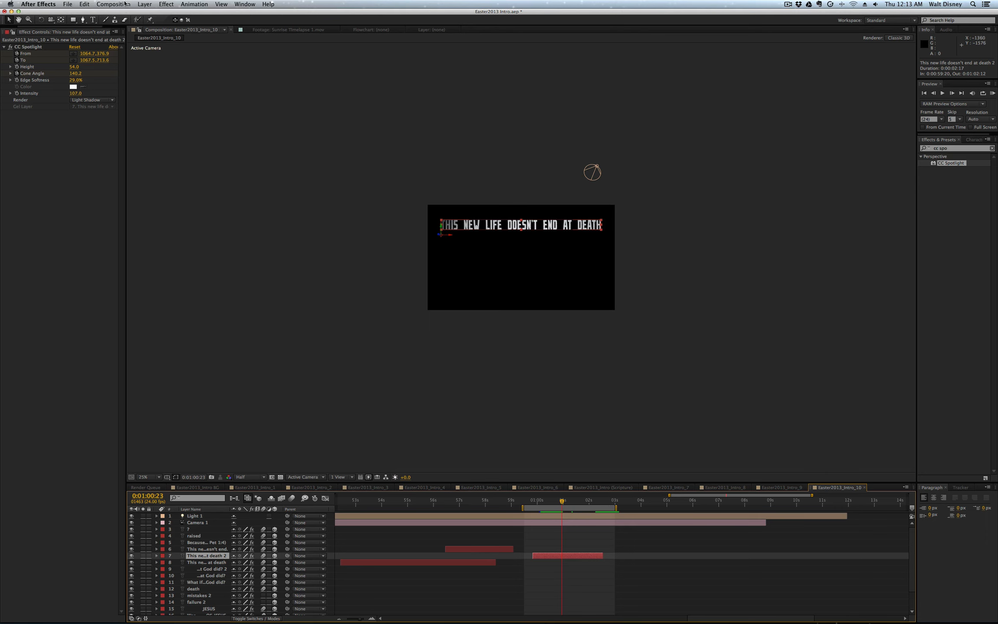
pyautogui.click(124, 4)
pyautogui.click(270, 328)
pyautogui.press('super+s')
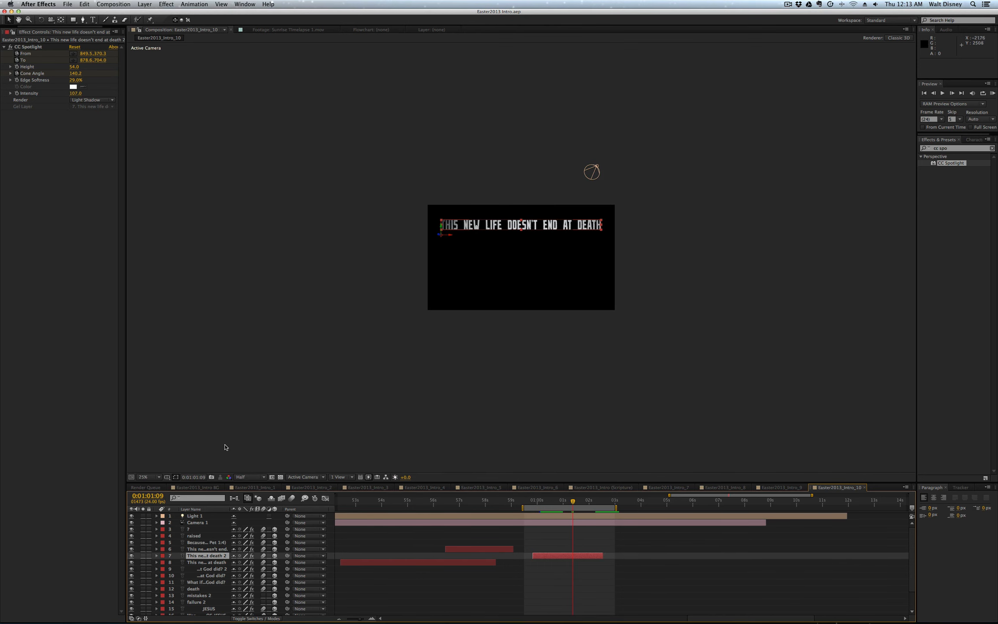
# Switch to Premiere Pro and play the Easter2013_Intro_v2 sequence from near its start with the whole edit in view.
pyautogui.press('super+Tab')
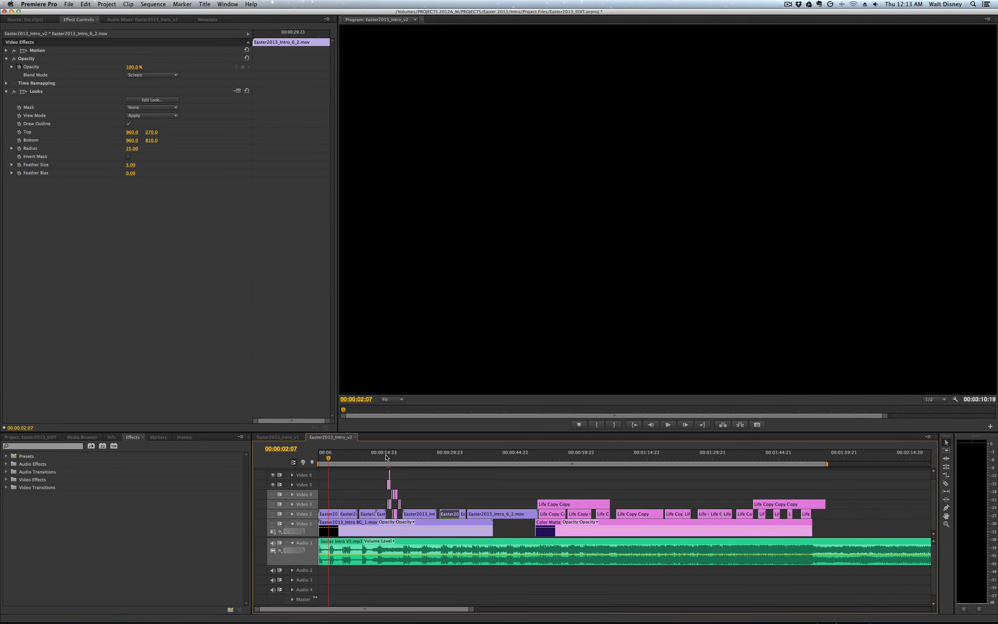
pyautogui.click(388, 461)
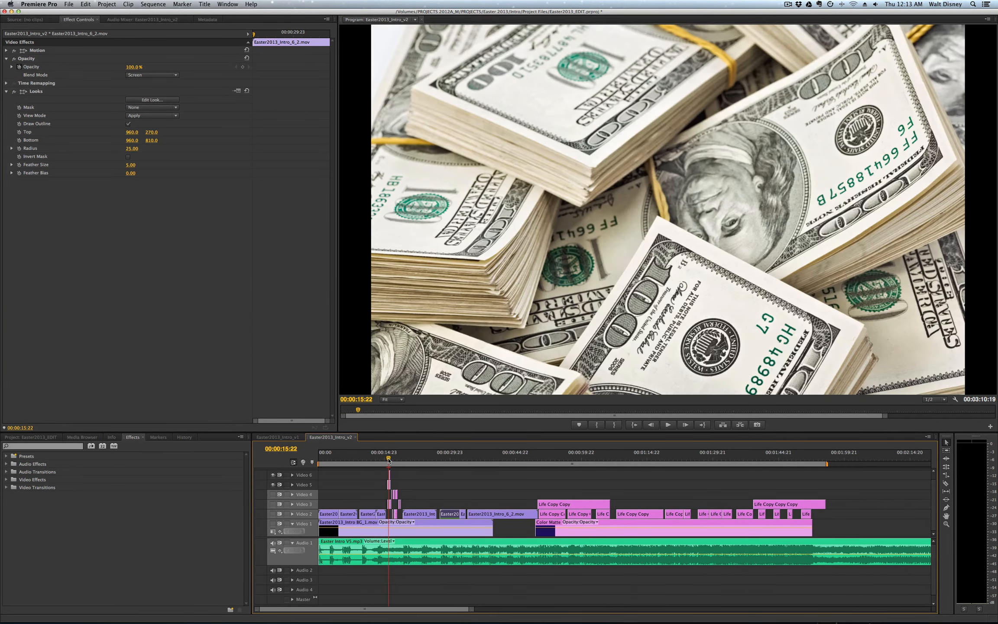
pyautogui.press('-')
pyautogui.click(327, 455)
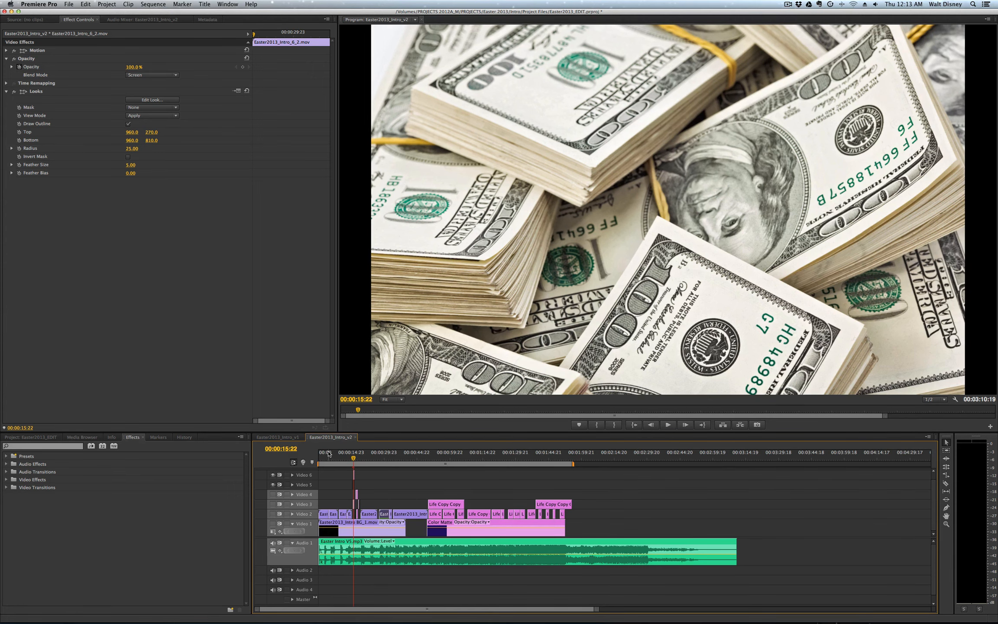
pyautogui.press('space')
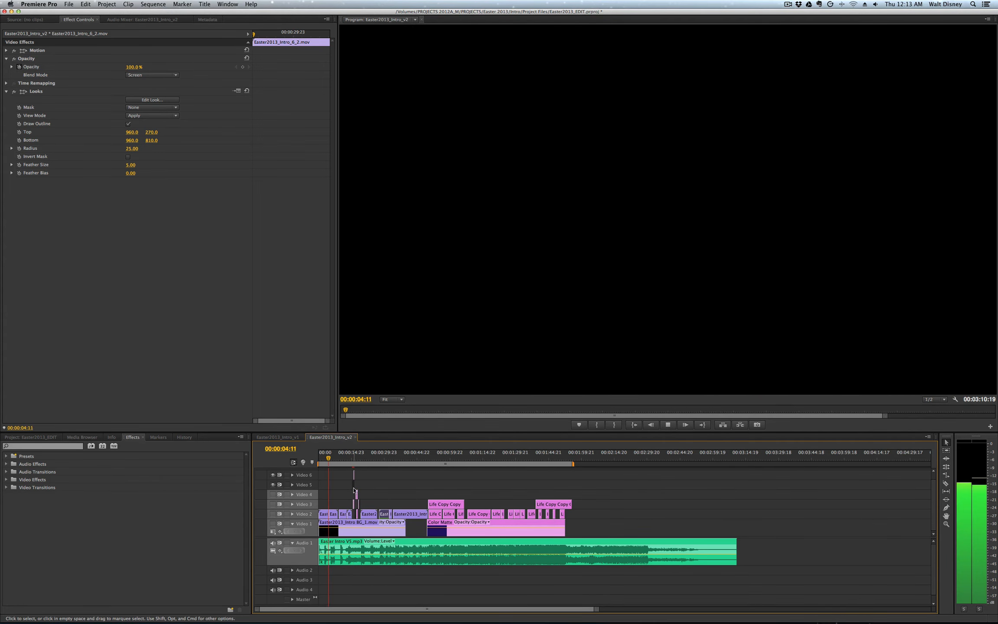
pyautogui.press('space')
# Show the Video 1 background track, mute Audio 1, and play the sequence up to 00:00:22:03.
pyautogui.click(273, 523)
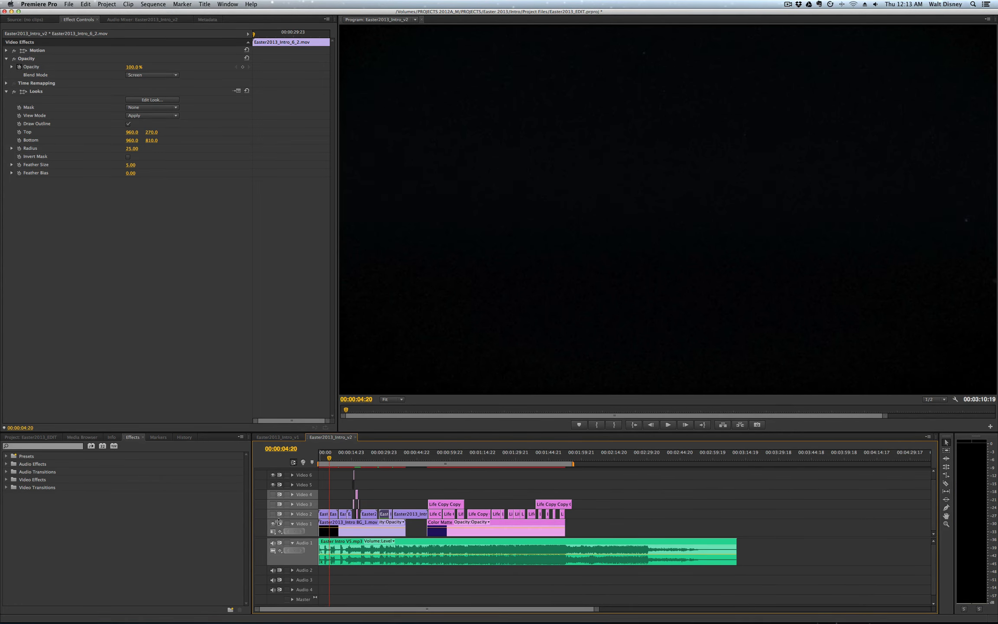
pyautogui.press('space')
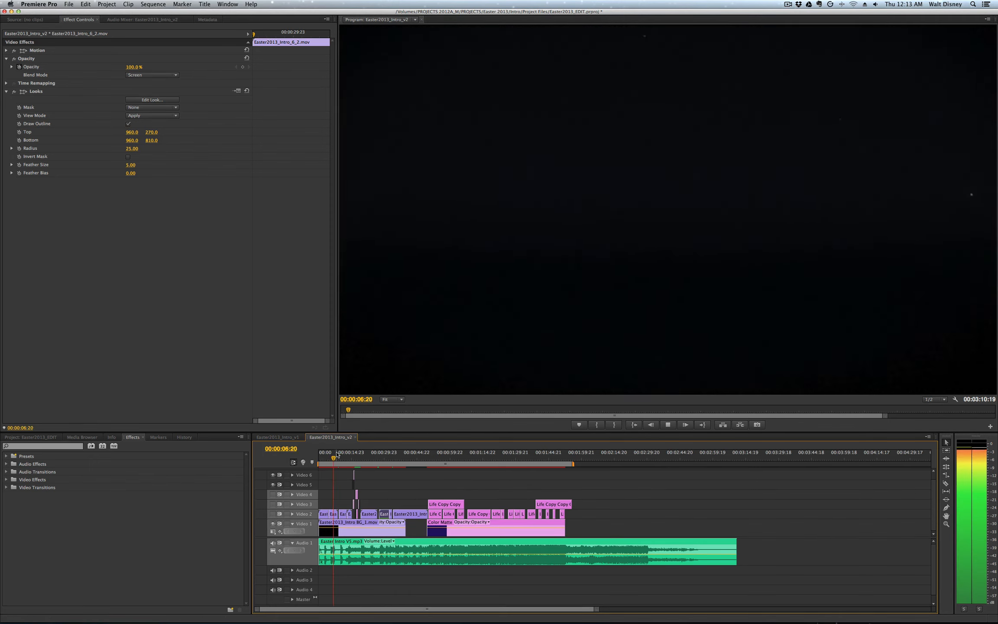
pyautogui.press('space')
pyautogui.click(273, 543)
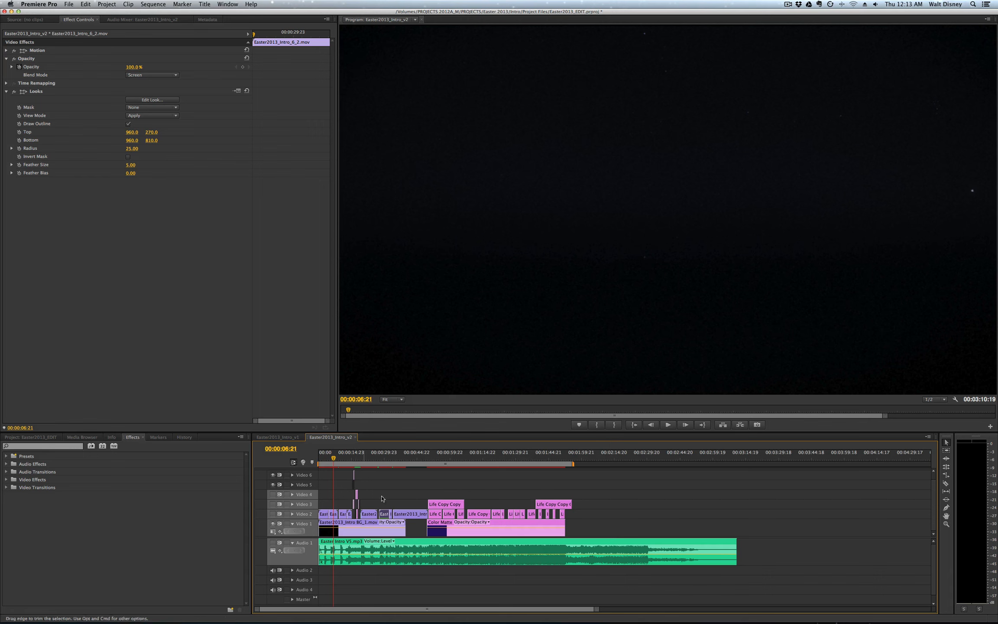
pyautogui.press('space')
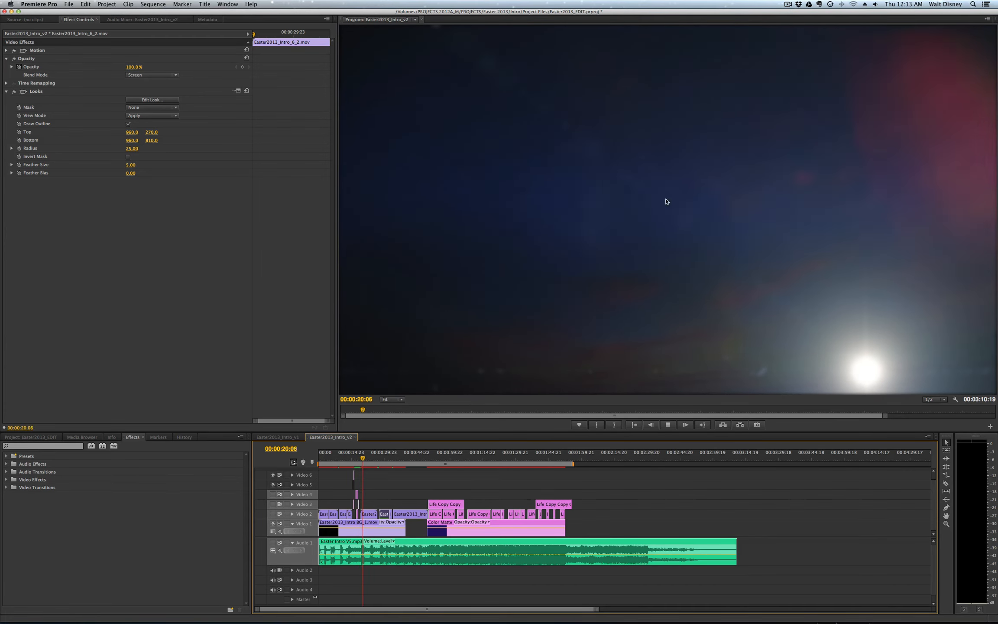
pyautogui.press('space')
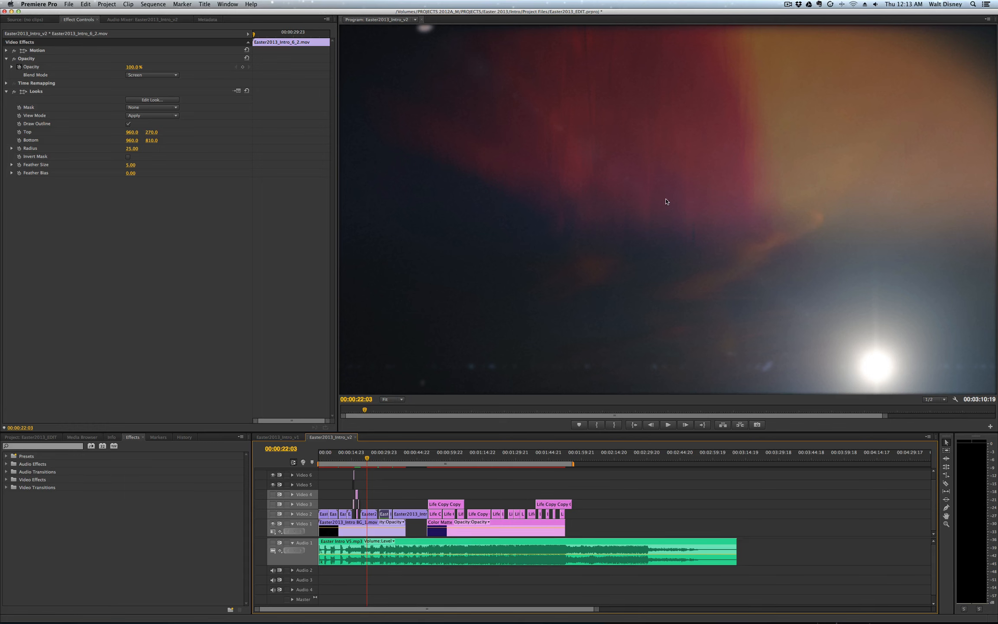
# Switch to After Effects, open the Easter2013_Intro BG composition, and collapse the expanded properties of Black Solid 2 and the upper Sunrise Timelapse 1.mov layer.
pyautogui.press('super+Tab')
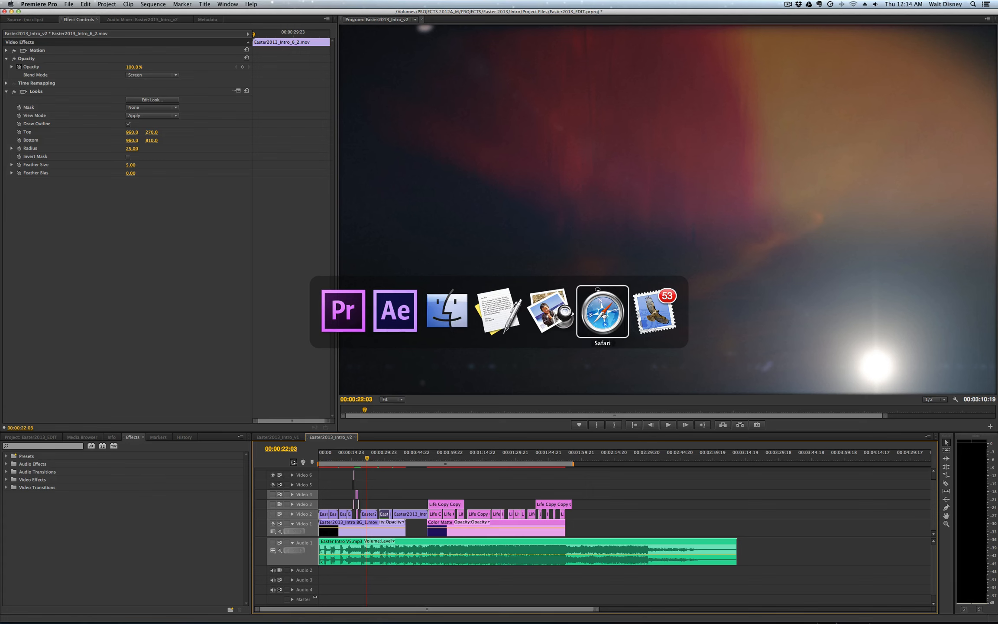
pyautogui.click(395, 310)
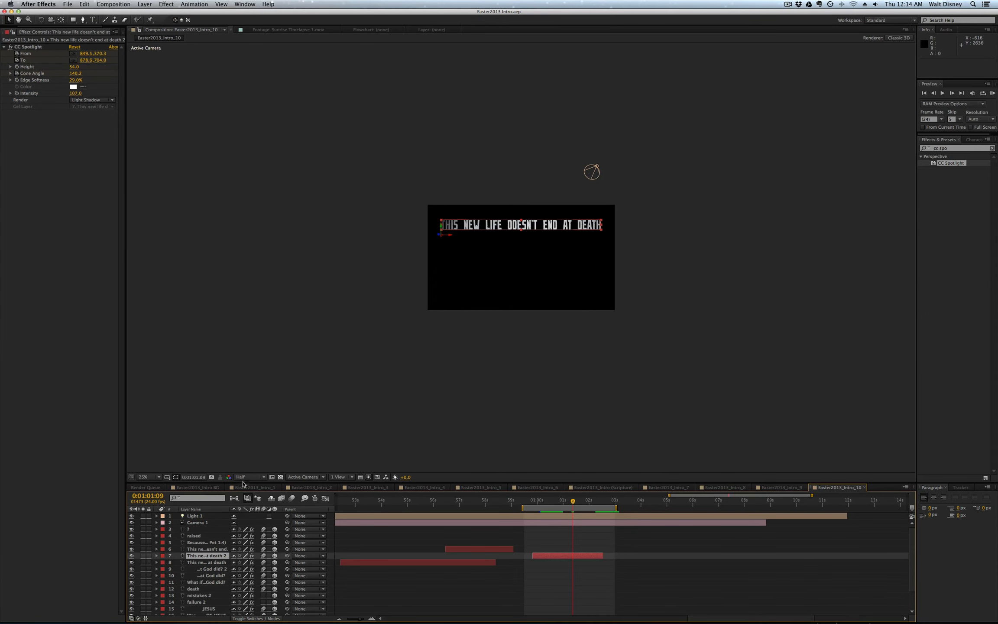
pyautogui.click(205, 489)
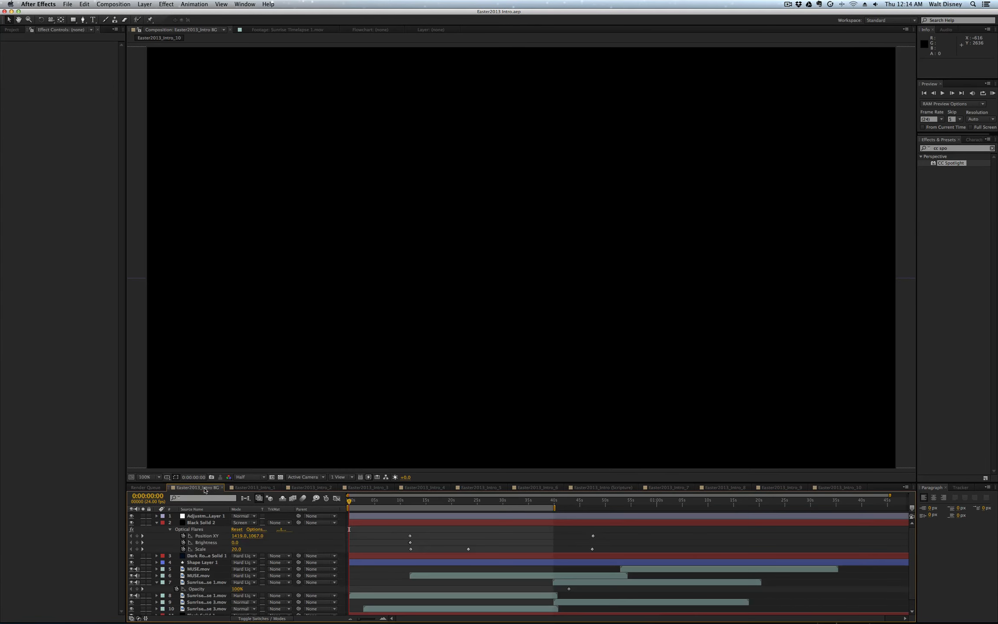
pyautogui.click(156, 523)
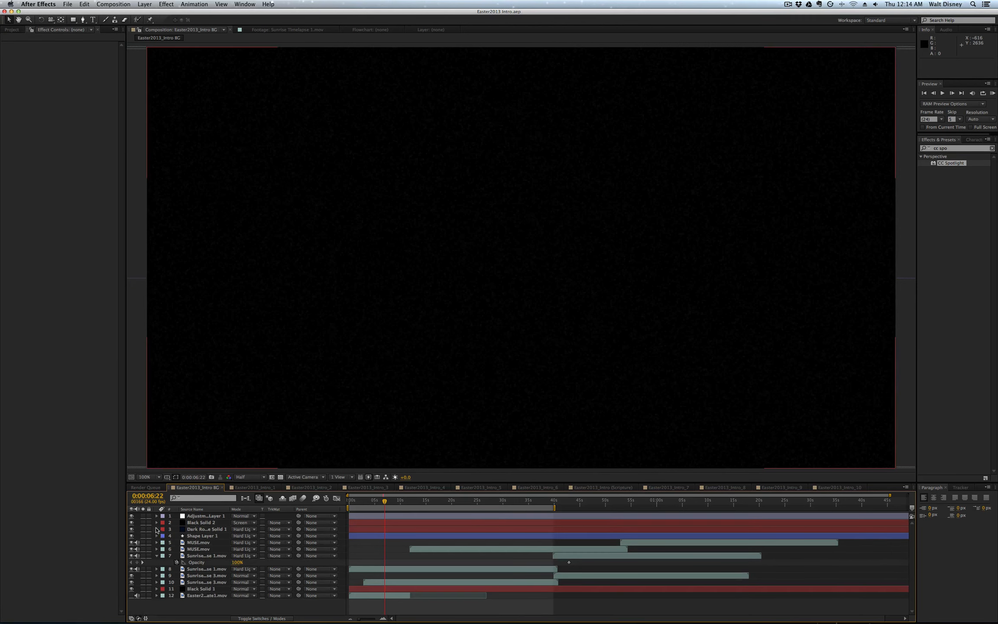
pyautogui.click(157, 556)
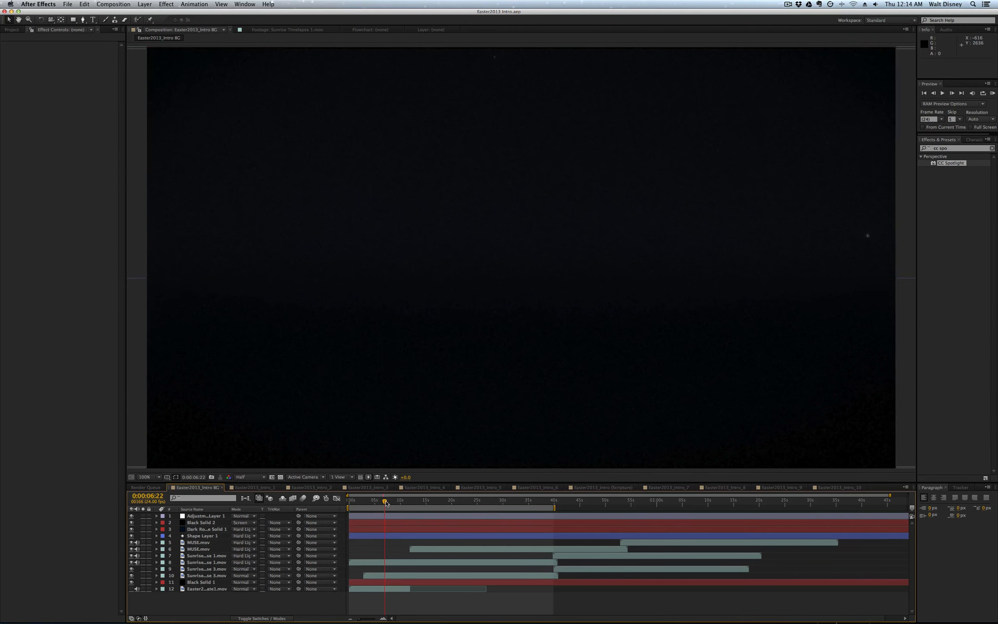
# Scrub through the Easter2013_Intro BG composition up to 0:00:39:13 to view the background's progression.
pyautogui.moveTo(380, 501); pyautogui.dragTo(379, 502)
pyautogui.click(484, 502)
pyautogui.click(513, 502)
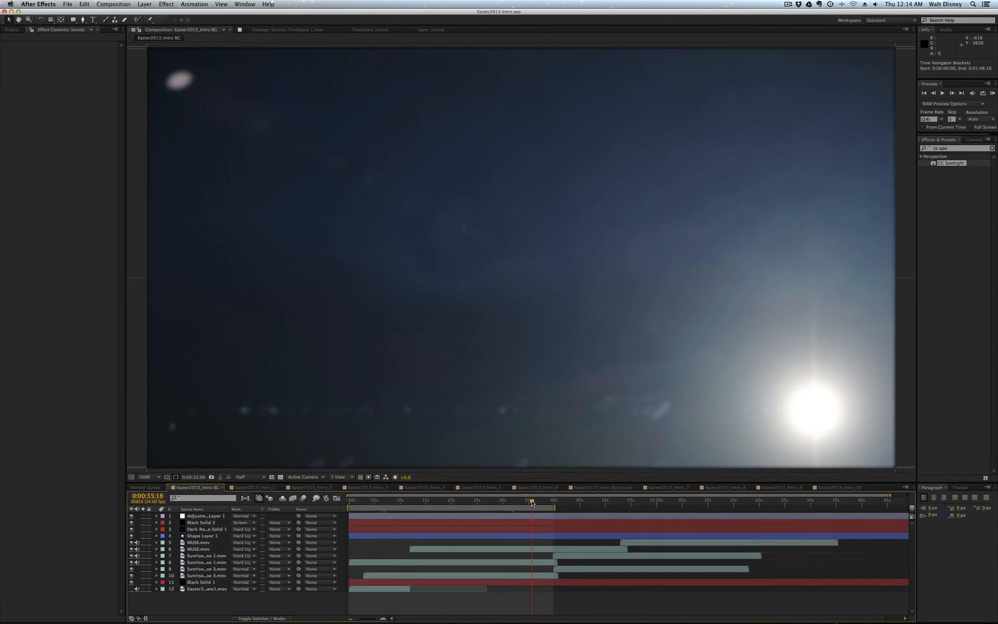
pyautogui.click(545, 502)
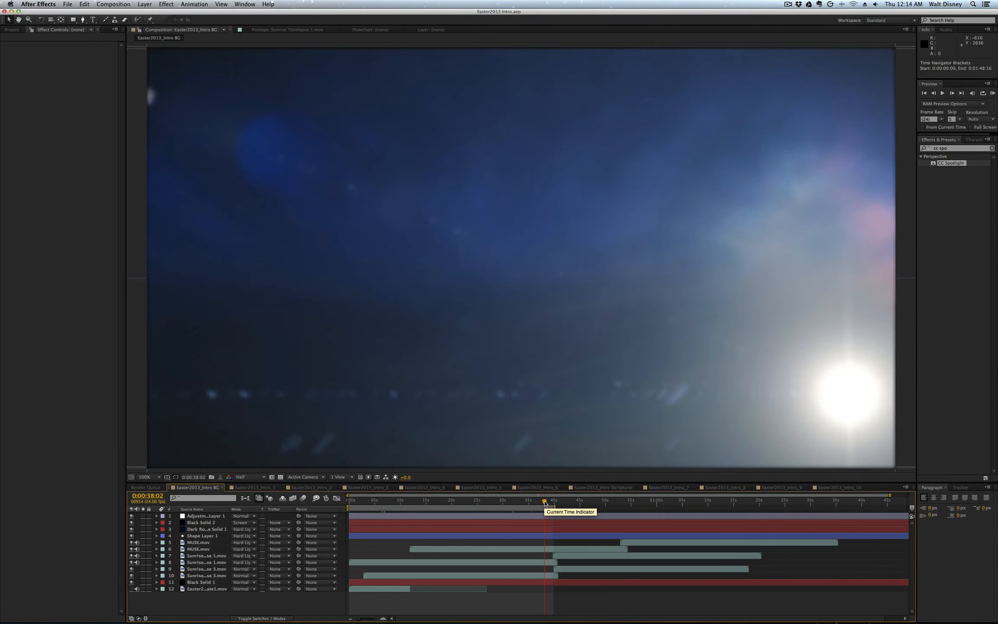
pyautogui.moveTo(545, 502); pyautogui.dragTo(553, 502)
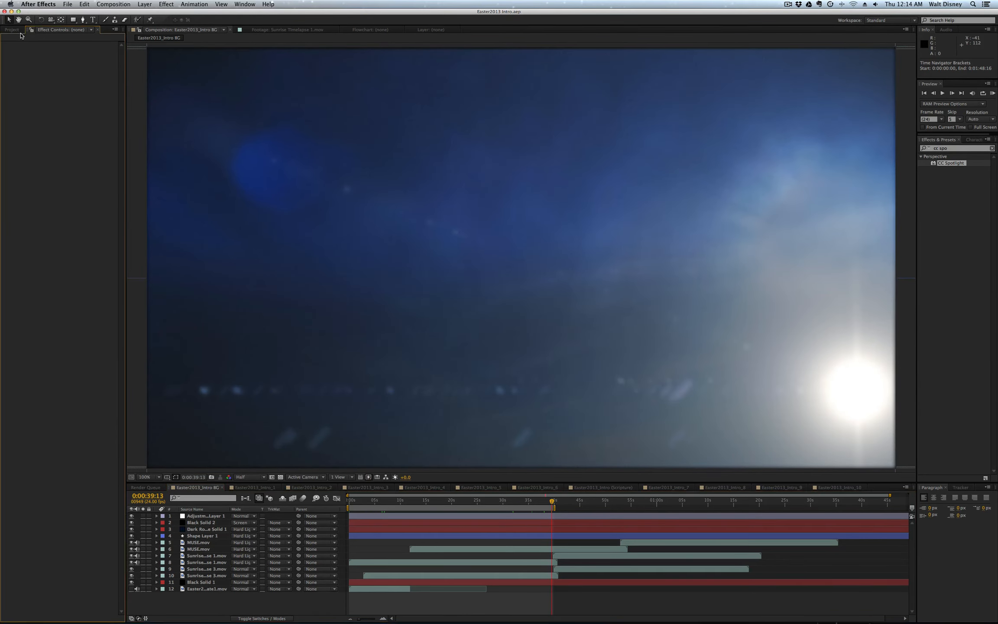
# Preview the source footage Sunrise Timelapse 1.mov and Sunrise Timelapse 3.mov from the project.
pyautogui.click(8, 30)
pyautogui.click(46, 287)
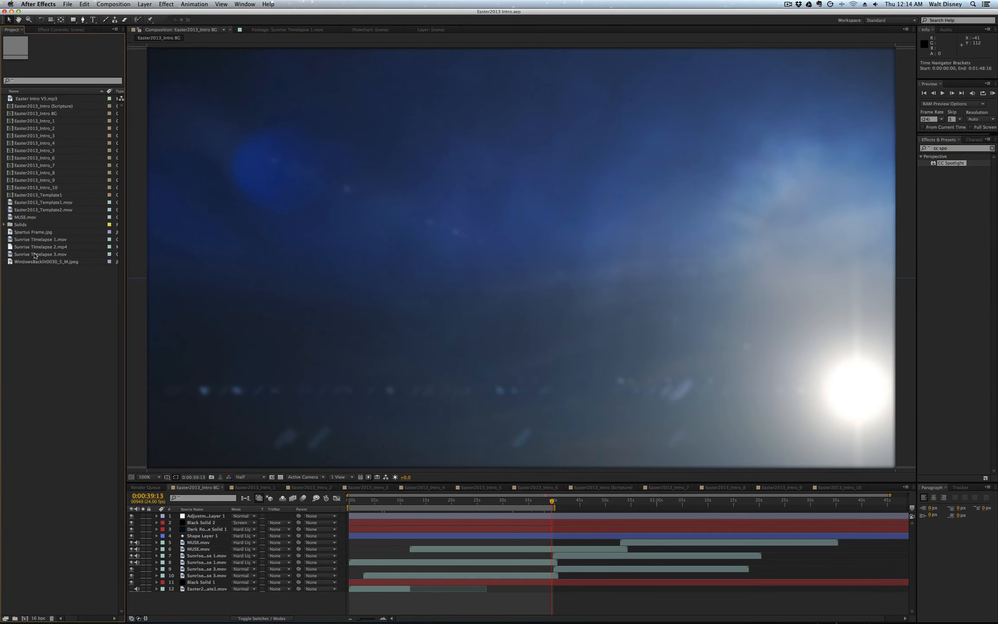
pyautogui.doubleClick(12, 241)
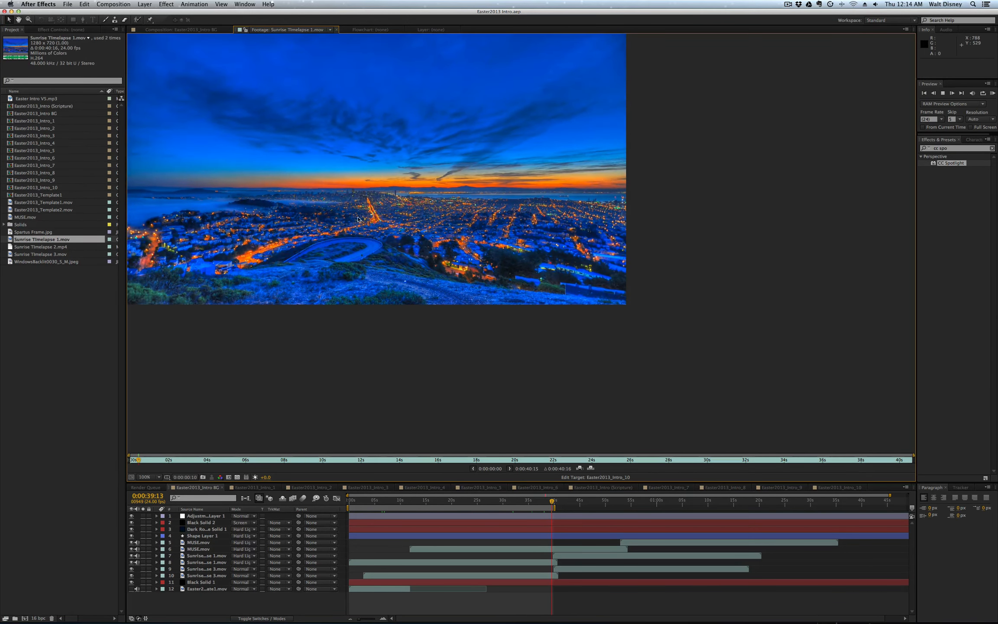
pyautogui.doubleClick(14, 255)
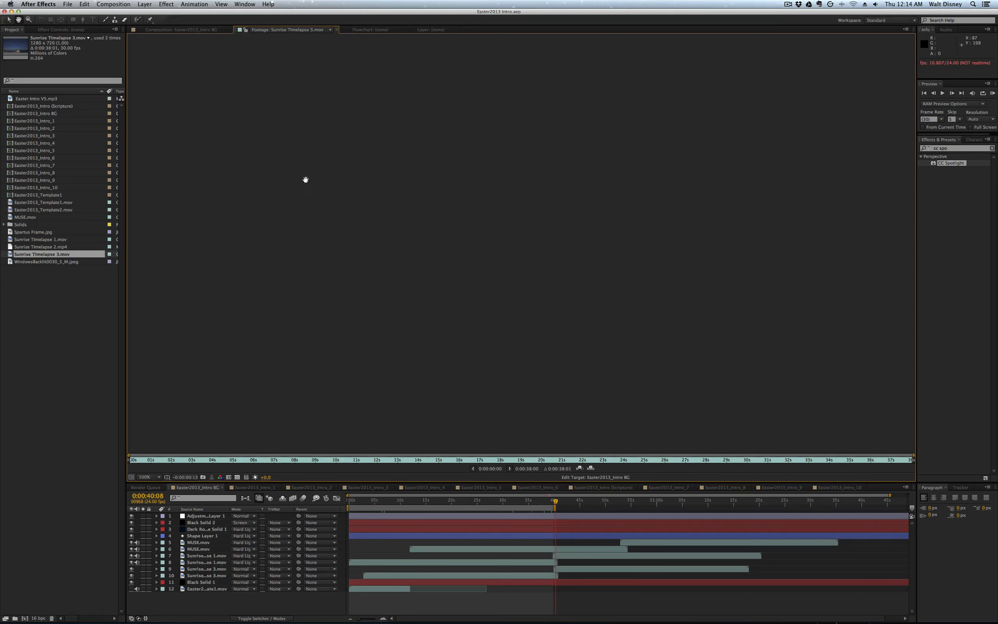
pyautogui.press('space')
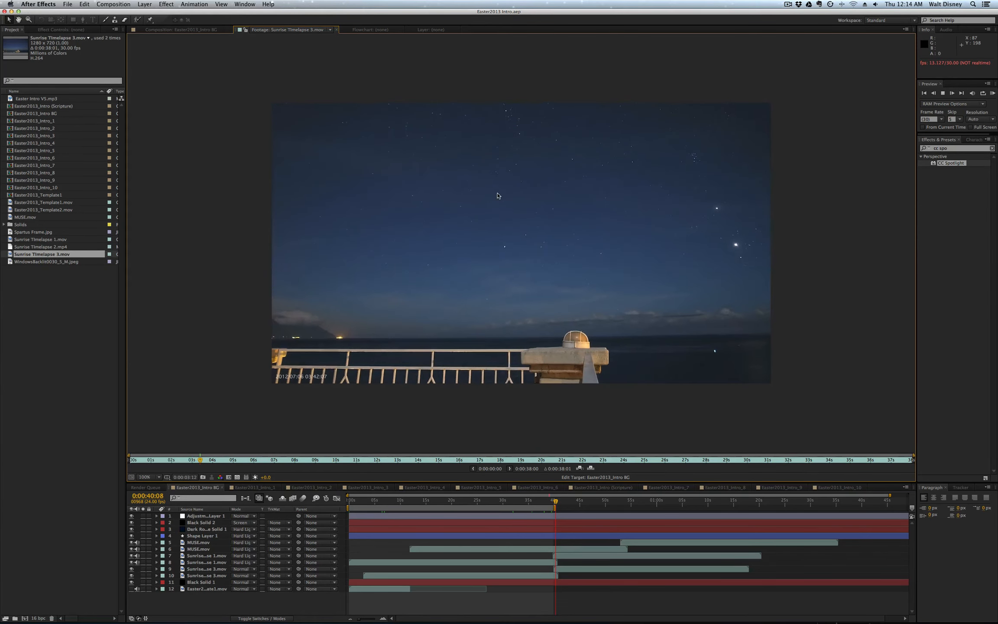
# Switch to Safari and open vimeo.com in a new tab.
pyautogui.press('super+Tab')
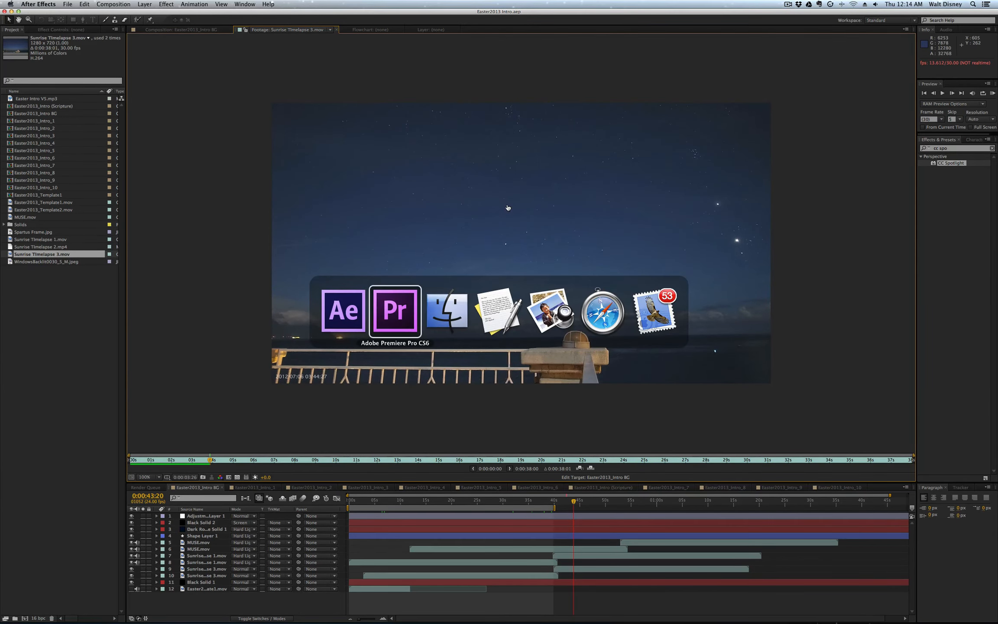
pyautogui.press('super+Tab')
pyautogui.press('super+Tab')
pyautogui.press('super+Tab')
pyautogui.press('super+Tab')
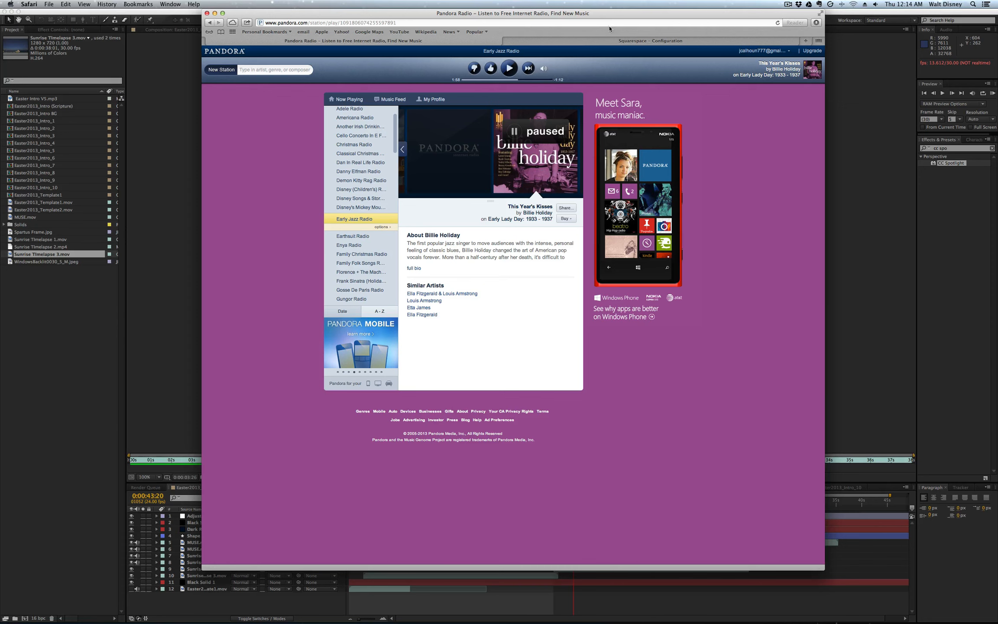
pyautogui.press('super+t')
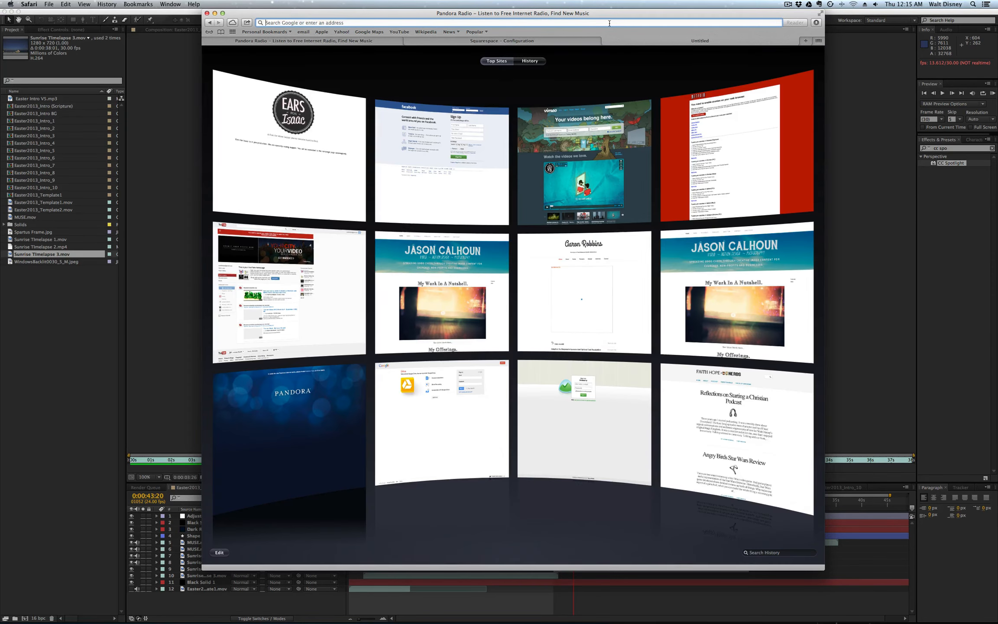
pyautogui.write('vimeo.com')
pyautogui.press('Return')
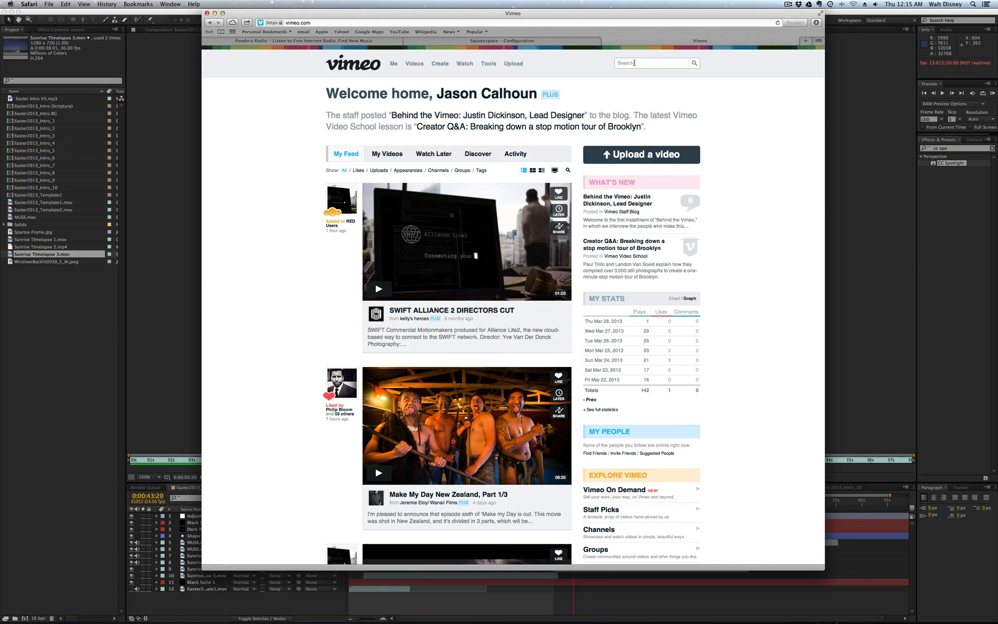
# Search Vimeo for "stars timelapse".
pyautogui.click(635, 64)
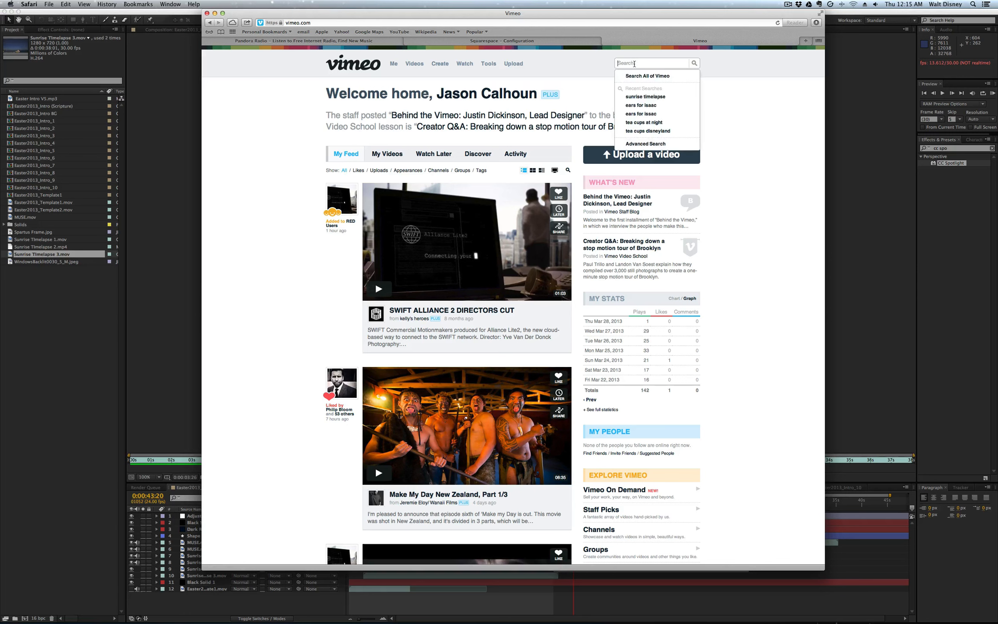
pyautogui.write('stars timelapse')
pyautogui.press('Return')
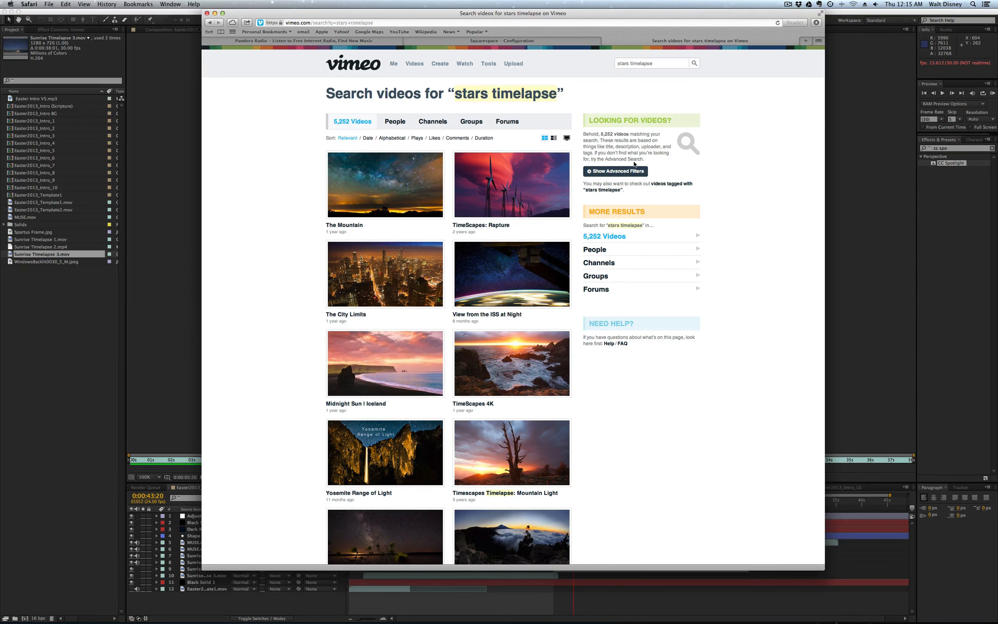
# Filter the video results to HD quality and downloadable only, and view the available license options without changing the license.
pyautogui.click(617, 174)
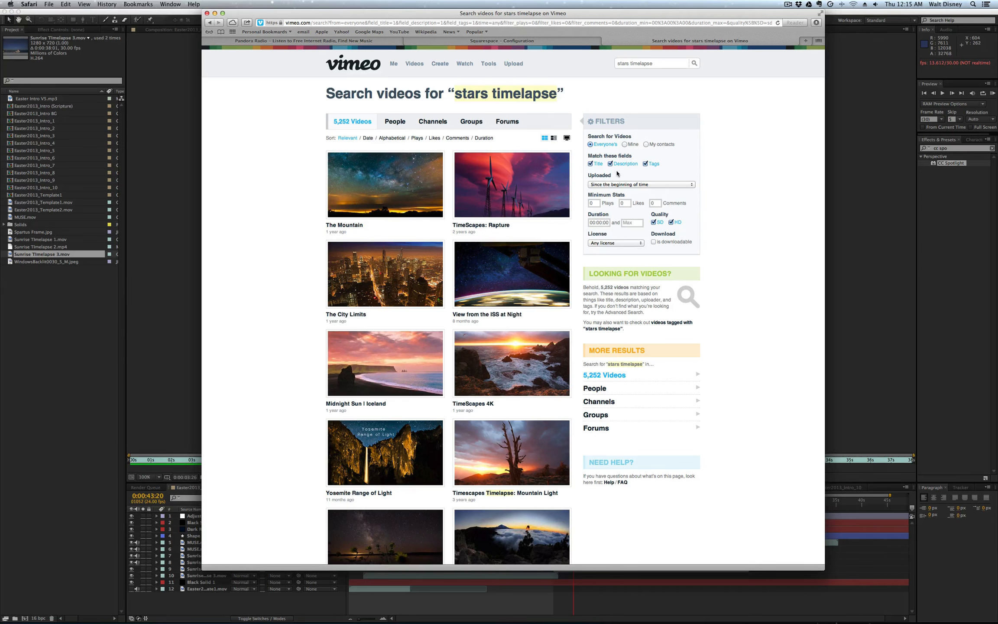
pyautogui.click(655, 222)
pyautogui.click(654, 243)
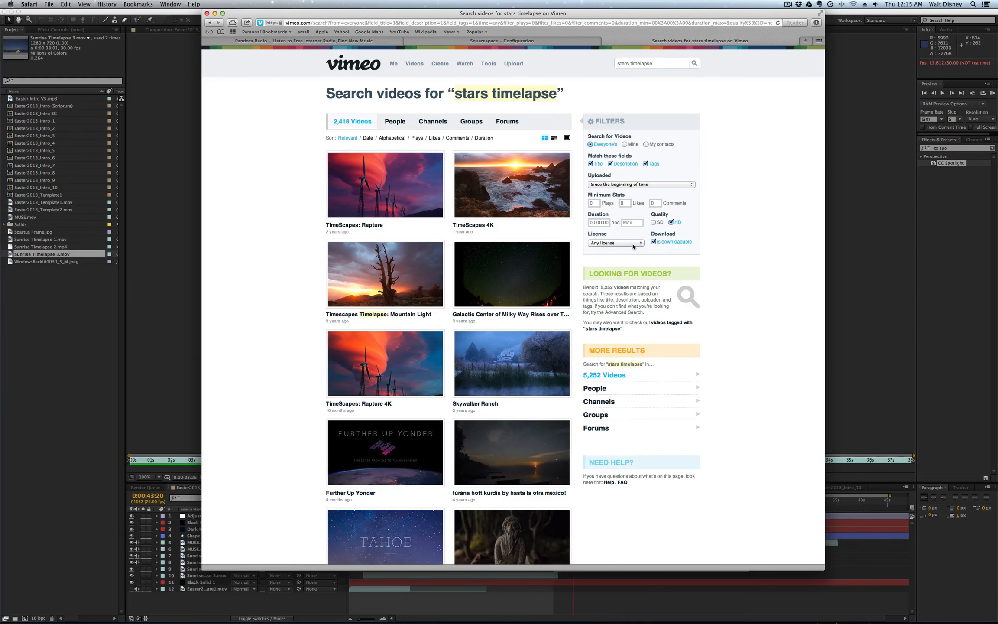
pyautogui.click(633, 244)
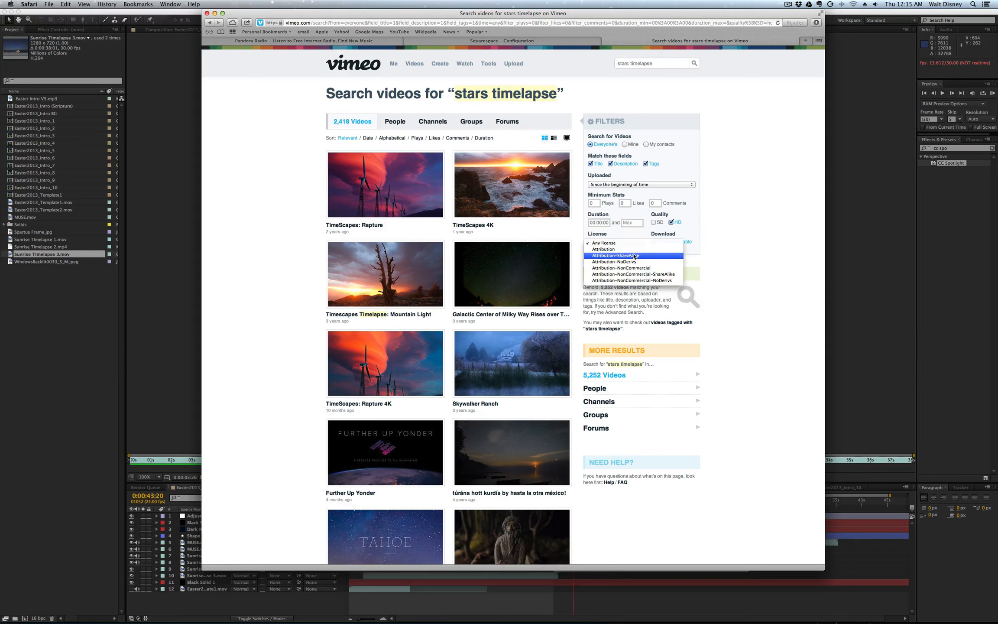
pyautogui.click(728, 247)
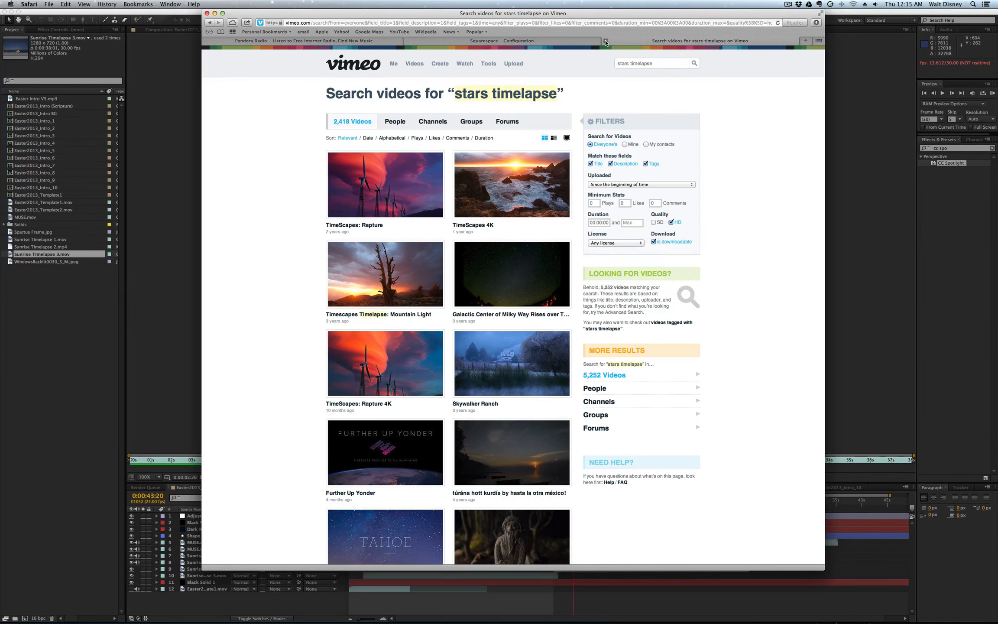
# Close the Vimeo search tab and return to After Effects.
pyautogui.click(606, 41)
pyautogui.click(840, 246)
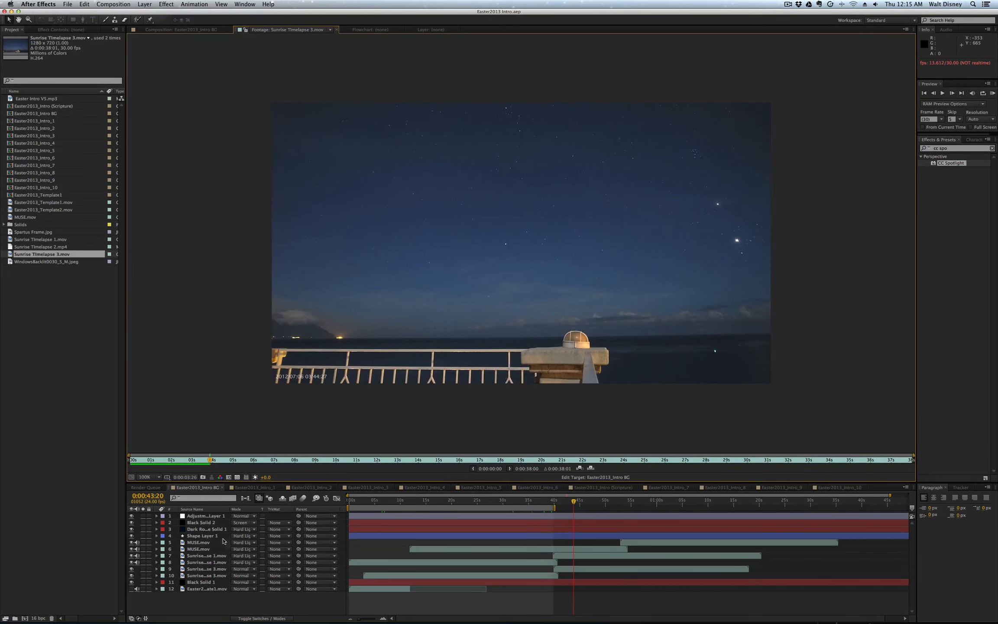
# Solo the layer 9 Sunrise Timelapse 3.mov clip in the Easter2013_Intro BG composition and preview it up to 0:00:49:03.
pyautogui.click(230, 511)
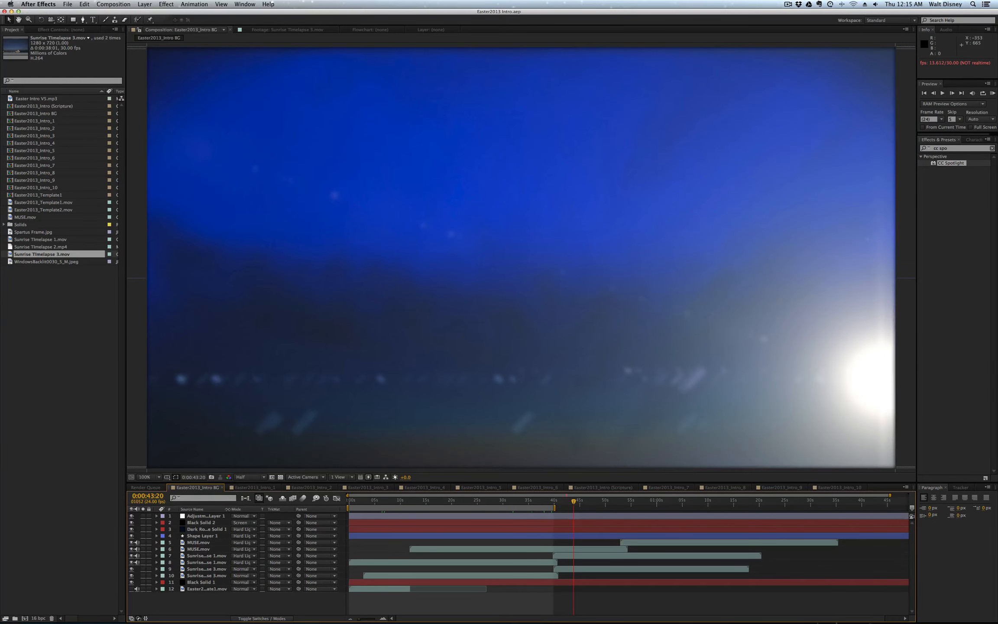
pyautogui.moveTo(227, 509); pyautogui.dragTo(257, 510)
pyautogui.click(218, 569)
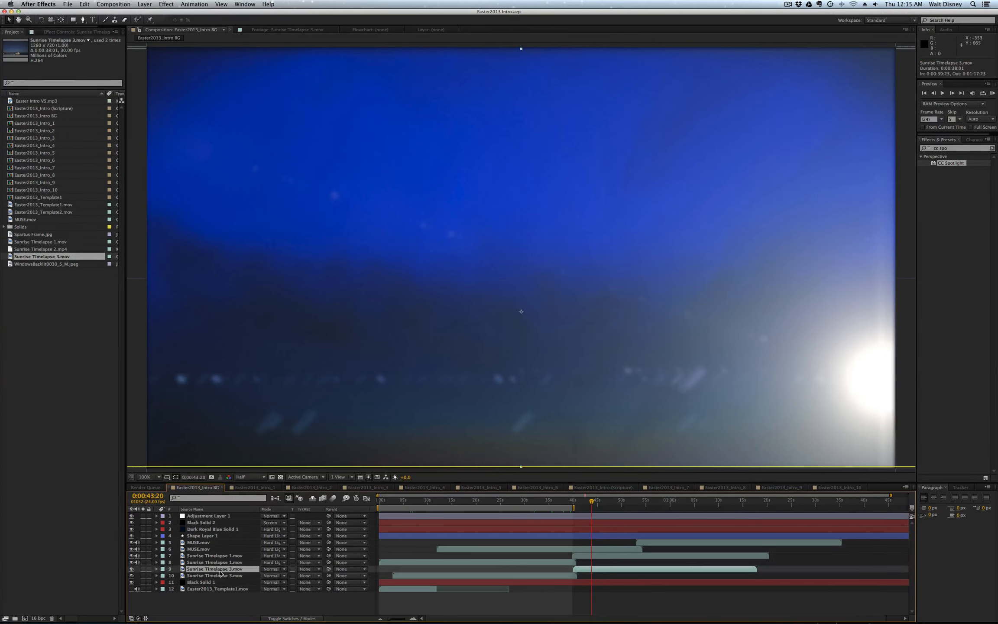
pyautogui.click(143, 569)
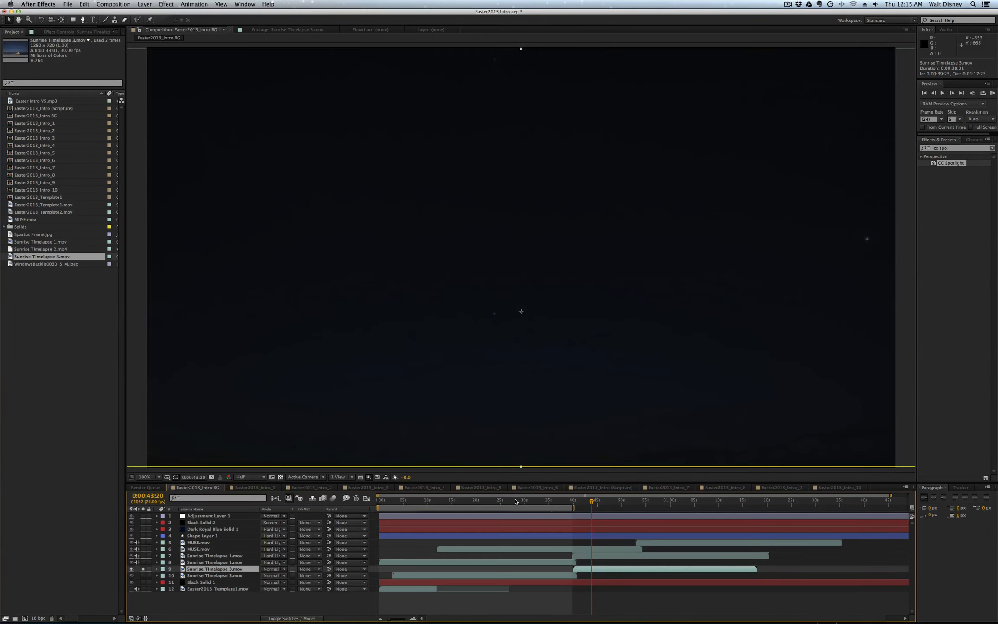
pyautogui.press('space')
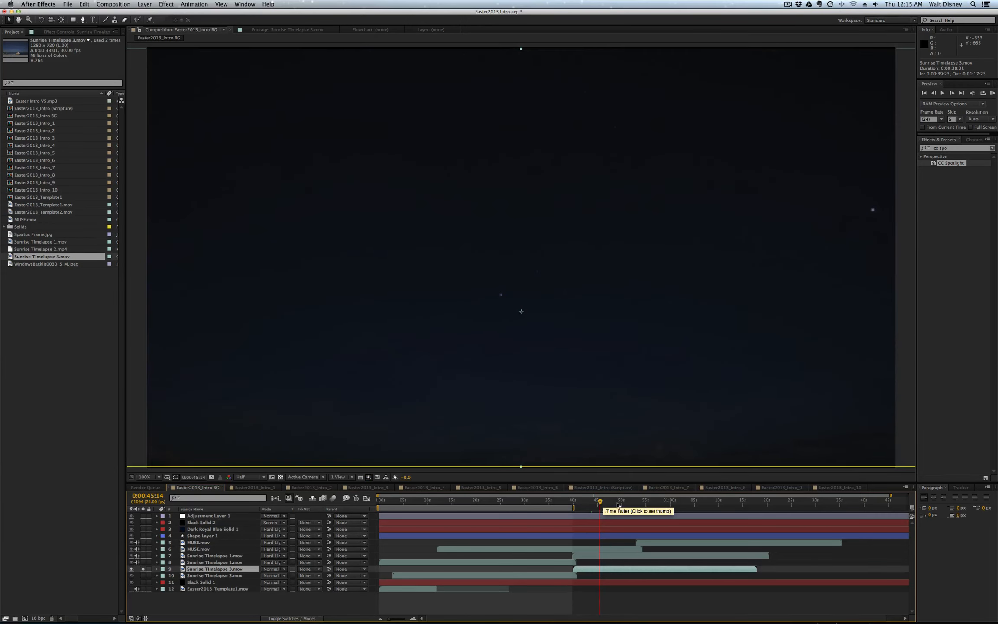
pyautogui.click(617, 503)
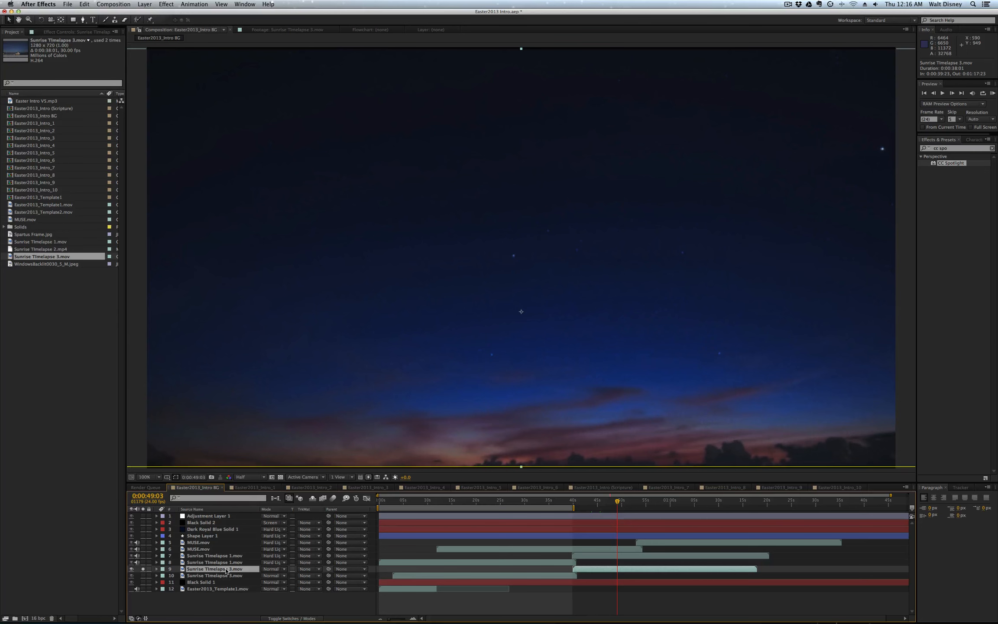
# Create a new composition, add Sunrise Timelapse 3.mov to it, and move the current time to 0:00:12:21.
pyautogui.click(130, 4)
pyautogui.click(127, 13)
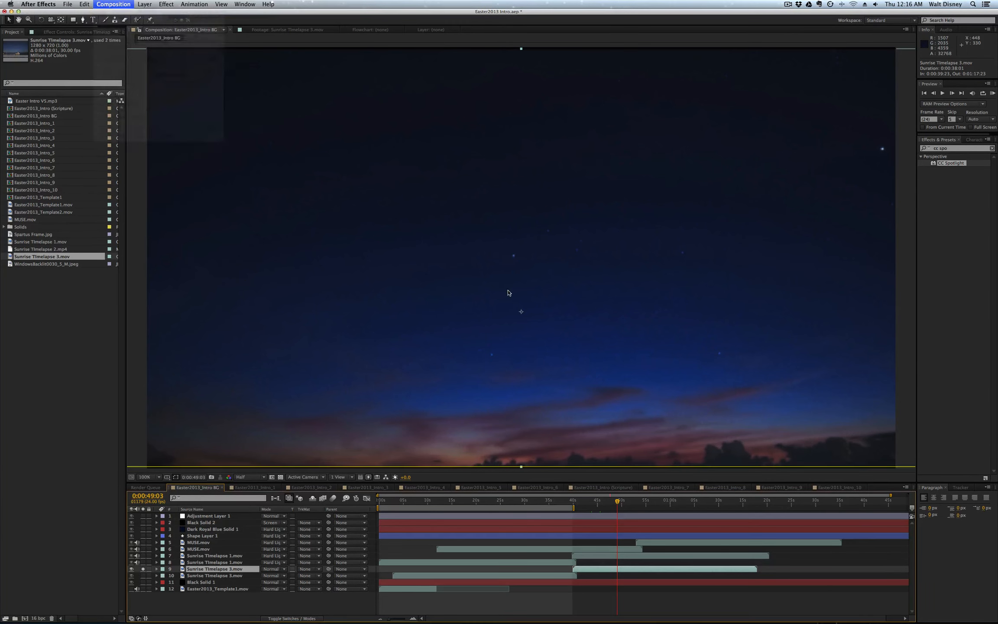
pyautogui.click(453, 317)
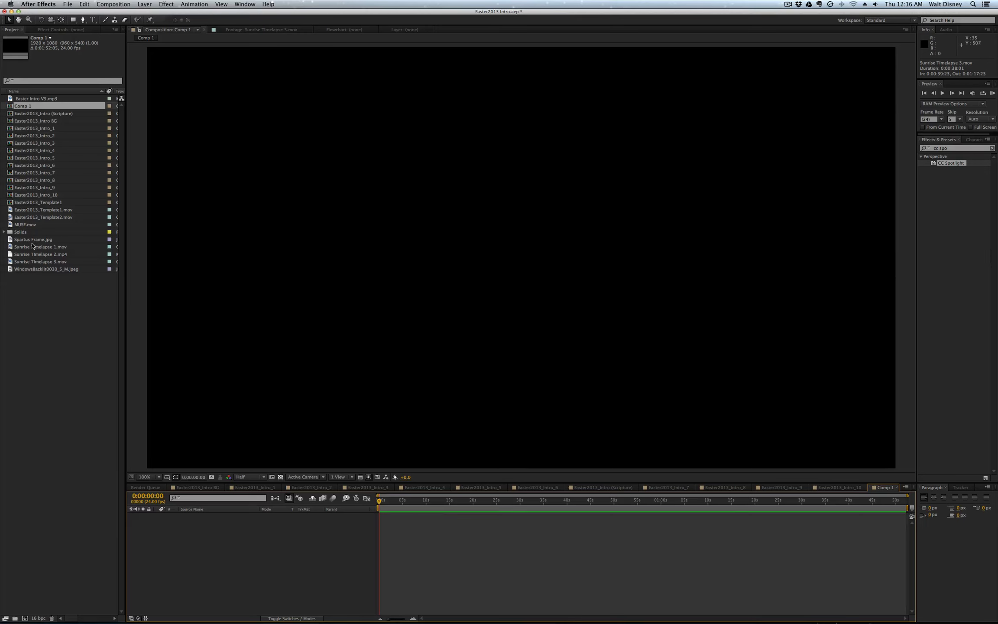
pyautogui.moveTo(171, 522); pyautogui.dragTo(182, 526)
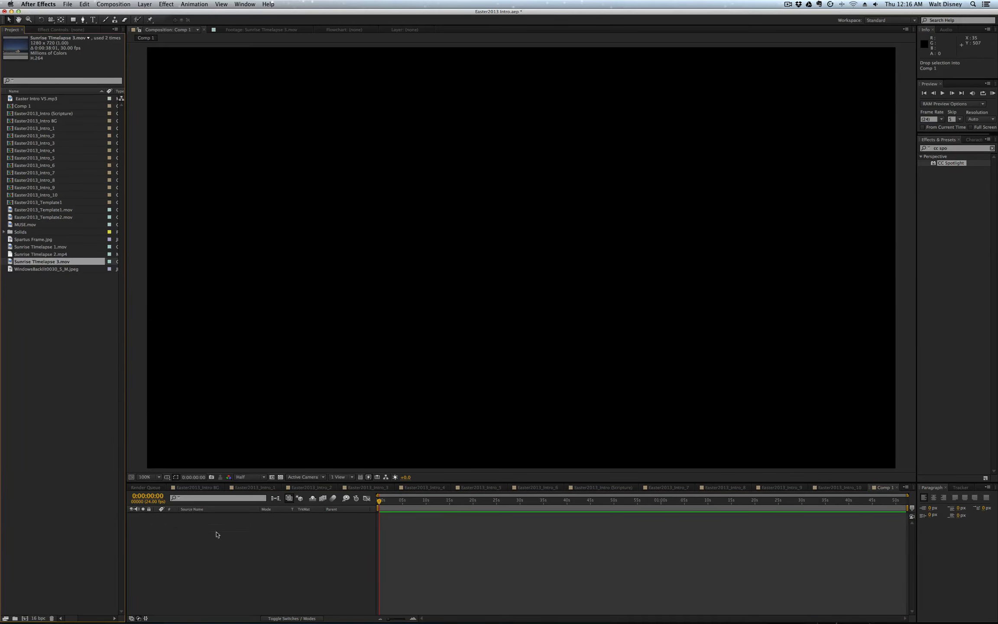
pyautogui.moveTo(433, 505); pyautogui.dragTo(439, 502)
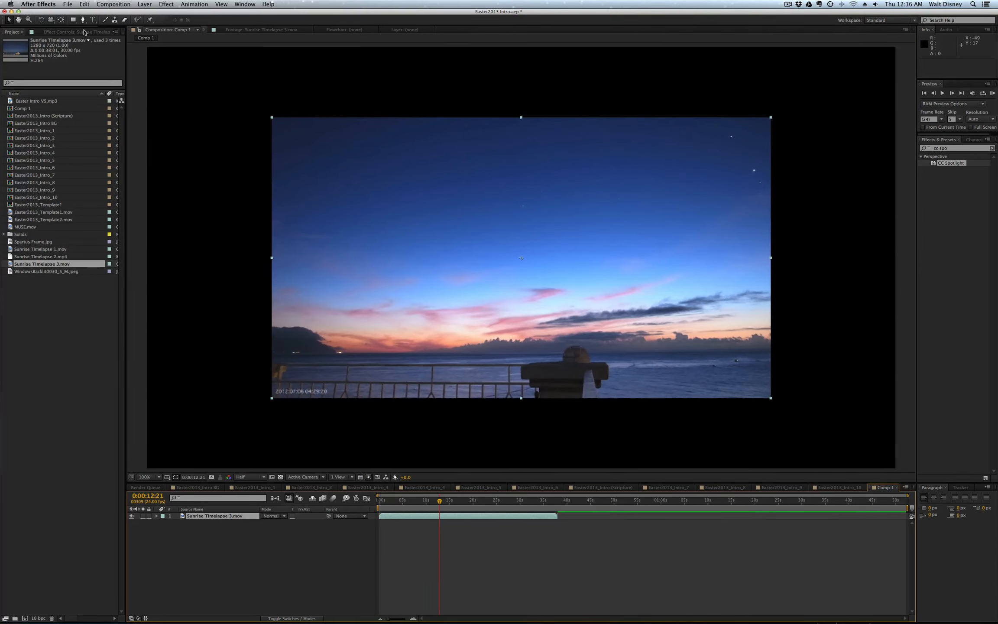
# Draw a rectangular mask over the sky on the Sunrise Timelapse 3.mov layer, cutting off the railing and sea below the horizon.
pyautogui.click(73, 20)
pyautogui.click(270, 117)
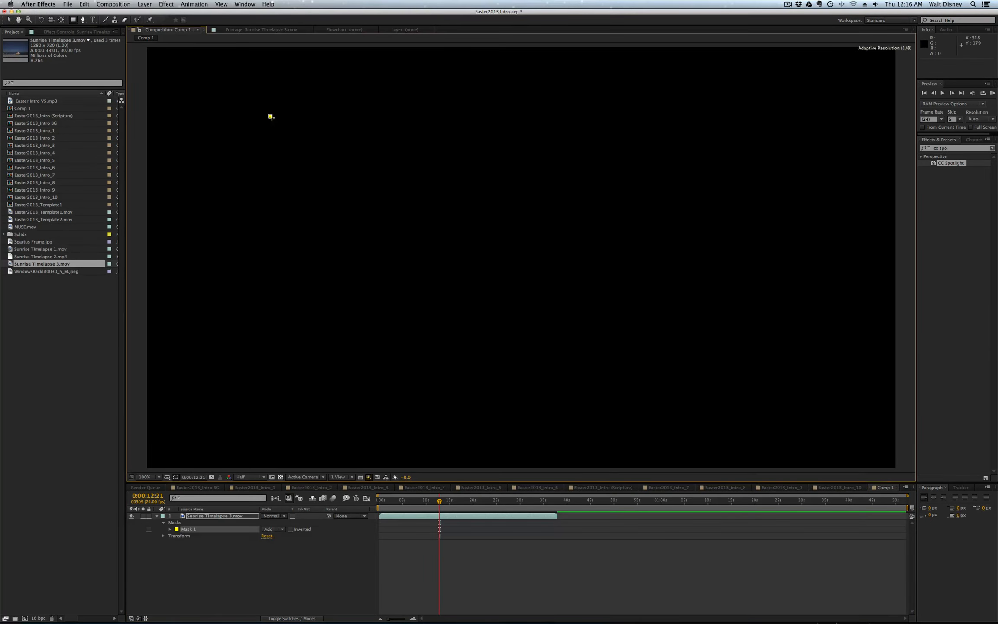
pyautogui.moveTo(270, 117); pyautogui.dragTo(766, 347)
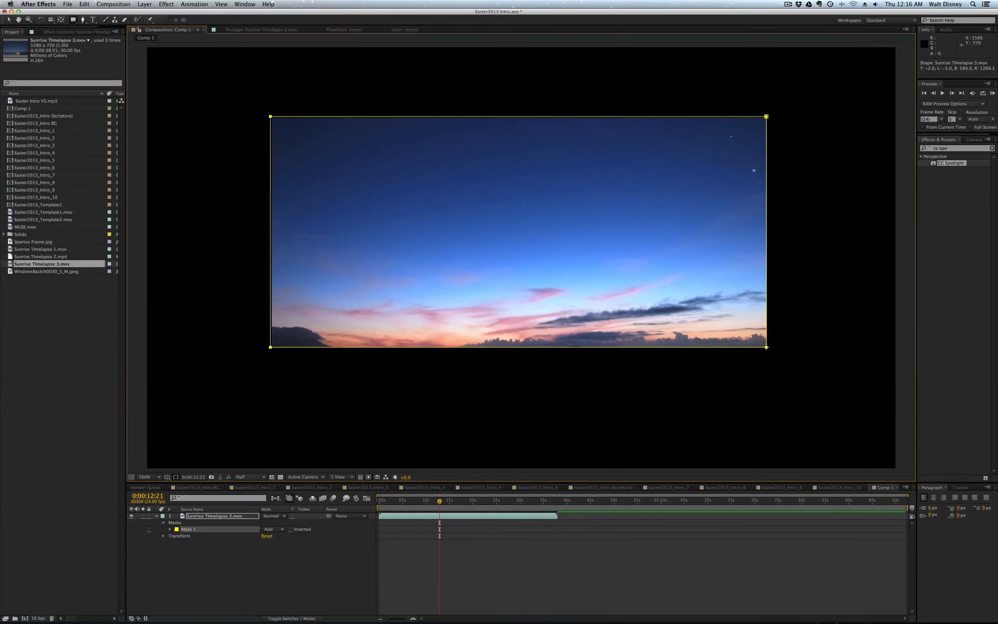
pyautogui.click(456, 540)
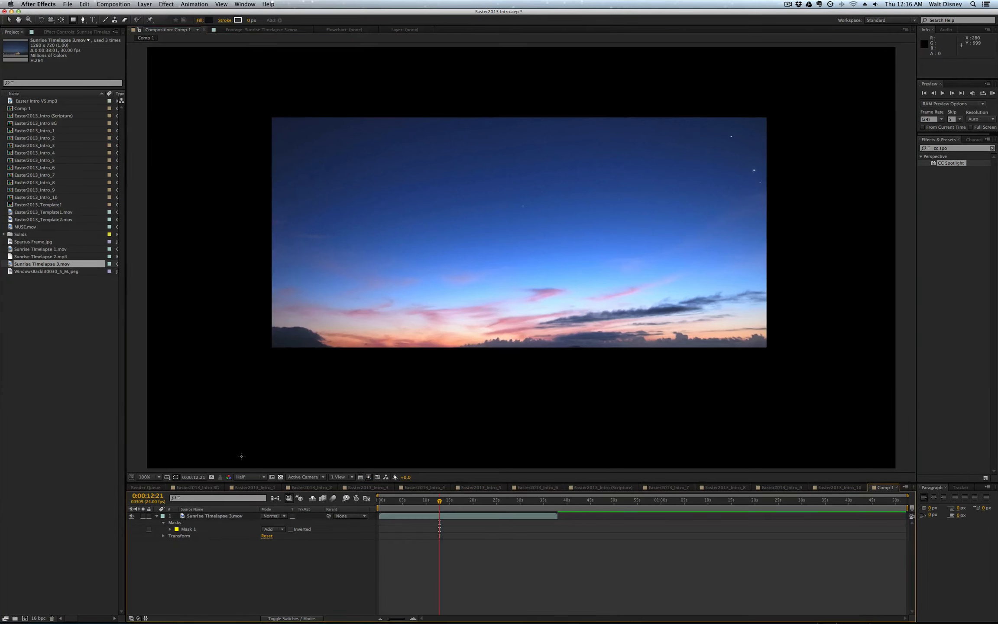
# Scale the masked timelapse layer to 189% and reposition it to 962, 671 so the sky fills the frame, checking it at 0:00:23:10.
pyautogui.click(196, 518)
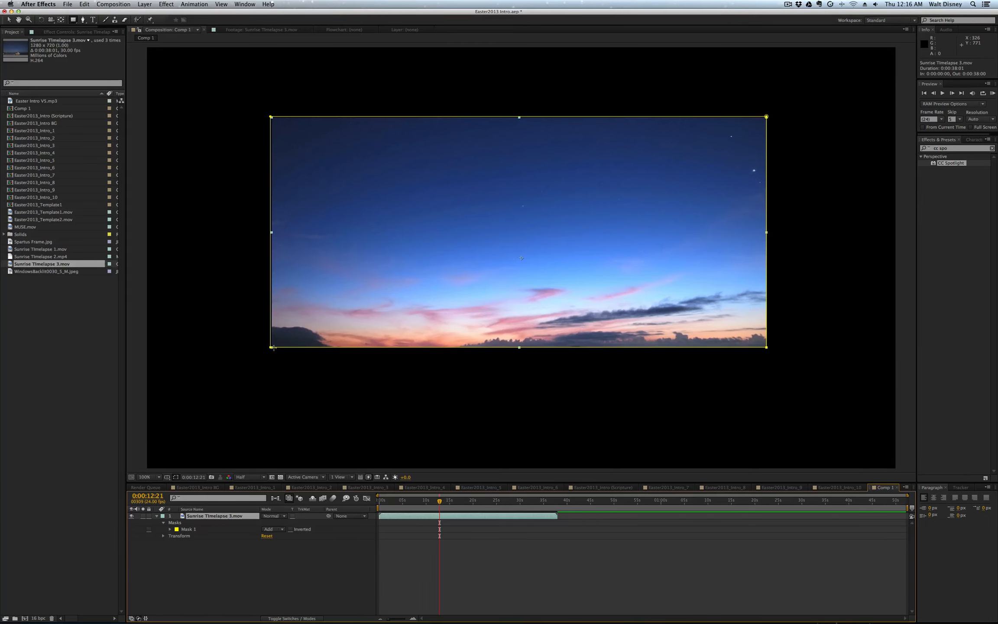
pyautogui.press('v')
pyautogui.press('s')
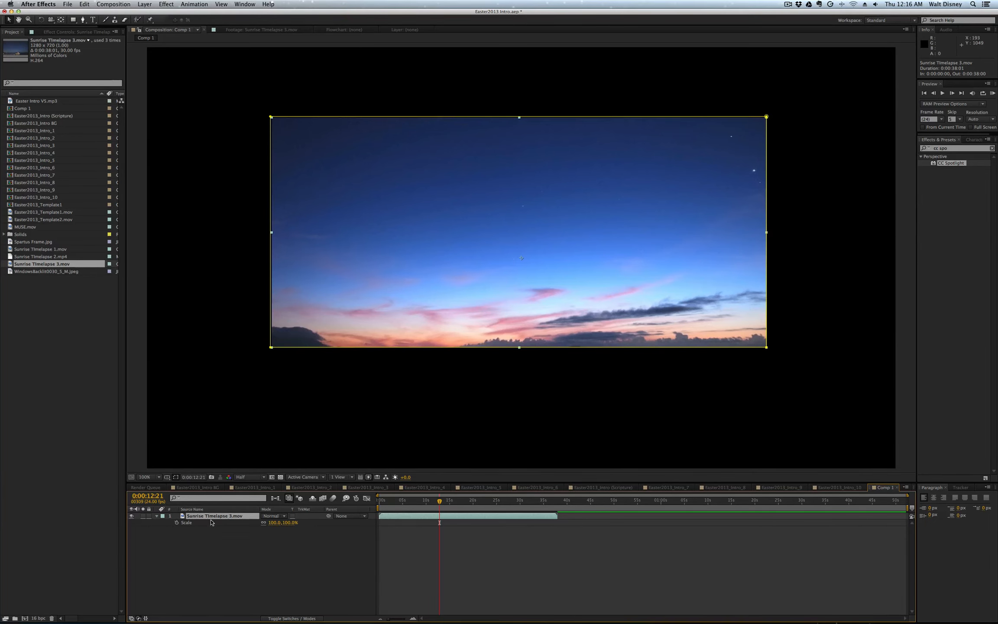
pyautogui.moveTo(289, 521); pyautogui.dragTo(455, 419)
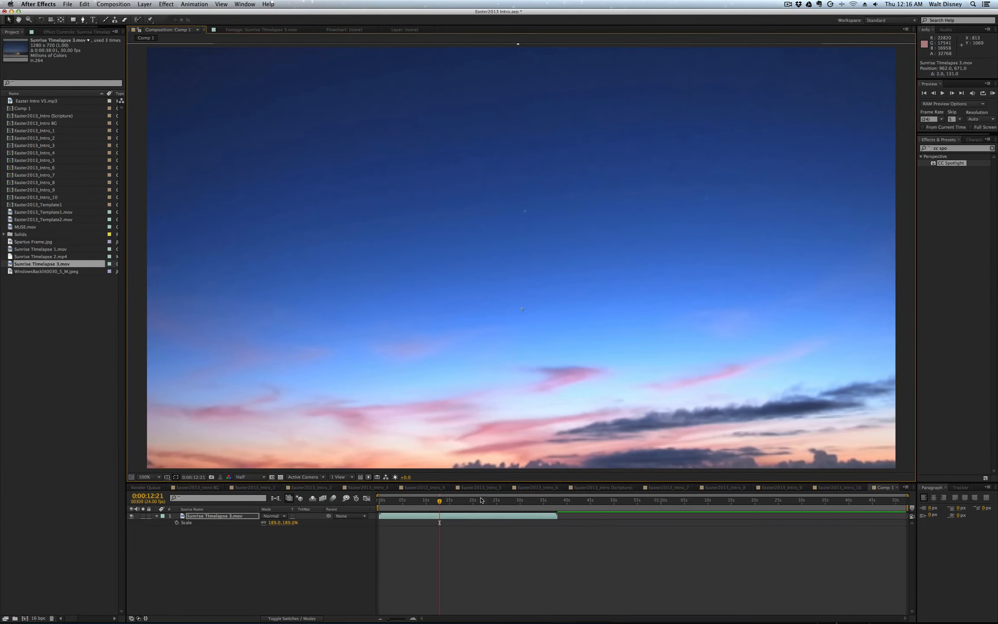
pyautogui.moveTo(440, 502); pyautogui.dragTo(489, 503)
# Add MUSE.mov above the timelapse layer and move the current time to 0:00:17:02.
pyautogui.click(81, 344)
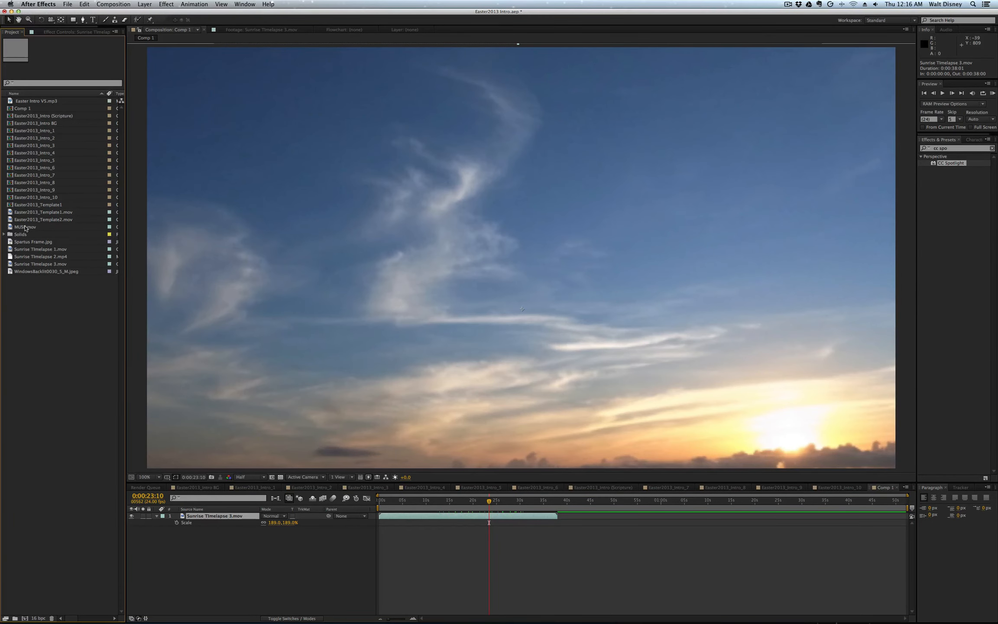
pyautogui.moveTo(13, 230); pyautogui.dragTo(207, 516)
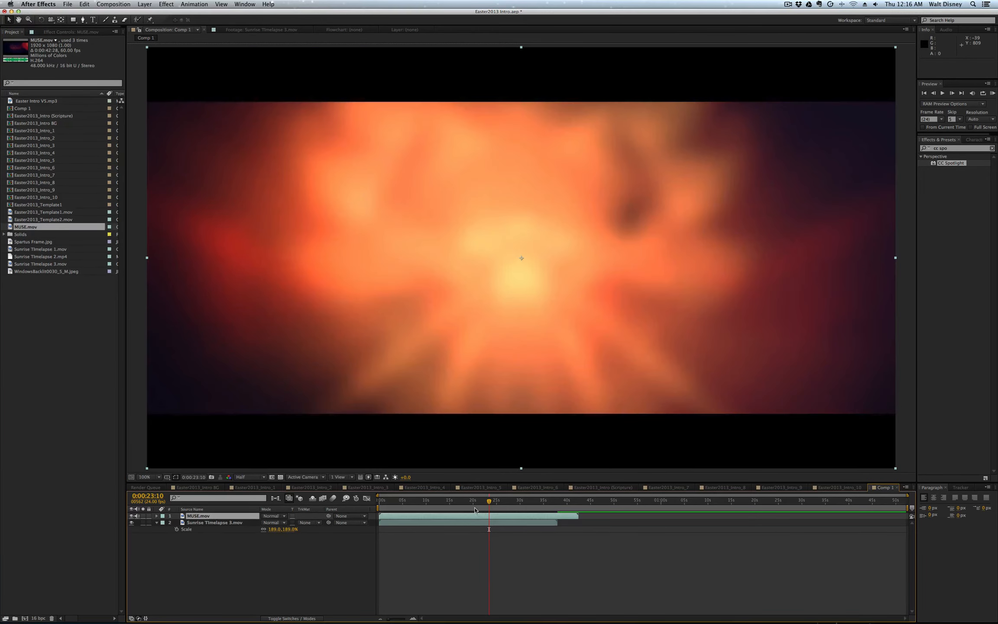
pyautogui.moveTo(484, 502); pyautogui.dragTo(460, 503)
pyautogui.press('space')
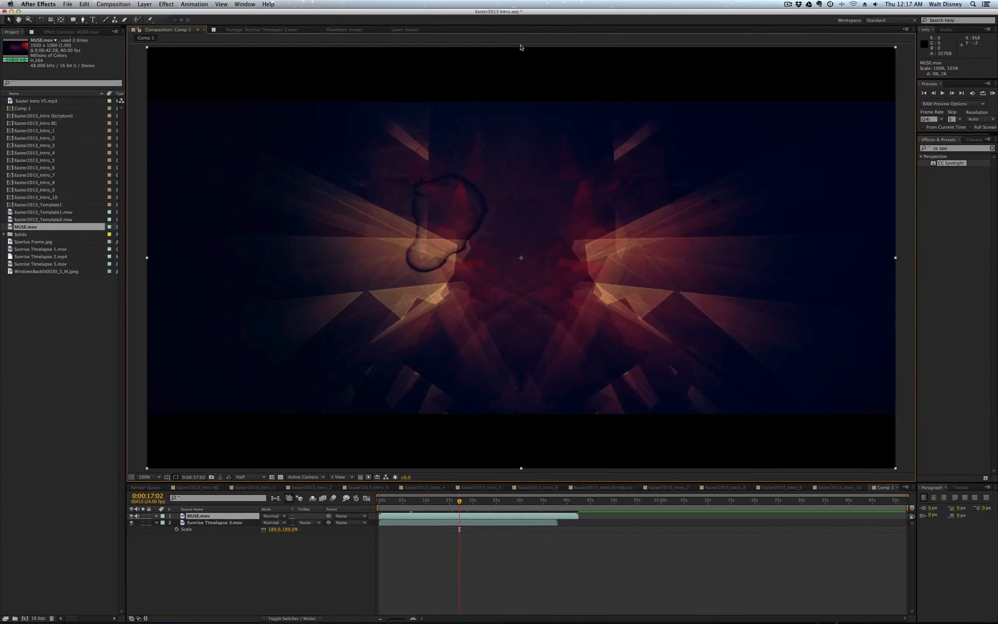
# Stretch the MUSE.mov layer vertically to 123% and shift it slightly to position 951, 530.
pyautogui.moveTo(522, 48); pyautogui.dragTo(515, 2)
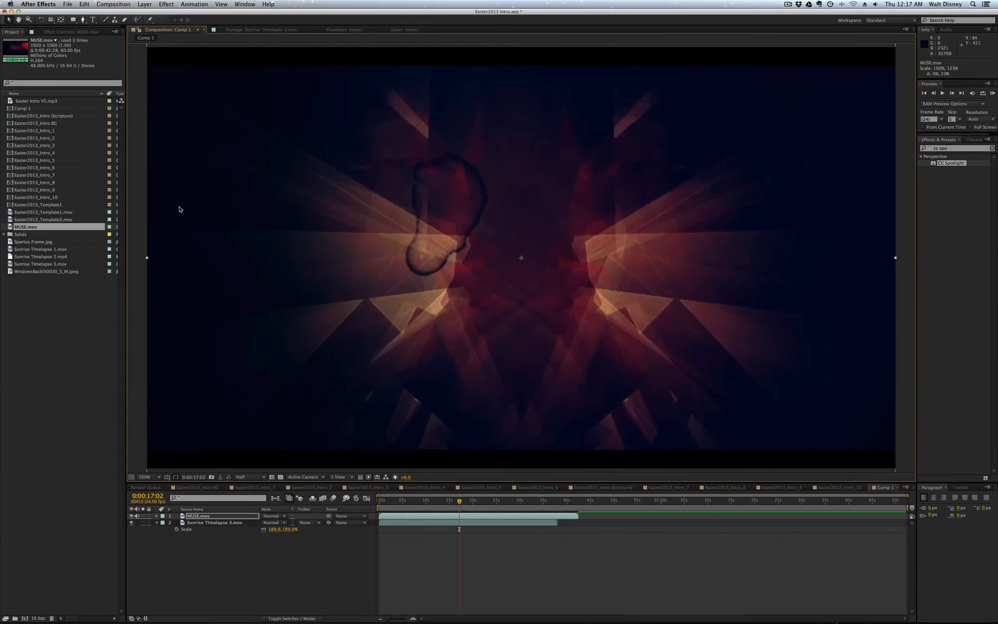
pyautogui.moveTo(484, 234); pyautogui.dragTo(486, 231)
pyautogui.moveTo(479, 416); pyautogui.dragTo(475, 414)
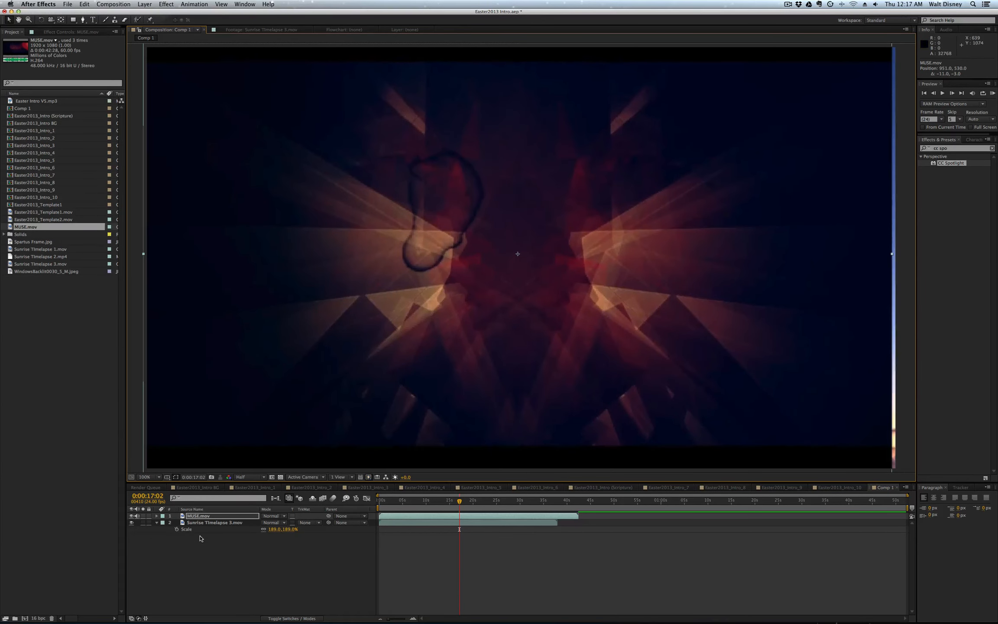
# Try Hard Light on the MUSE.mov layer, set its blending mode to Overlay instead, and check the blend at 0:00:19:20.
pyautogui.click(273, 516)
pyautogui.click(238, 519)
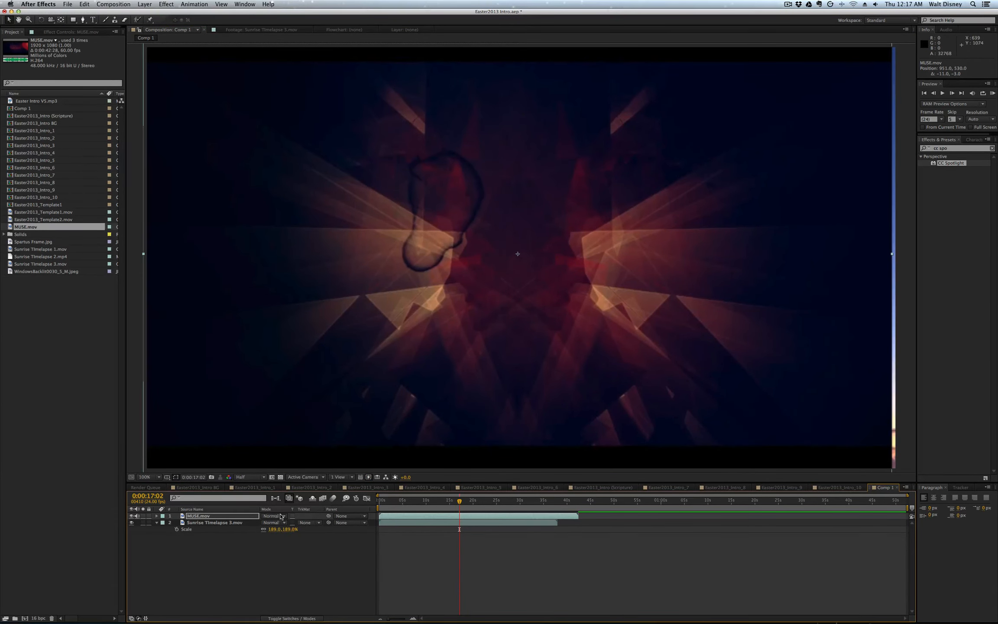
pyautogui.click(280, 517)
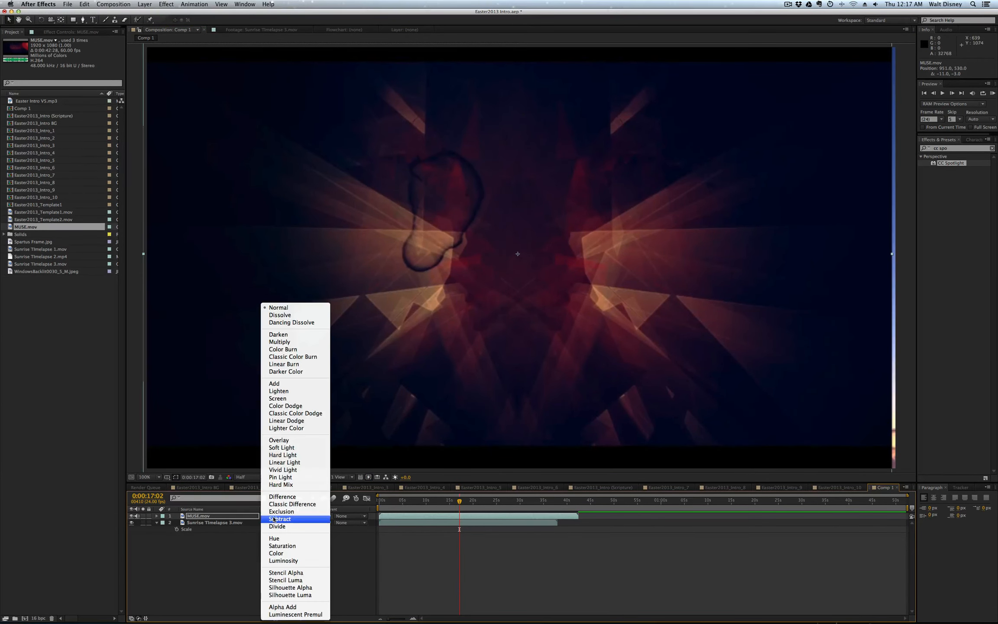
pyautogui.click(296, 456)
pyautogui.click(273, 516)
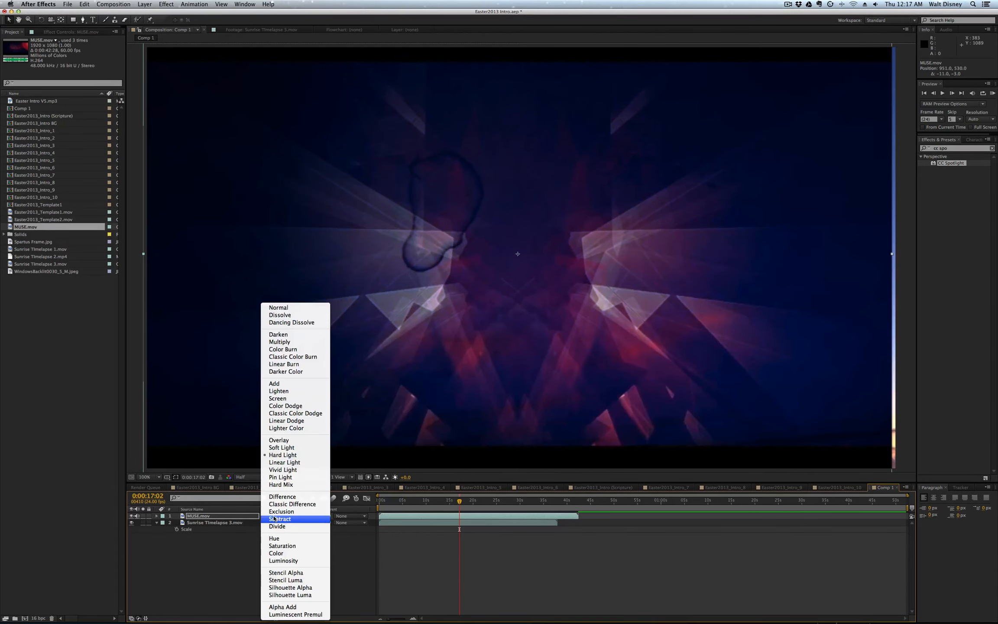
pyautogui.click(284, 440)
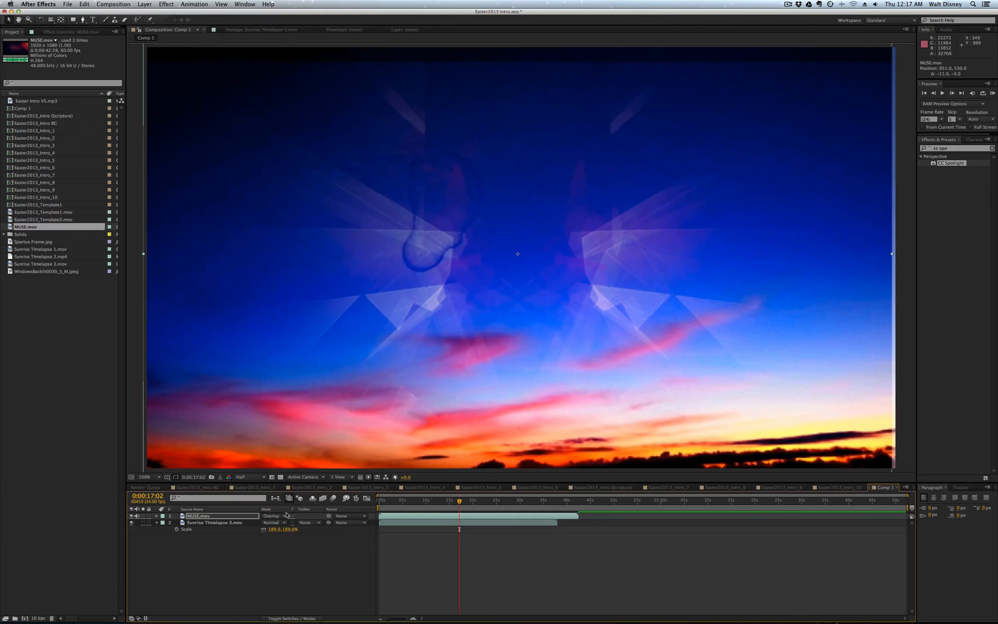
pyautogui.moveTo(460, 502); pyautogui.dragTo(474, 501)
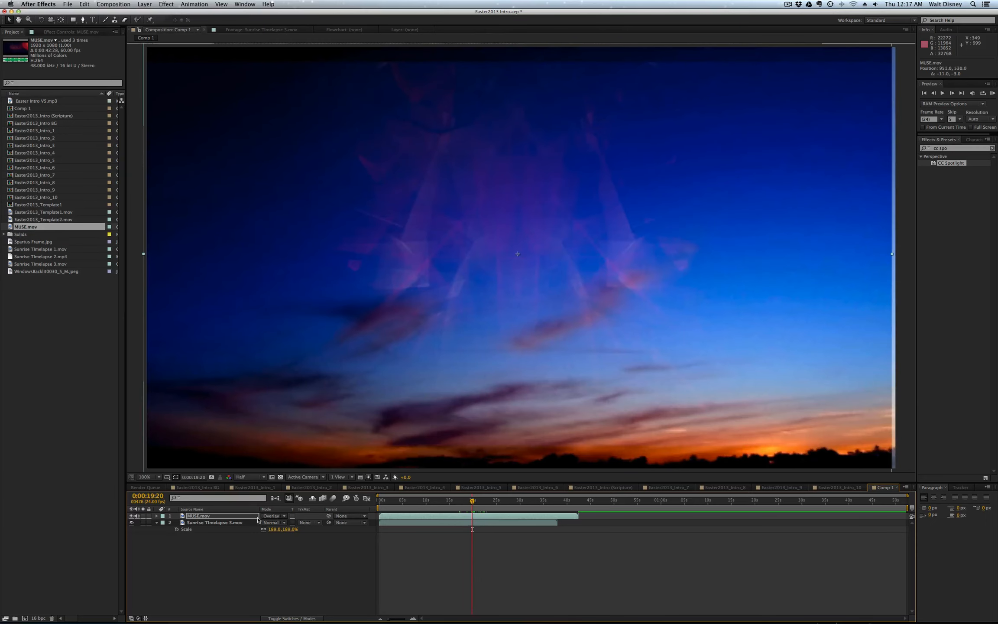
# Apply the Fast Blur effect to the MUSE.mov layer with a Blurriness of 13 and preview the blended footage.
pyautogui.doubleClick(944, 149)
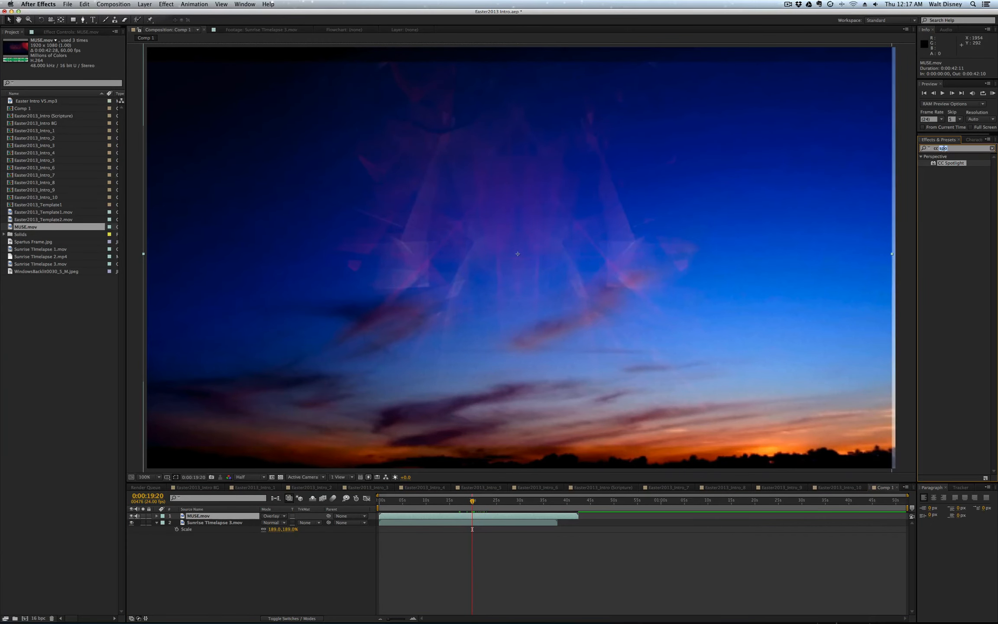
pyautogui.write('f')
pyautogui.press('super+a')
pyautogui.write('fas')
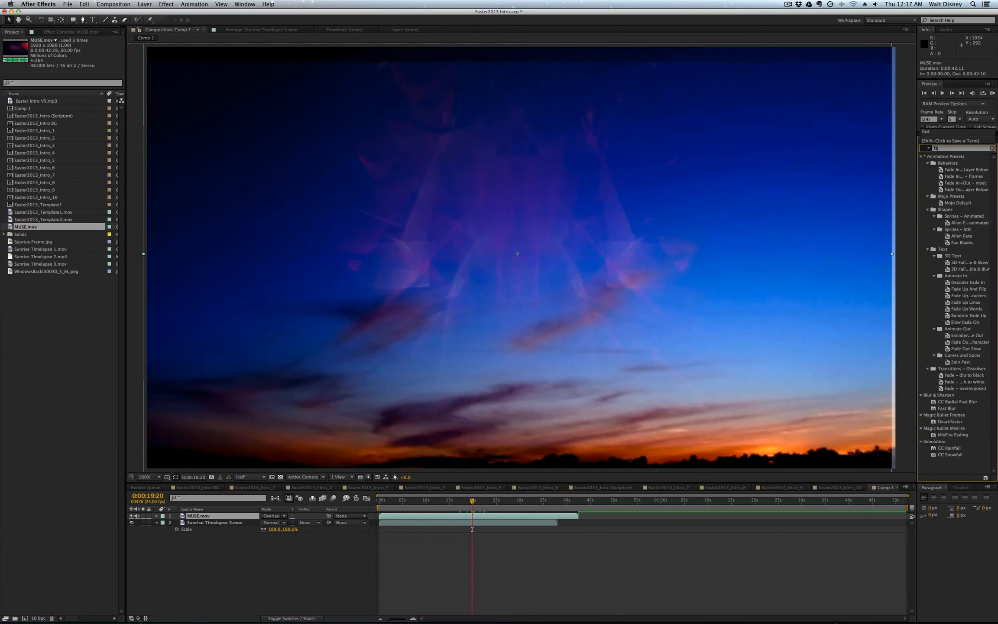
pyautogui.doubleClick(944, 197)
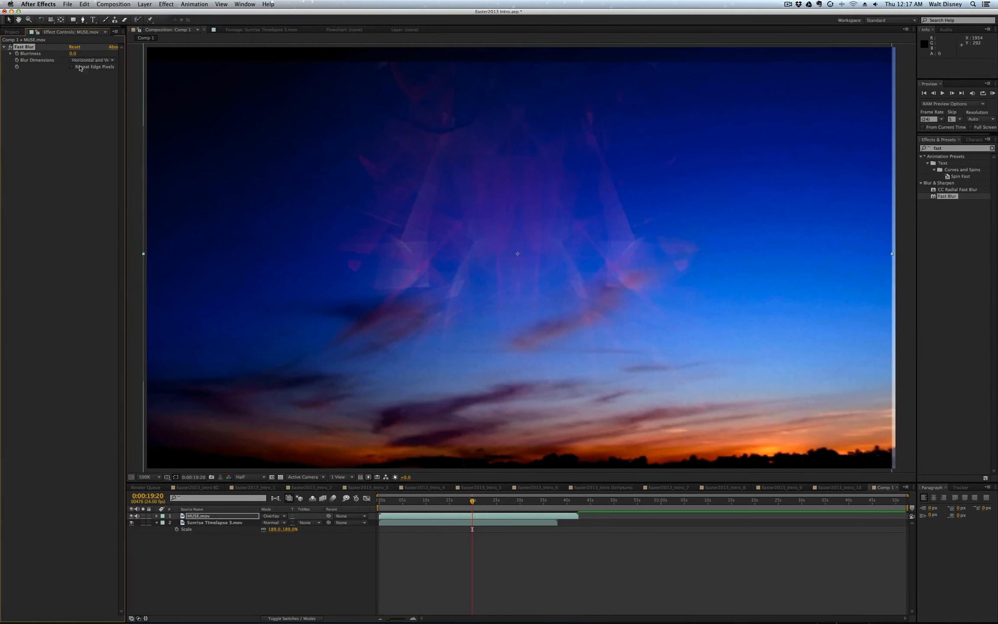
pyautogui.moveTo(76, 55); pyautogui.dragTo(81, 54)
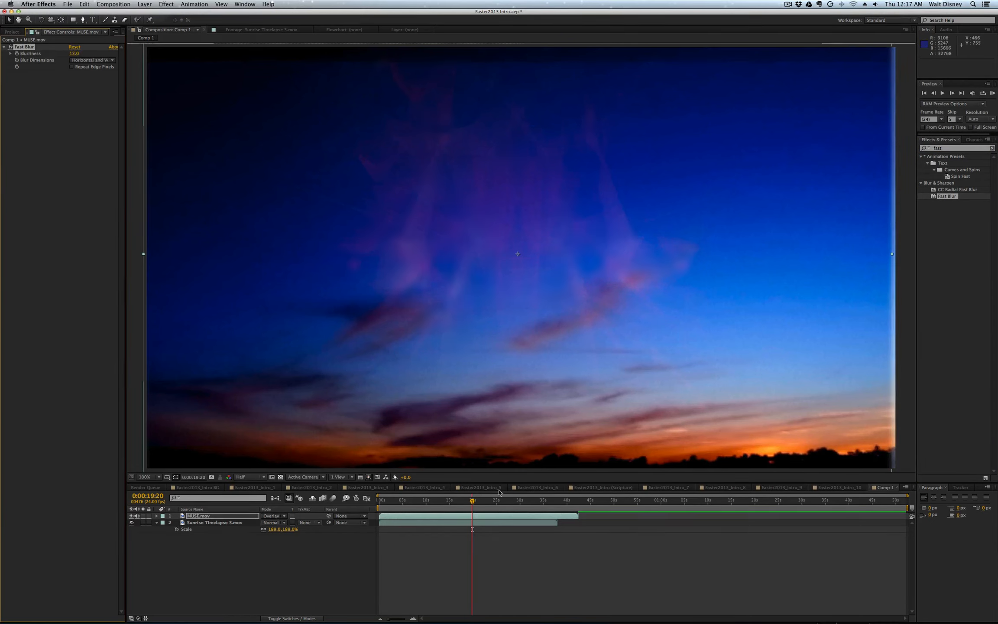
pyautogui.press('space')
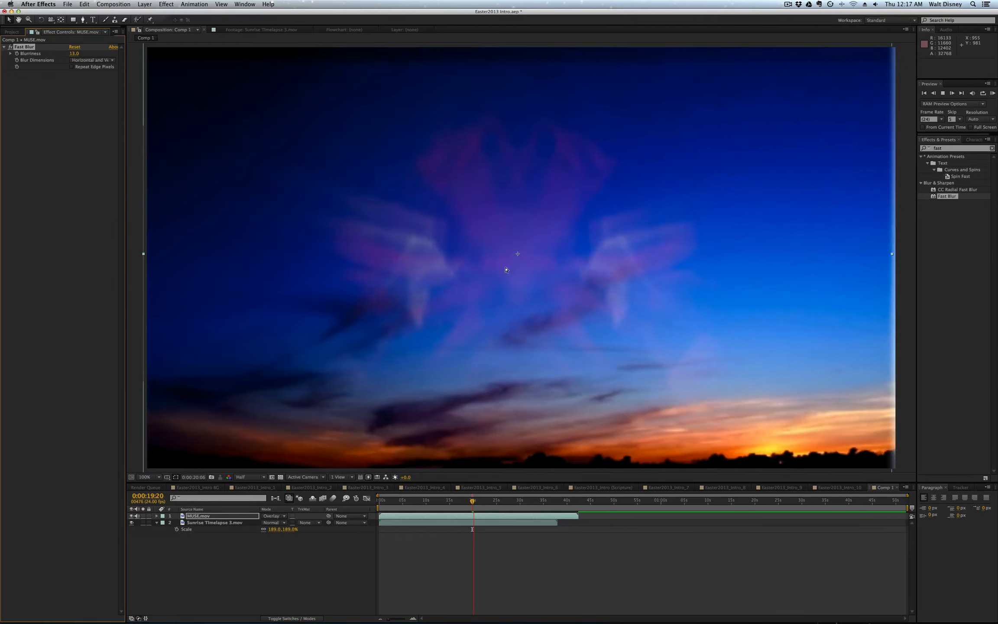
pyautogui.press('space')
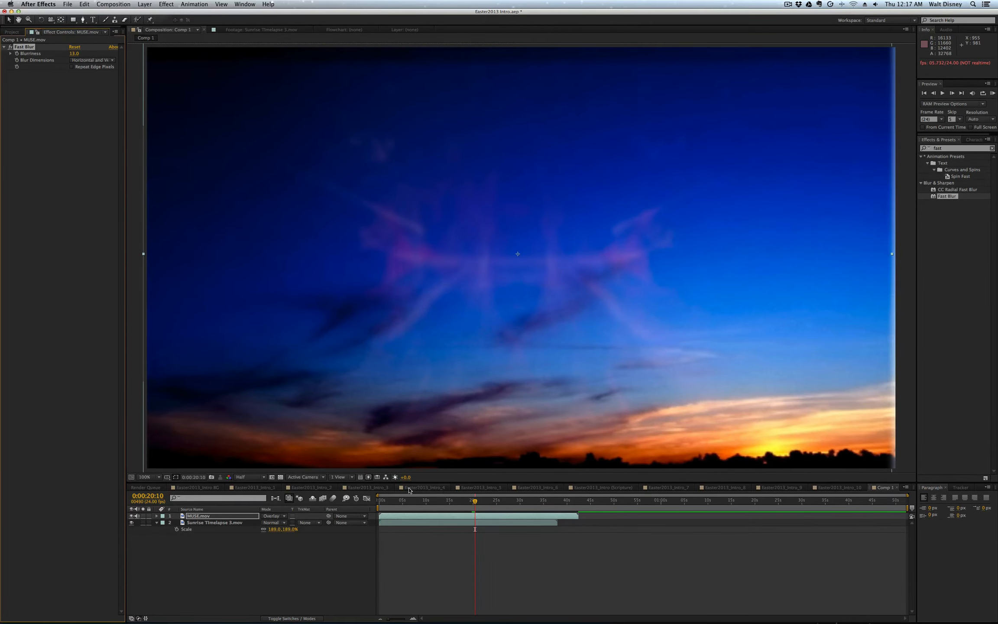
# Scrub the Easter2013_Intro BG composition to 0:01:20:13 for comparison, return to Comp 1 and deselect its layers.
pyautogui.click(201, 488)
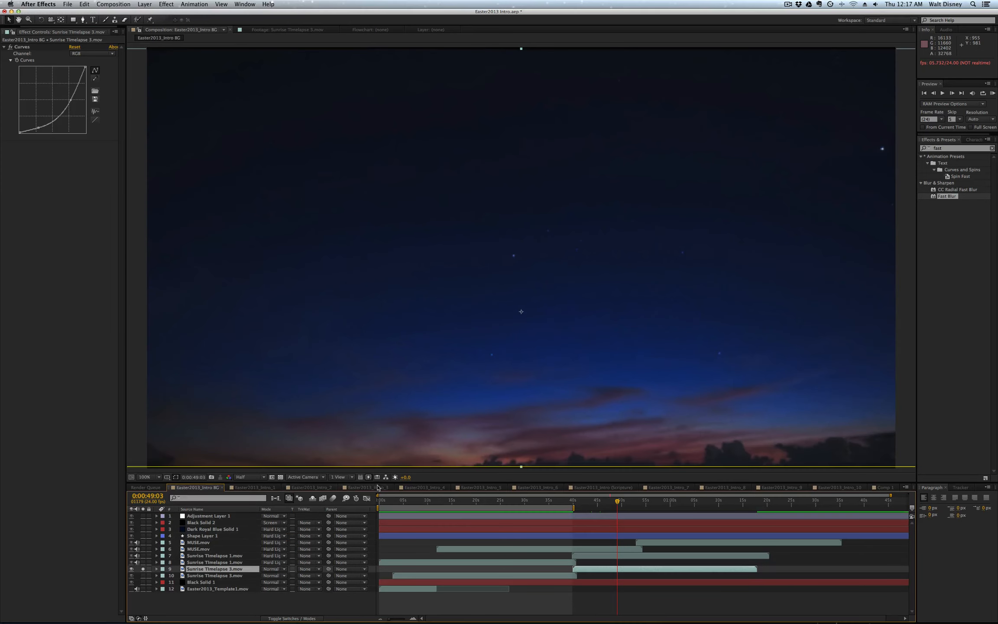
pyautogui.moveTo(568, 504); pyautogui.dragTo(769, 503)
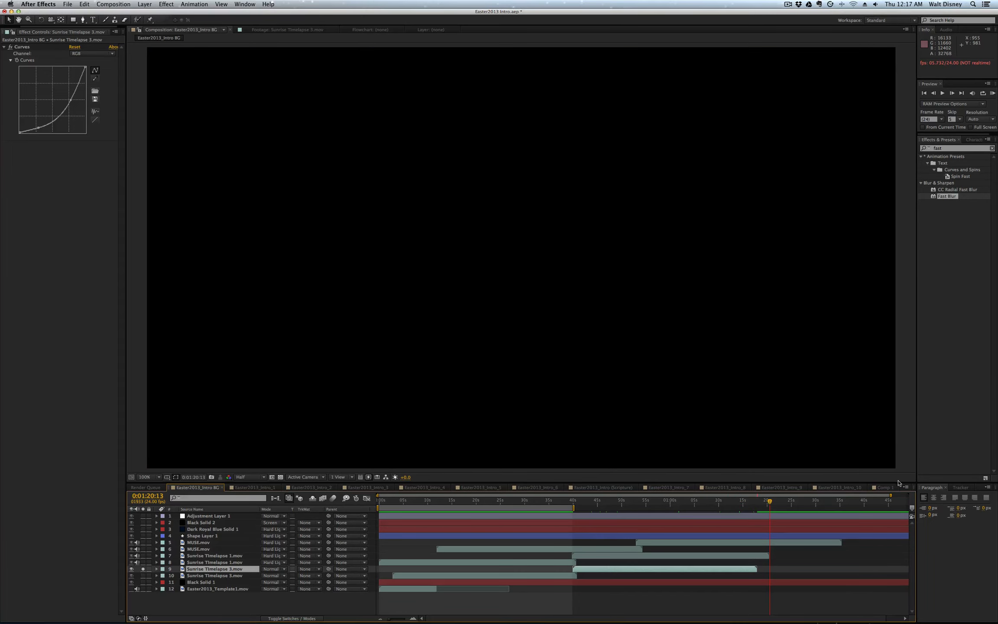
pyautogui.click(883, 487)
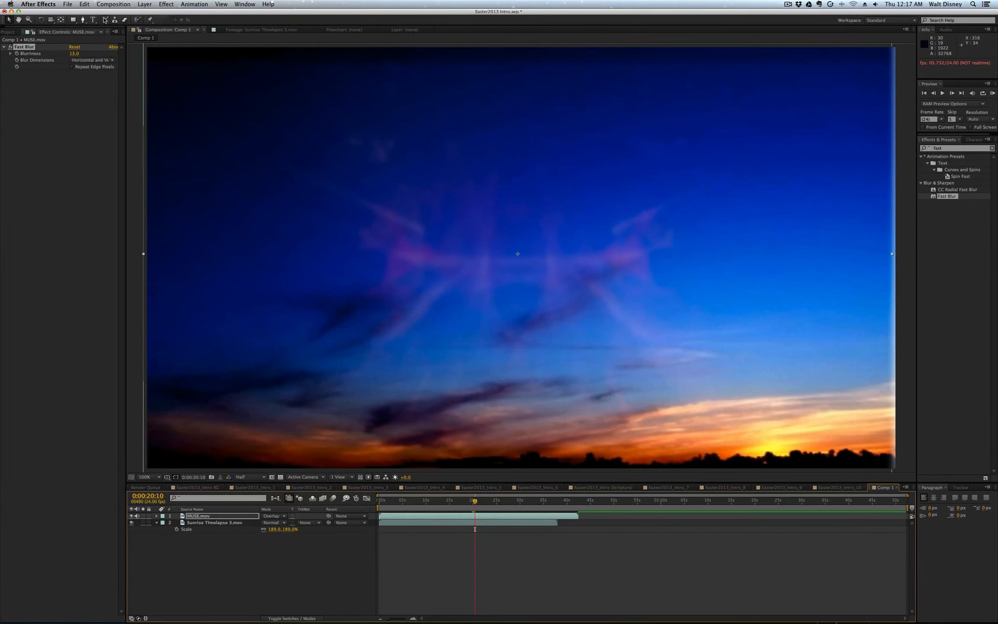
pyautogui.click(209, 569)
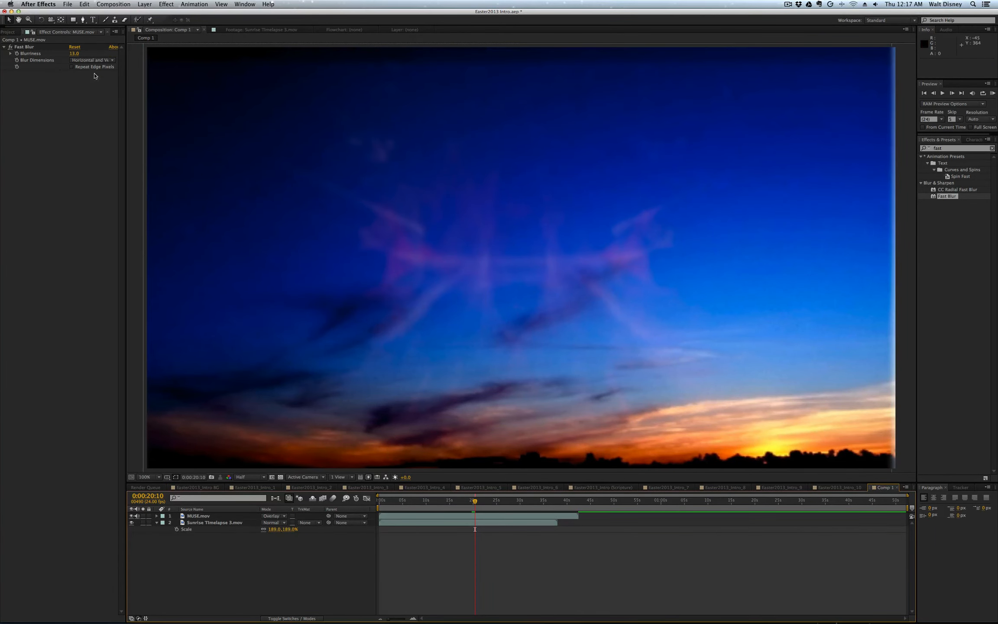
# Create a 1920 x 1080 dark royal blue solid with hue 218°, saturation 100% and brightness 16%.
pyautogui.click(144, 4)
pyautogui.moveTo(191, 14)
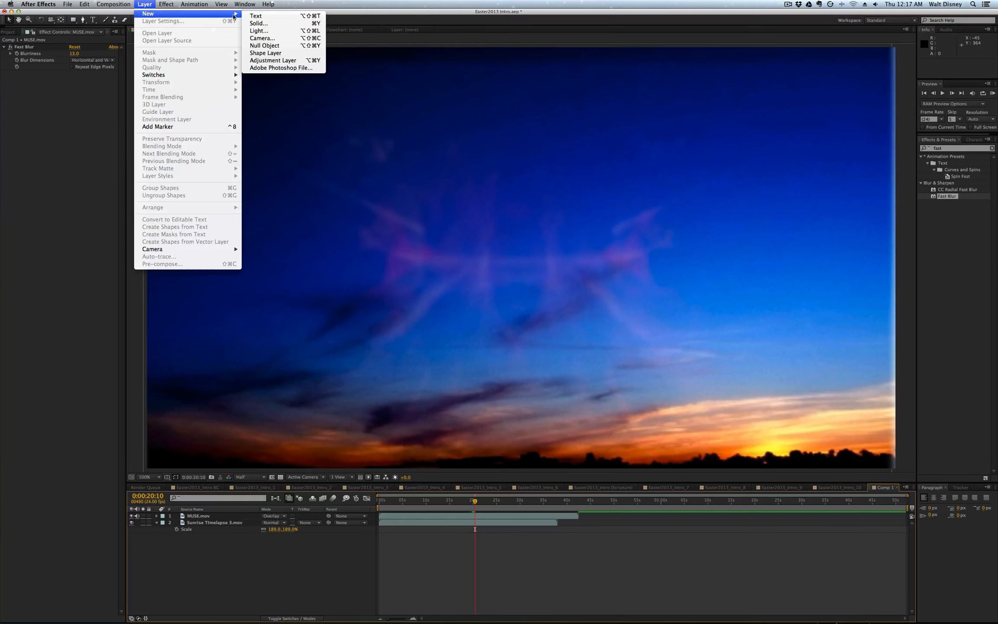
pyautogui.click(294, 23)
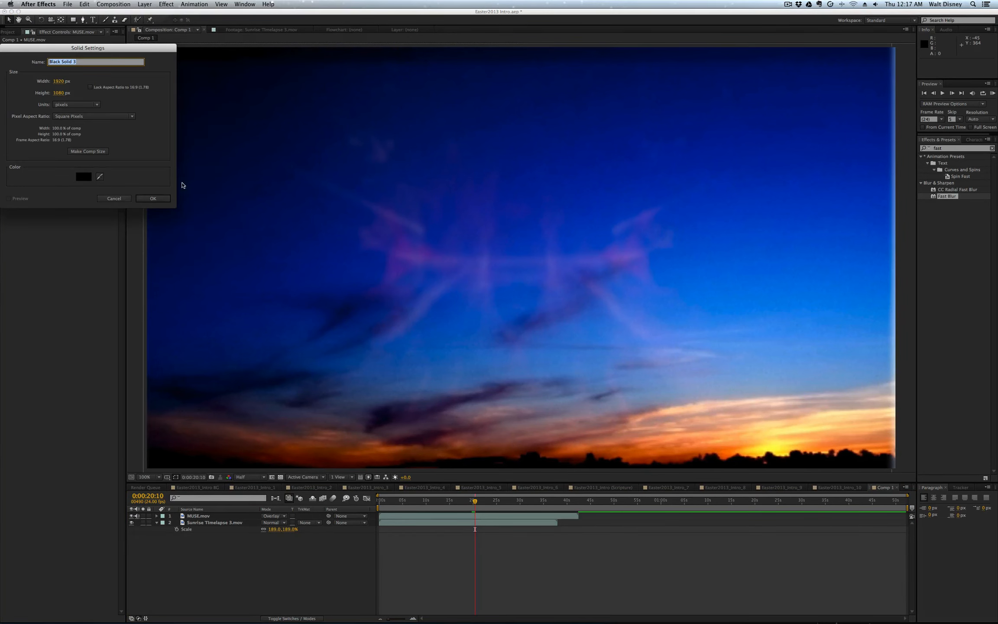
pyautogui.click(82, 178)
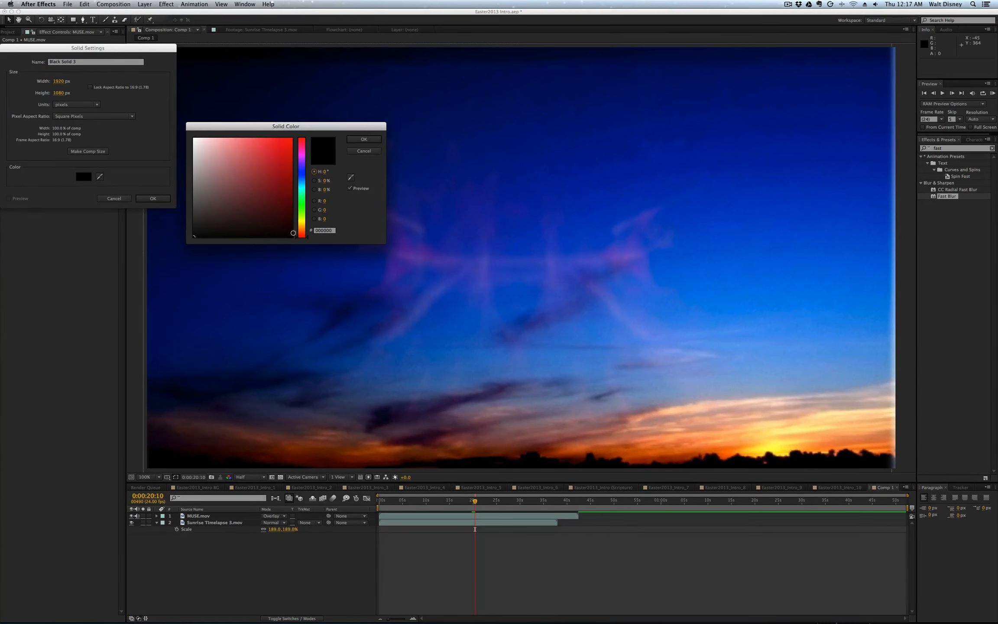
pyautogui.moveTo(307, 239); pyautogui.dragTo(306, 179)
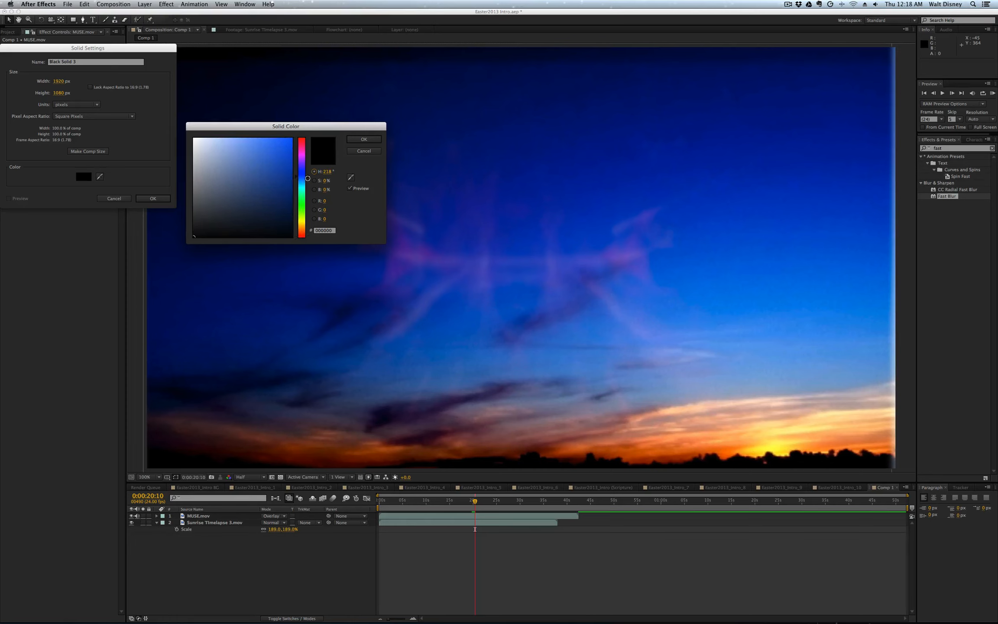
pyautogui.moveTo(275, 193); pyautogui.dragTo(292, 208)
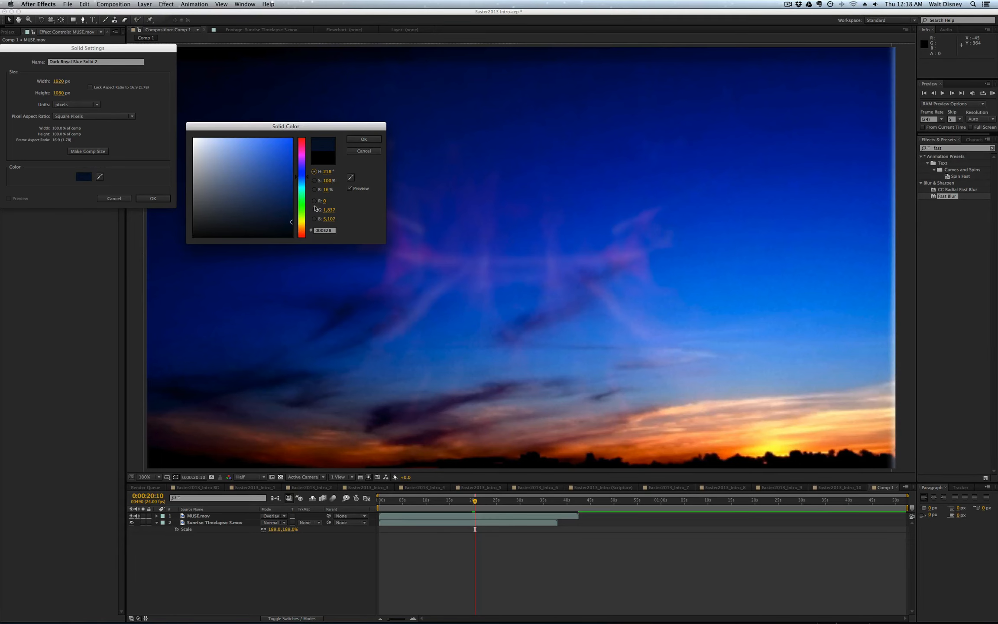
pyautogui.click(364, 139)
pyautogui.click(153, 199)
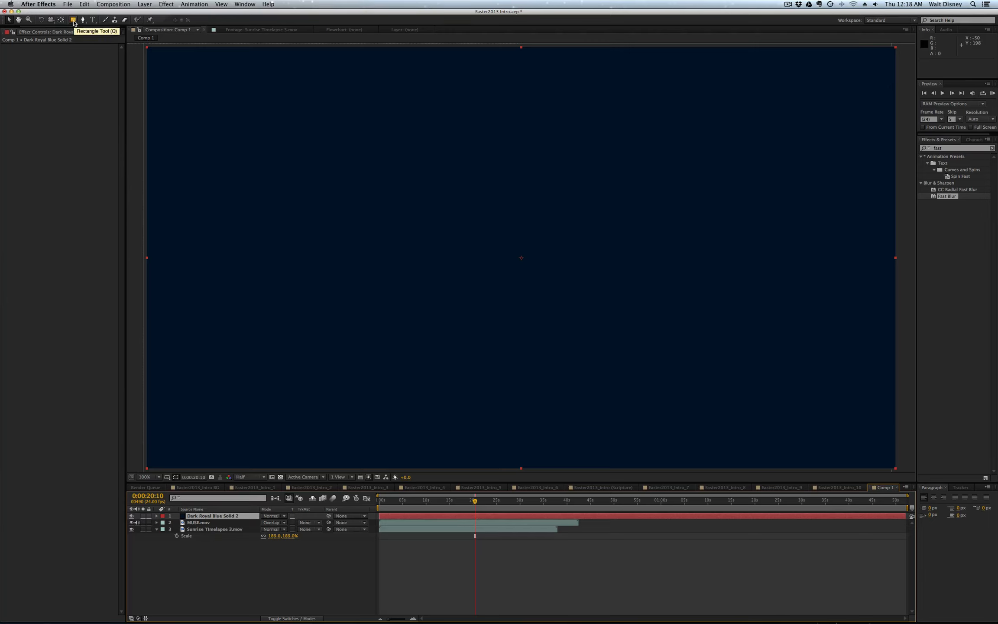
# Add a full-layer elliptical mask to the dark royal blue solid and invert it so only the corners stay filled.
pyautogui.click(74, 22)
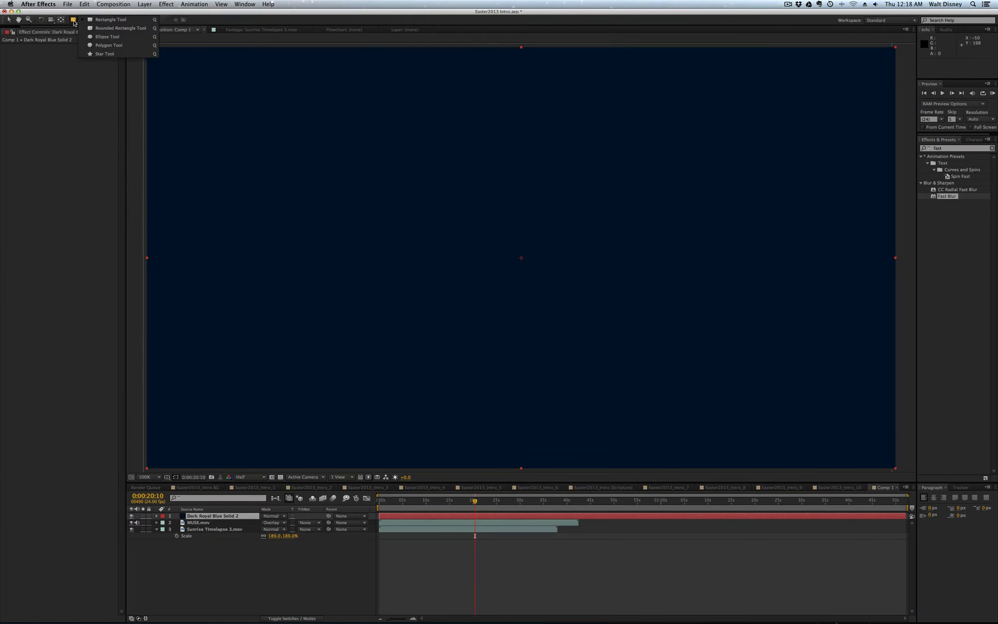
pyautogui.click(104, 38)
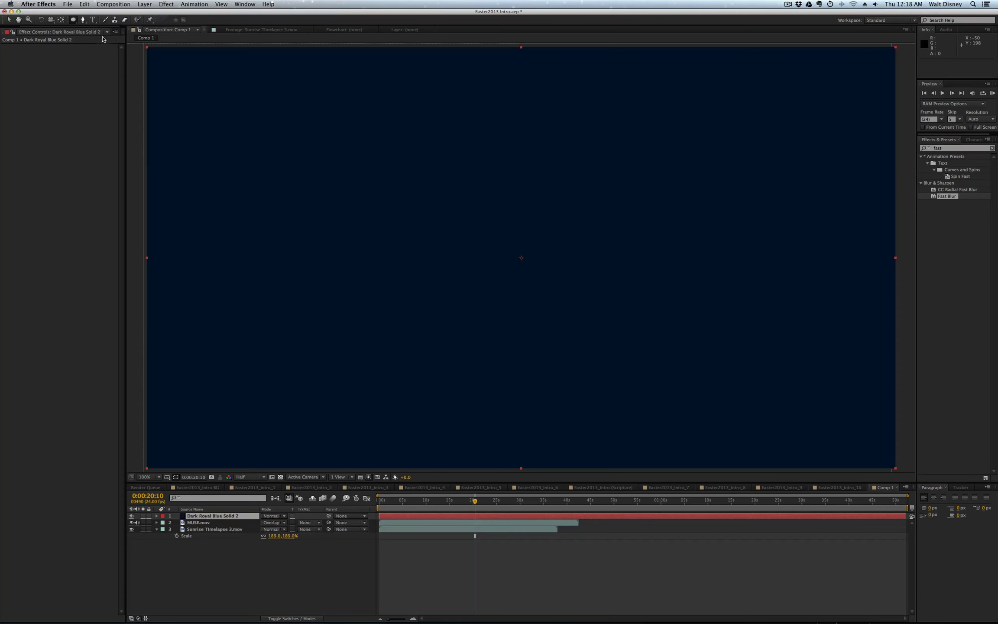
pyautogui.doubleClick(75, 20)
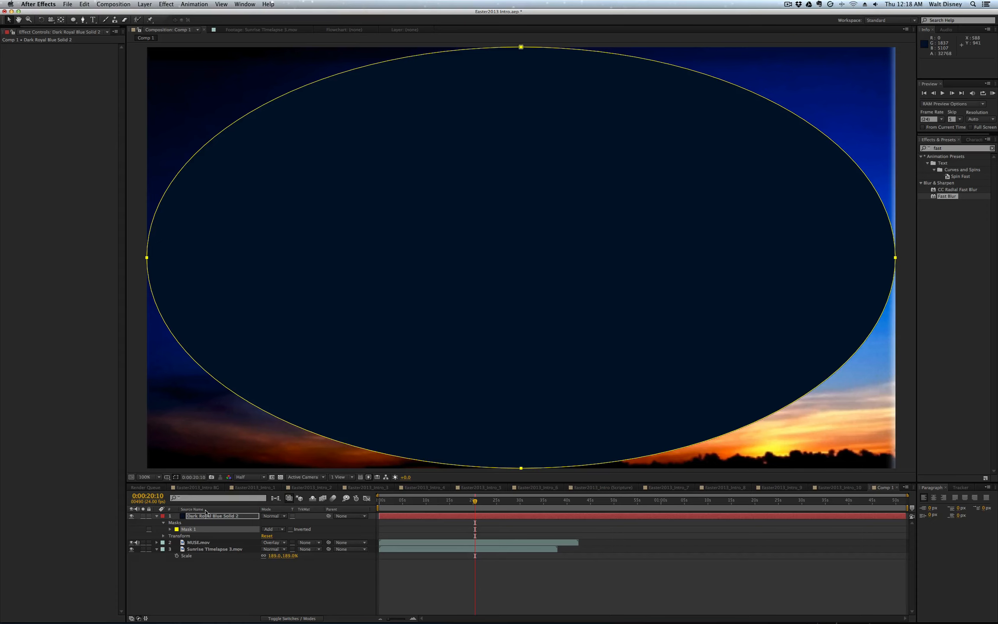
pyautogui.click(187, 531)
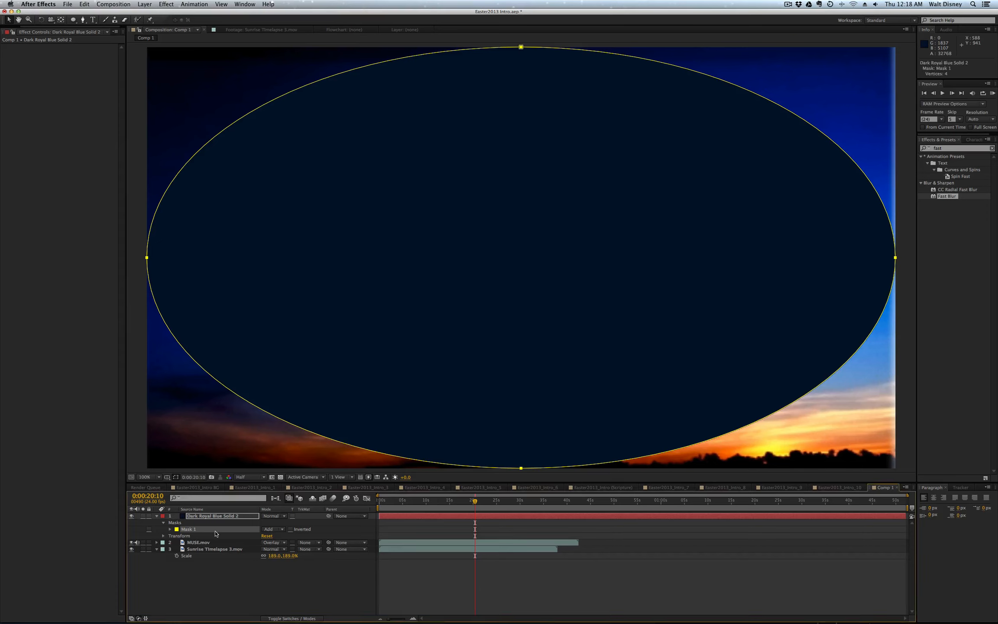
pyautogui.click(170, 529)
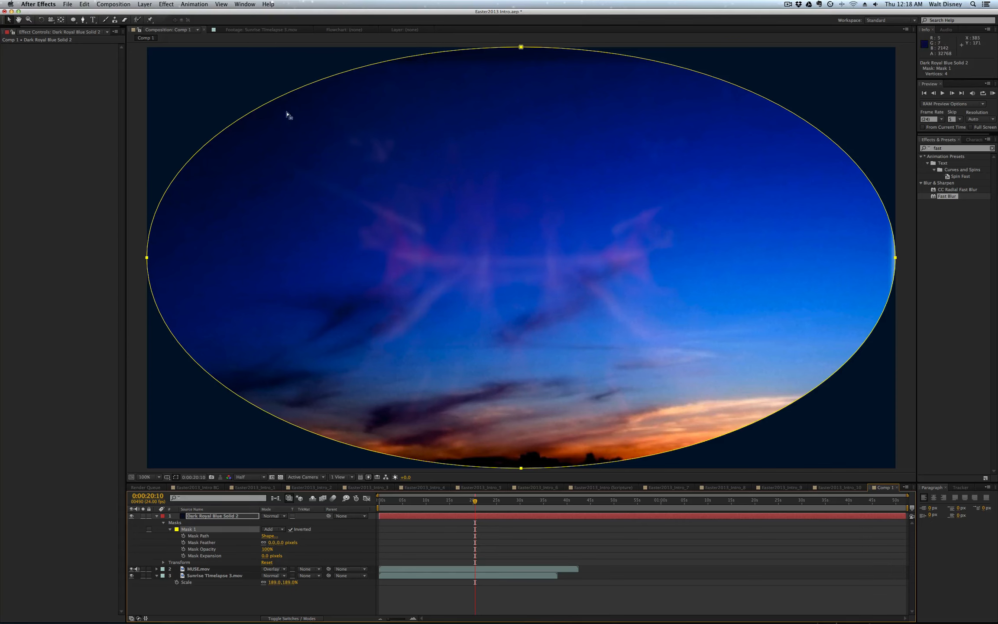
pyautogui.click(238, 557)
pyautogui.click(341, 599)
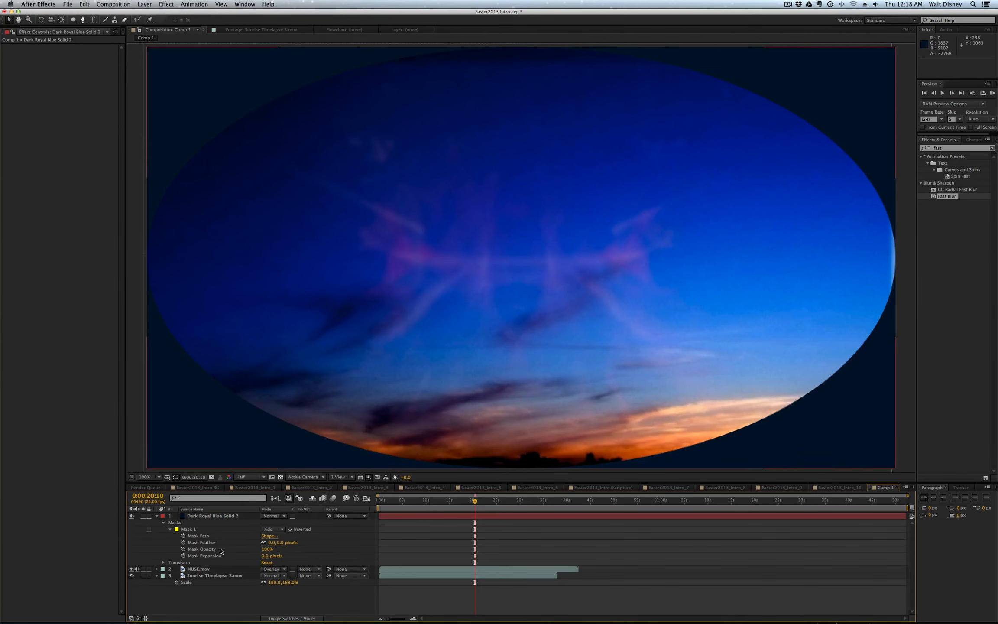
# Feather the blue solid's mask by 200 pixels and set the layer's blending mode to Overlay.
pyautogui.moveTo(280, 544); pyautogui.dragTo(360, 545)
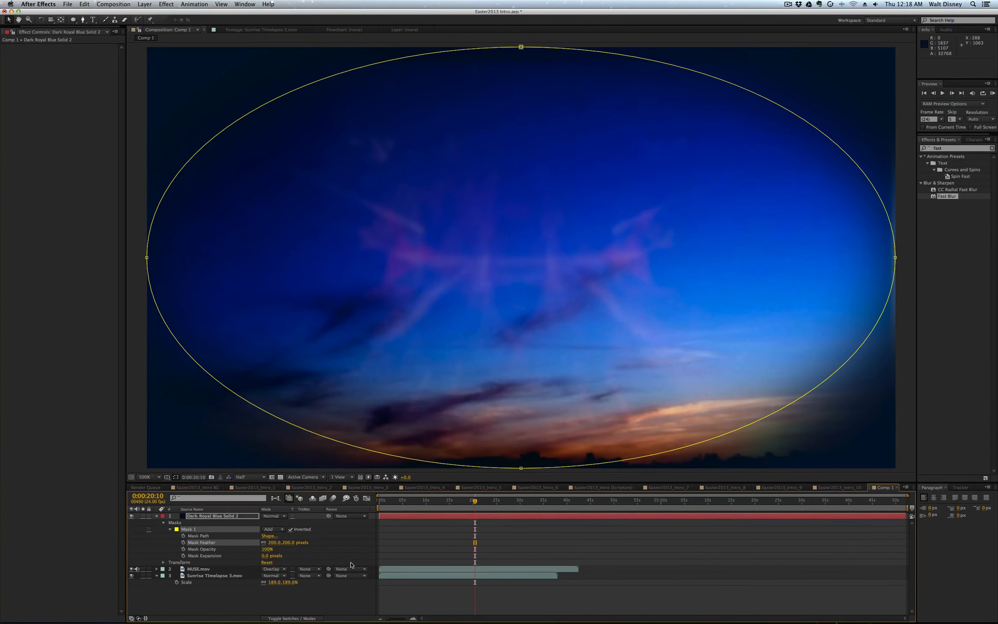
pyautogui.click(295, 560)
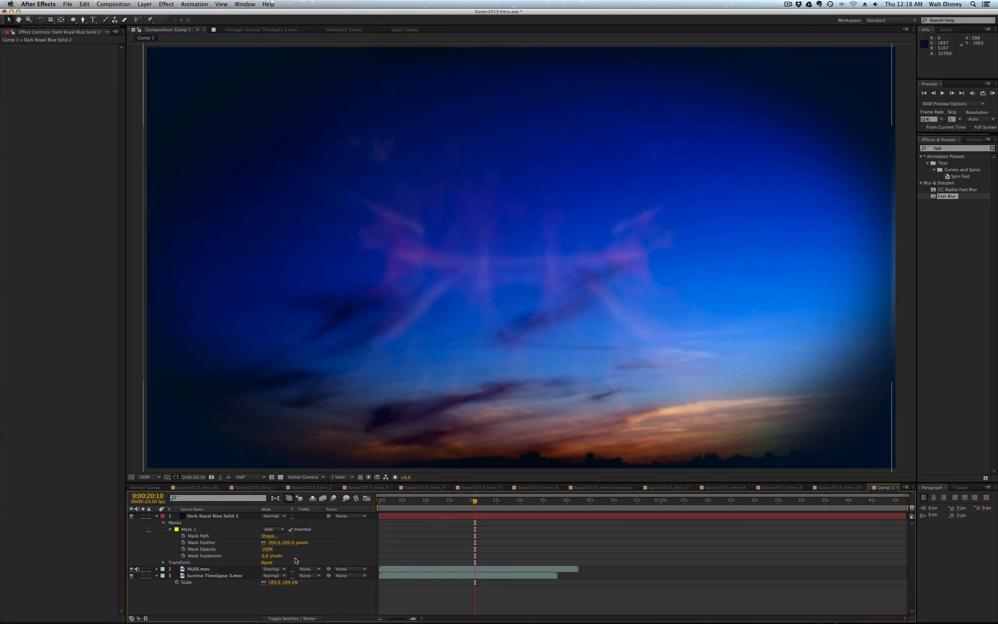
pyautogui.click(276, 517)
pyautogui.click(285, 441)
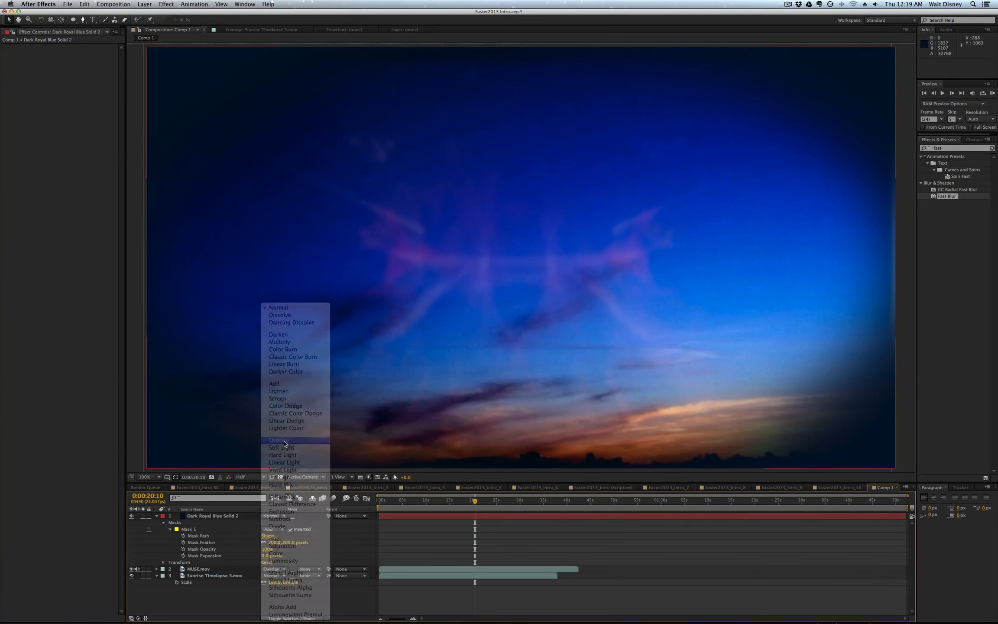
pyautogui.click(255, 600)
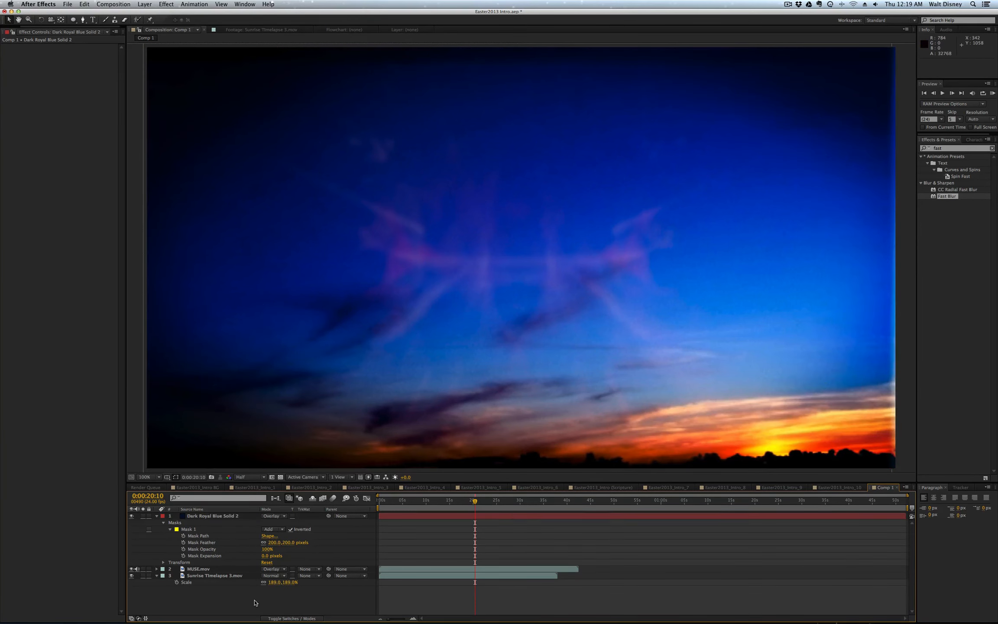
# Set the blue solid's opacity to 74% and raise the oval mask's lowest vertex to about 950, 834.
pyautogui.click(228, 516)
pyautogui.press('t')
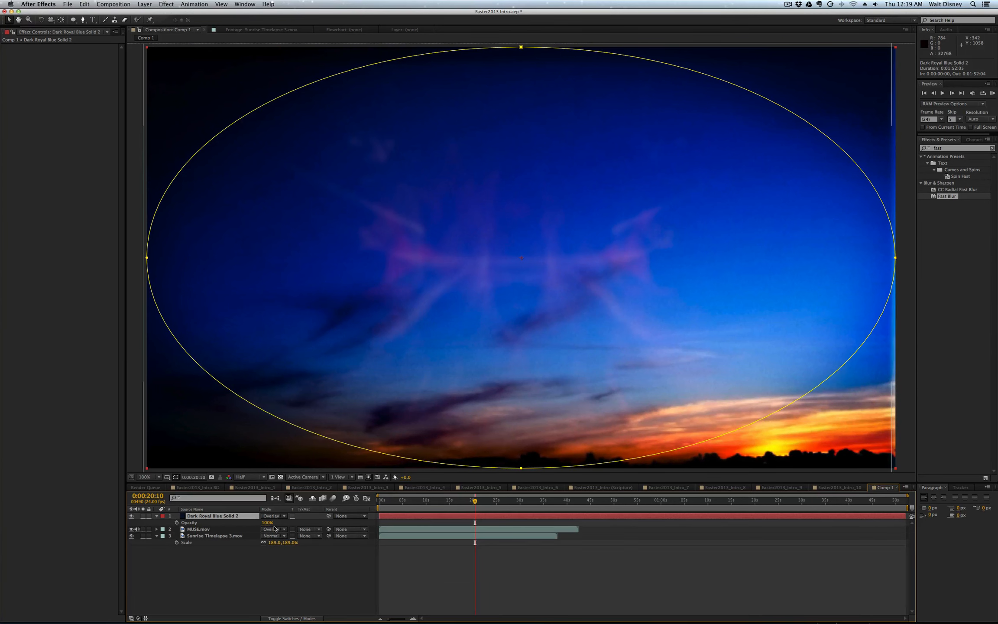
pyautogui.moveTo(268, 523); pyautogui.dragTo(234, 524)
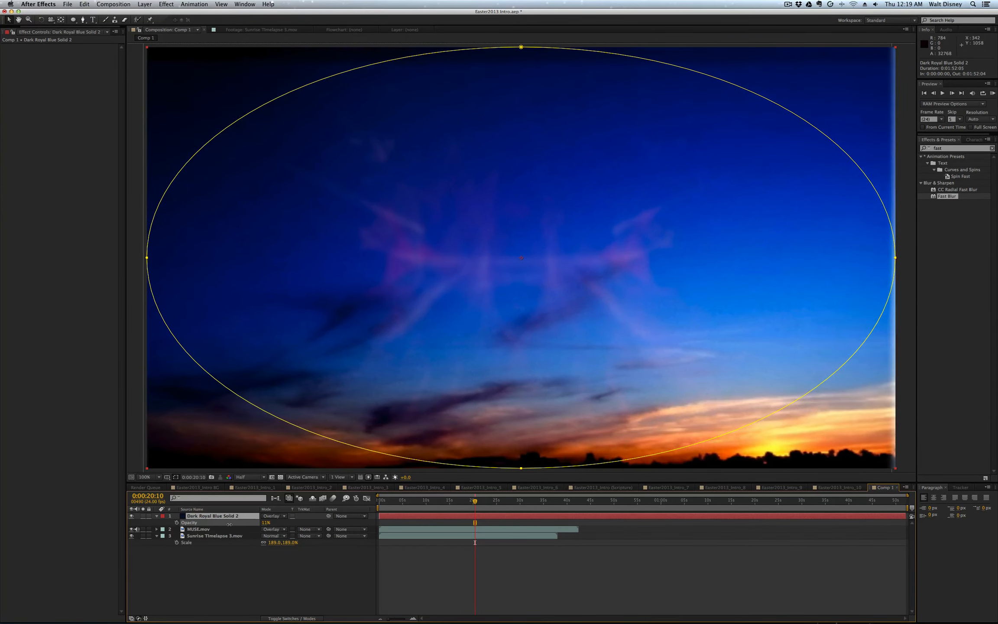
pyautogui.click(250, 579)
pyautogui.click(511, 455)
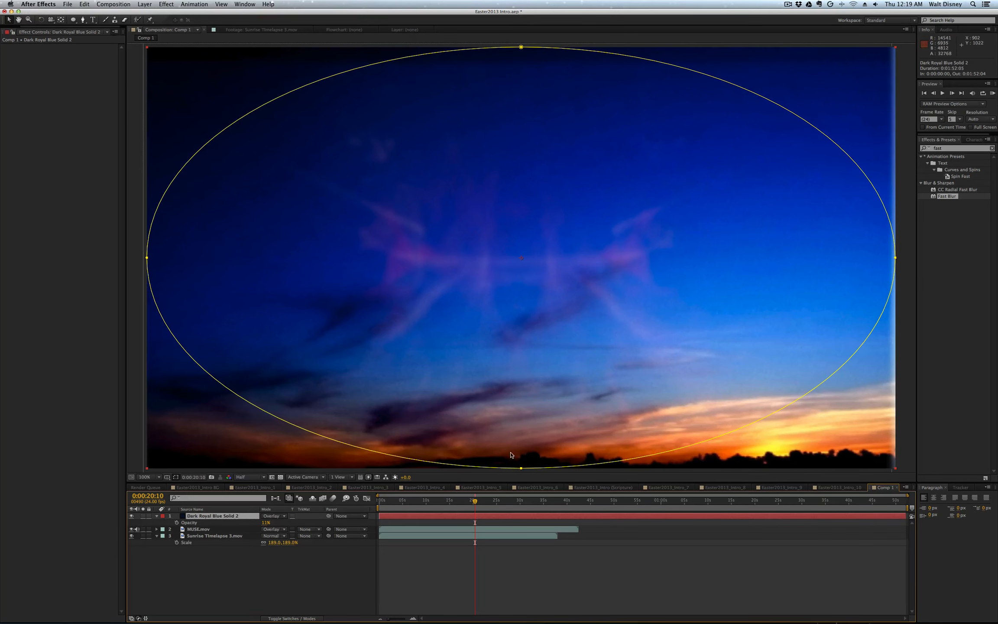
pyautogui.moveTo(521, 468); pyautogui.dragTo(522, 348)
pyautogui.moveTo(265, 525); pyautogui.dragTo(280, 525)
pyautogui.moveTo(521, 352); pyautogui.dragTo(517, 373)
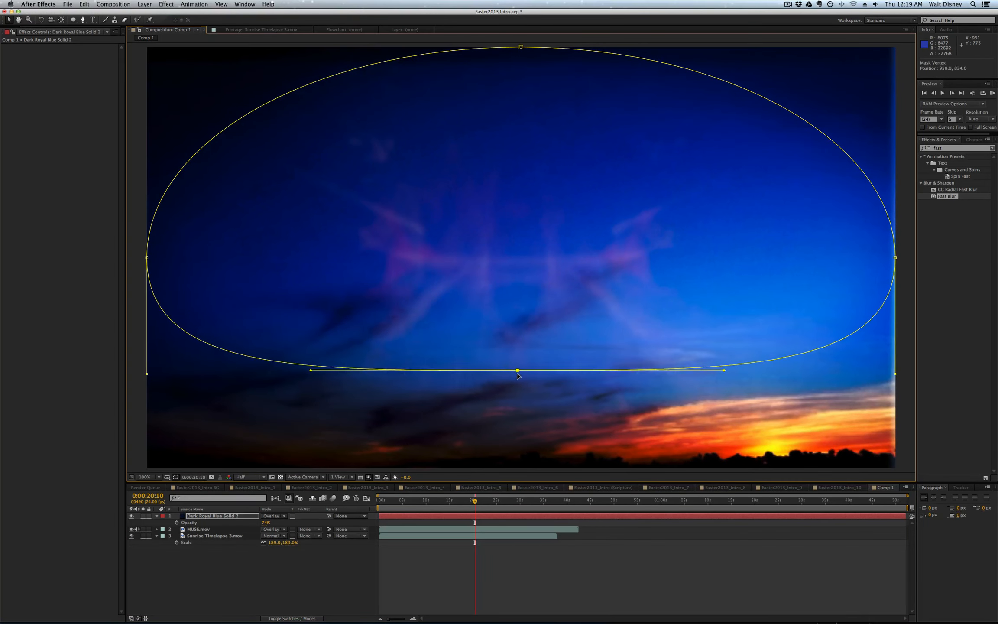
pyautogui.click(415, 576)
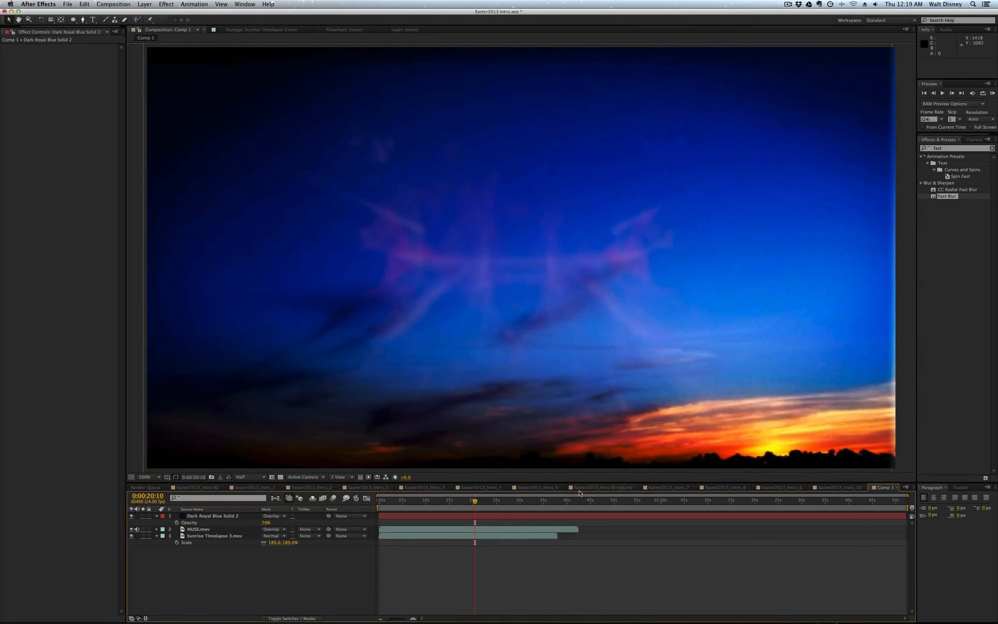
# Preview the vignetted sky and MUSE.mov blend around 0:00:33:11.
pyautogui.moveTo(492, 502); pyautogui.dragTo(536, 502)
pyautogui.press('space')
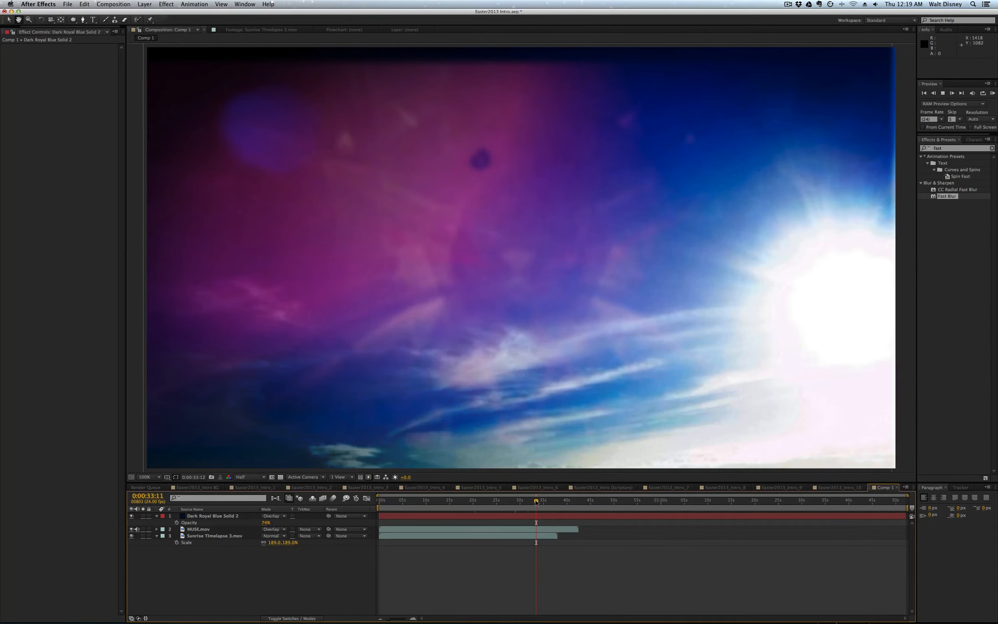
pyautogui.press('space')
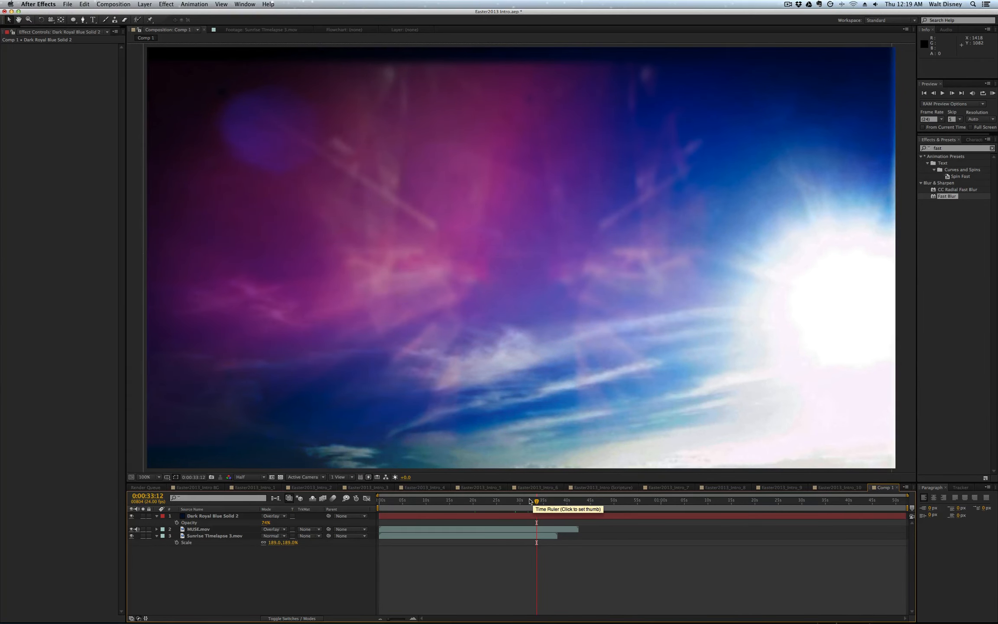
# Go to 0:00:21:16, collapse the blue solid's properties and save the project.
pyautogui.click(482, 502)
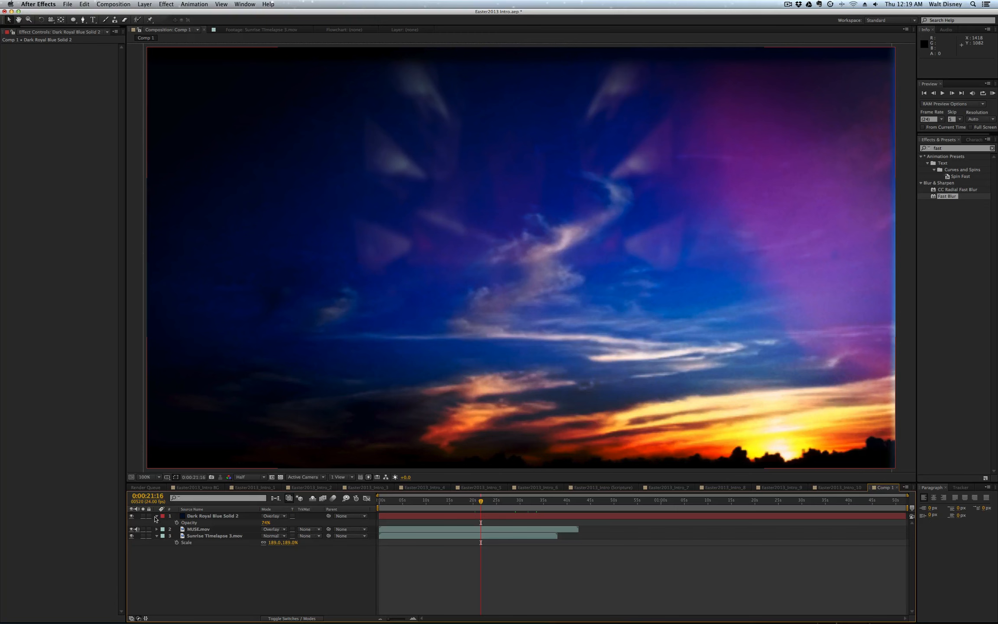
pyautogui.click(157, 516)
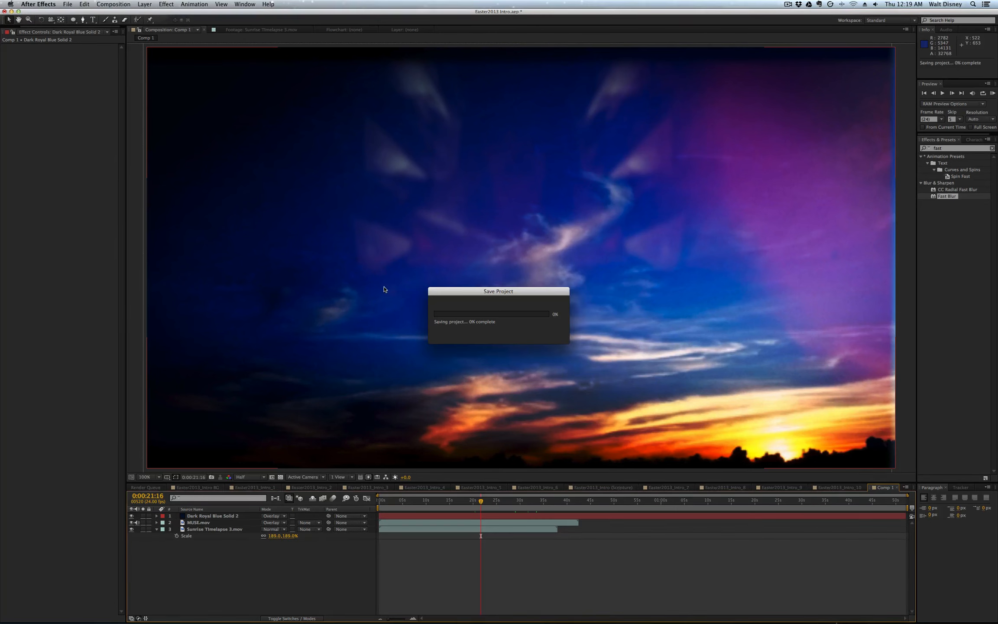
pyautogui.press('super+s')
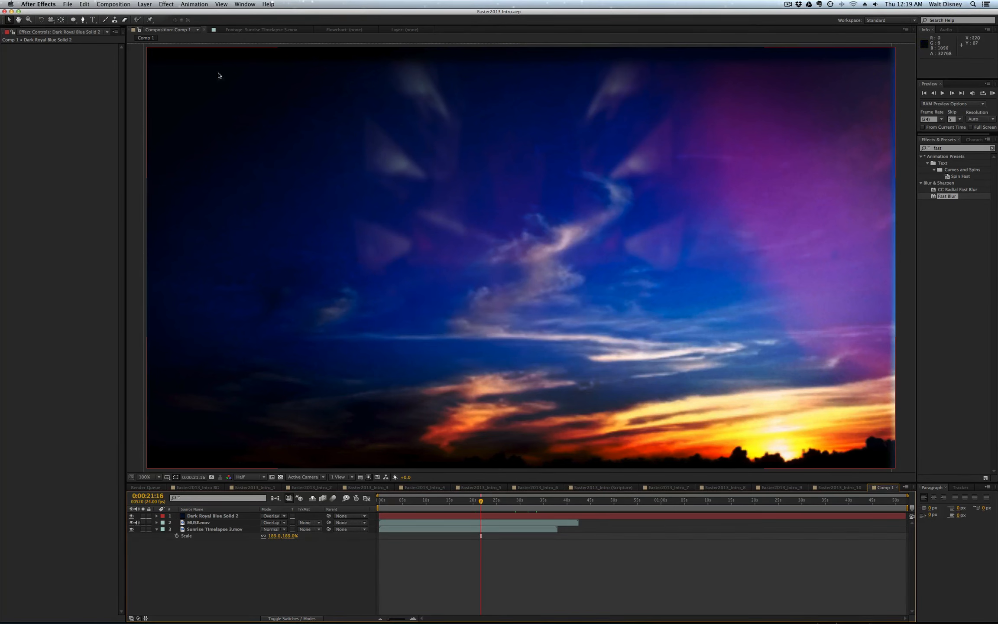
# Create a 1920 x 1080 solid layer coloured pure black (000000) above the blue solid.
pyautogui.click(139, 4)
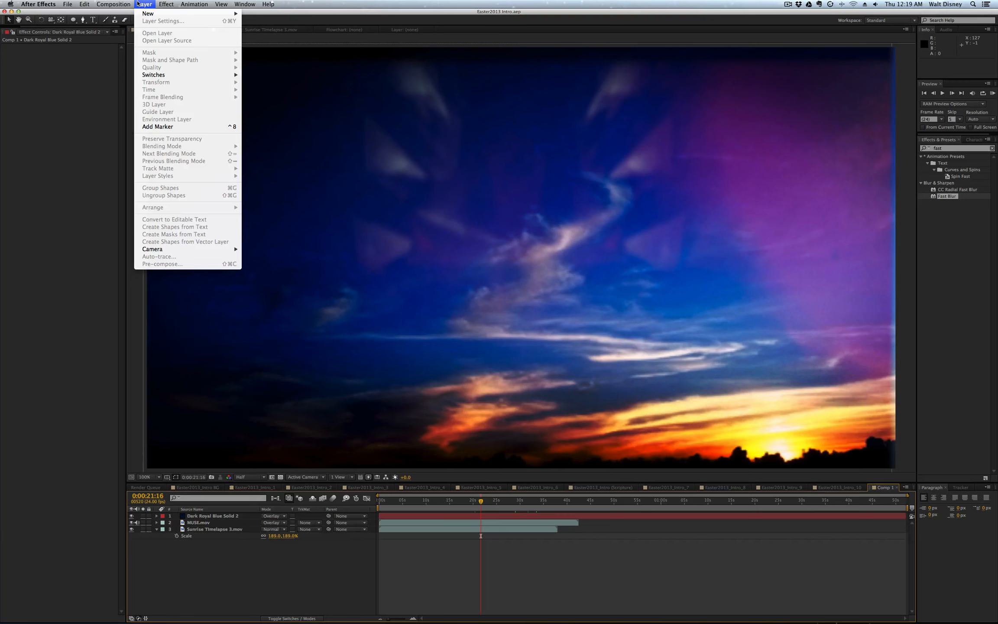
pyautogui.moveTo(166, 4)
pyautogui.click(105, 112)
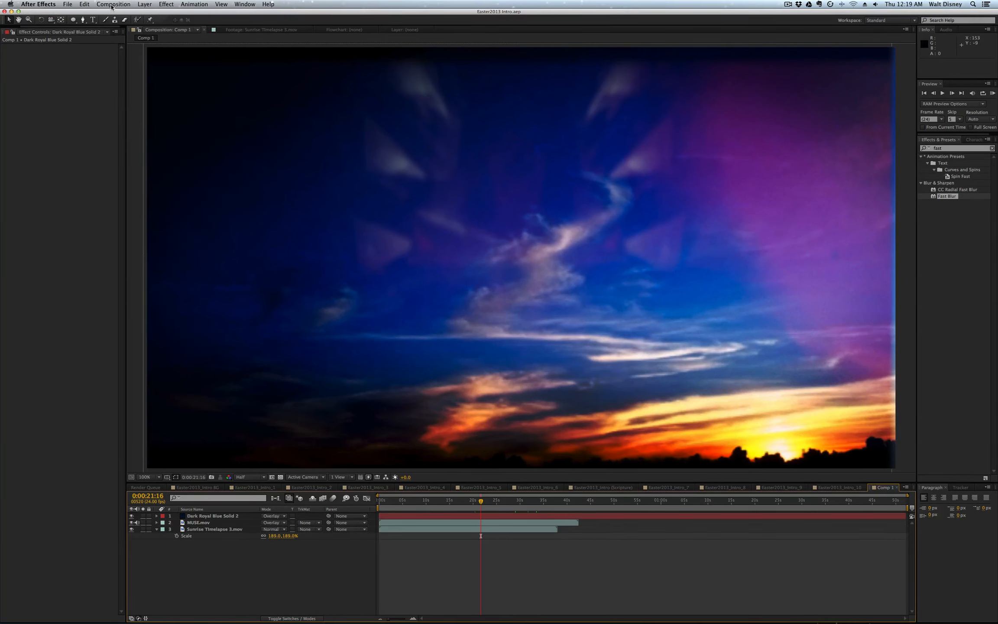
pyautogui.click(144, 5)
pyautogui.moveTo(152, 13)
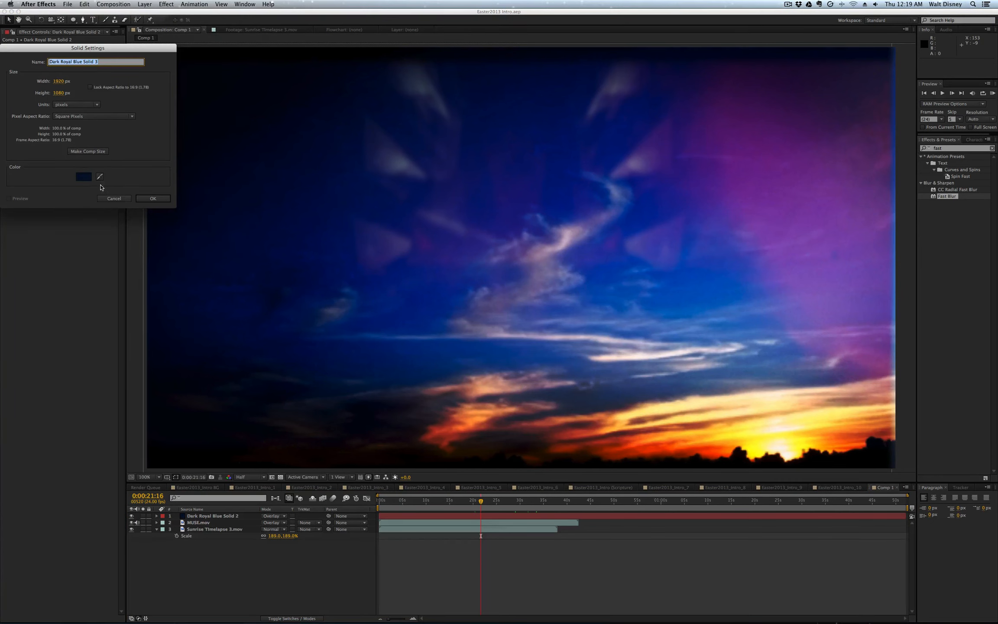
pyautogui.click(91, 178)
pyautogui.moveTo(208, 211); pyautogui.dragTo(162, 268)
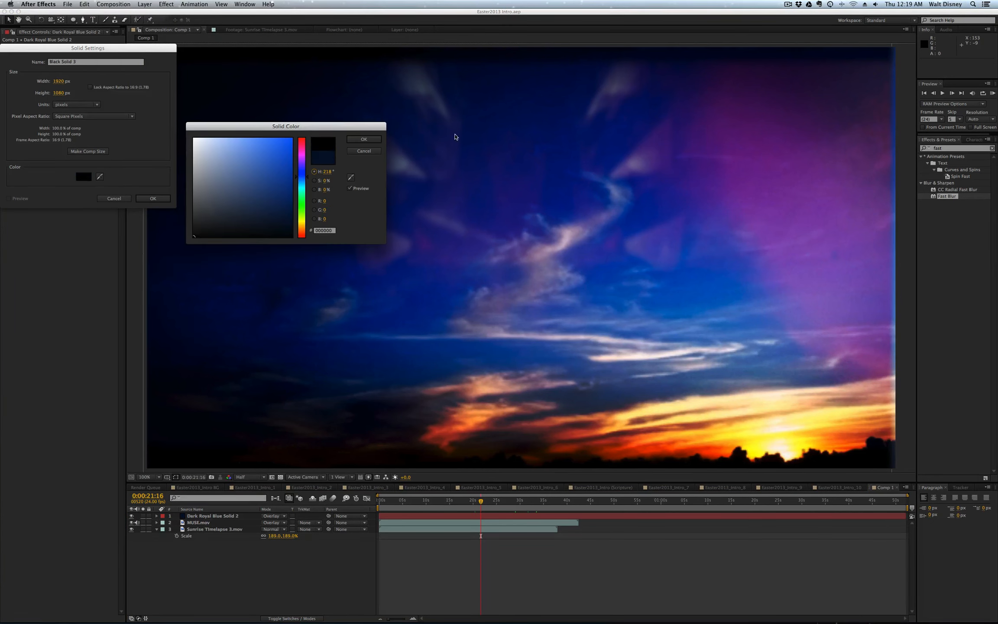
pyautogui.click(364, 139)
pyautogui.click(153, 198)
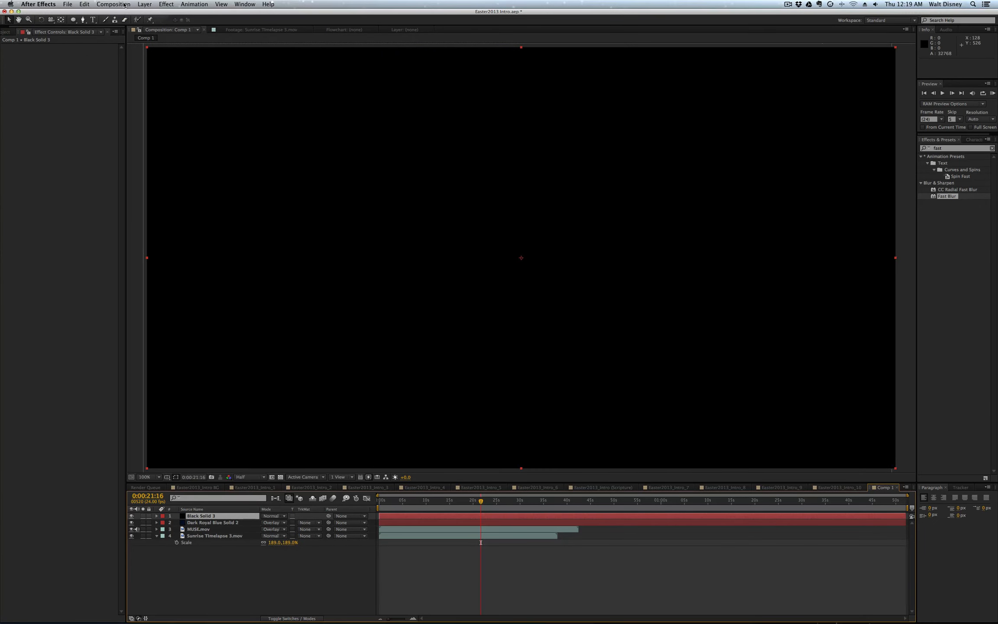
# Apply the Lens Flare effect with the 50-300mm Zoom lens type to the black solid.
pyautogui.click(166, 4)
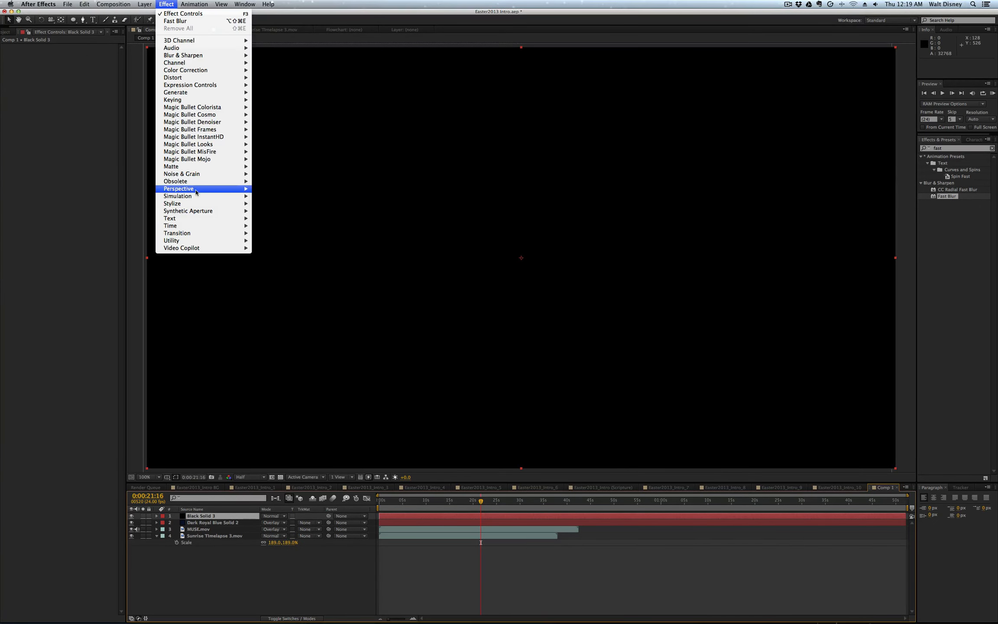
pyautogui.moveTo(195, 197)
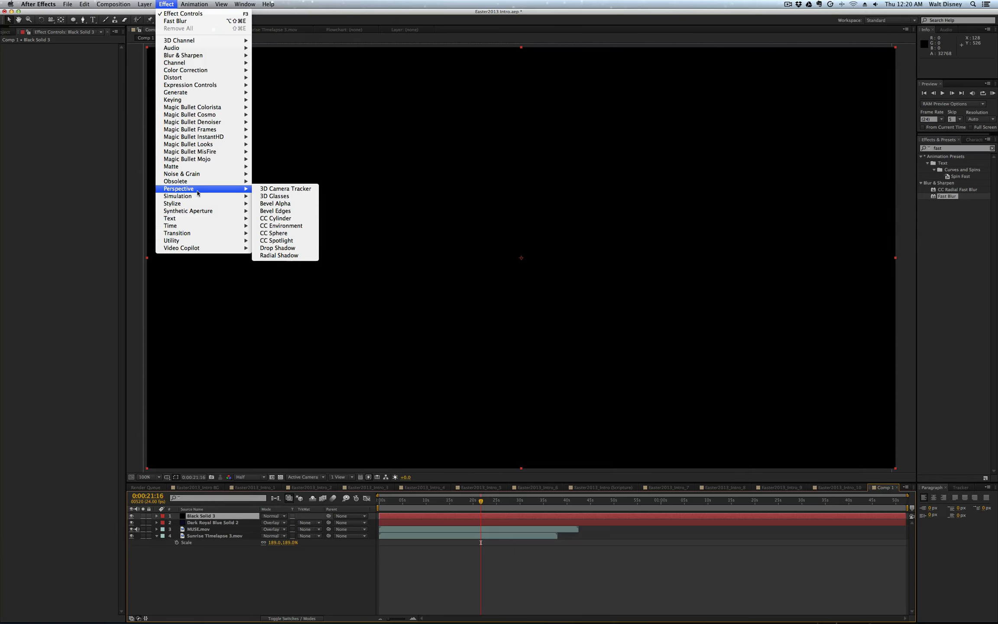
pyautogui.moveTo(204, 92)
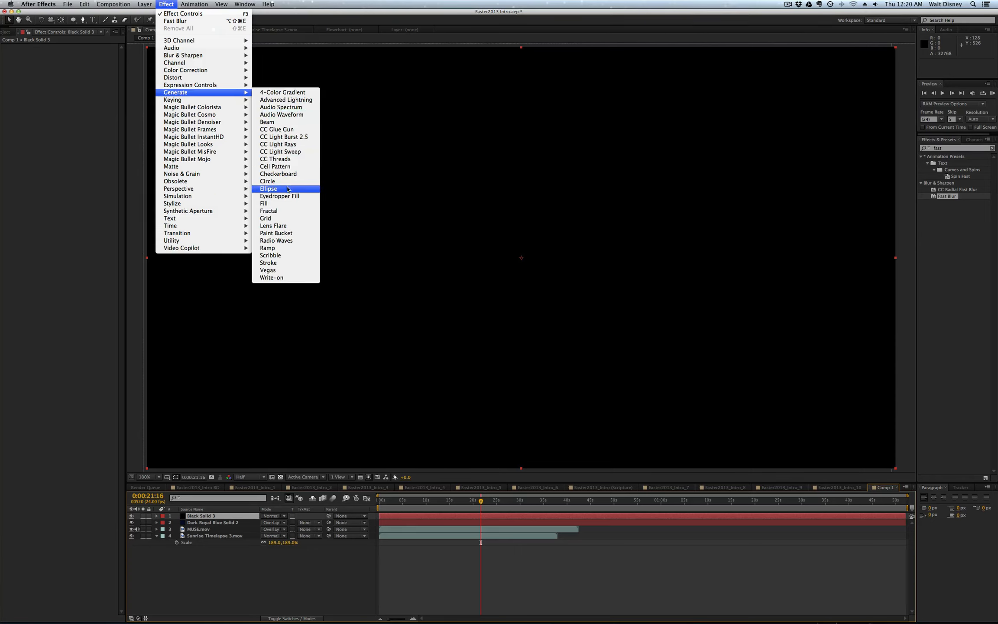
pyautogui.click(274, 225)
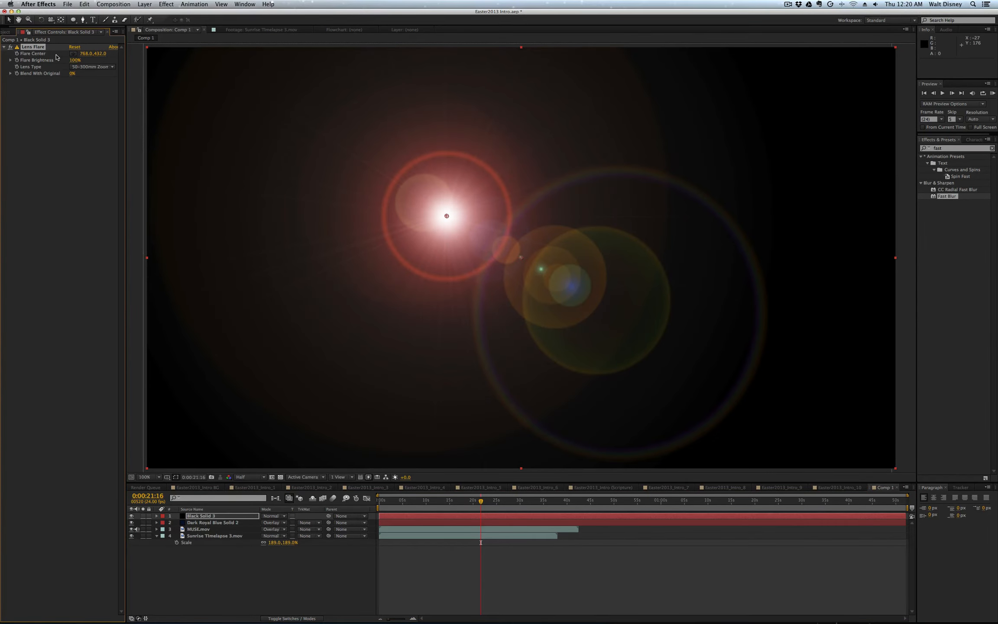
# Set the flare's lens type to 105mm Prime and the black solid's blending mode to Screen after trying Overlay.
pyautogui.click(87, 68)
pyautogui.click(91, 92)
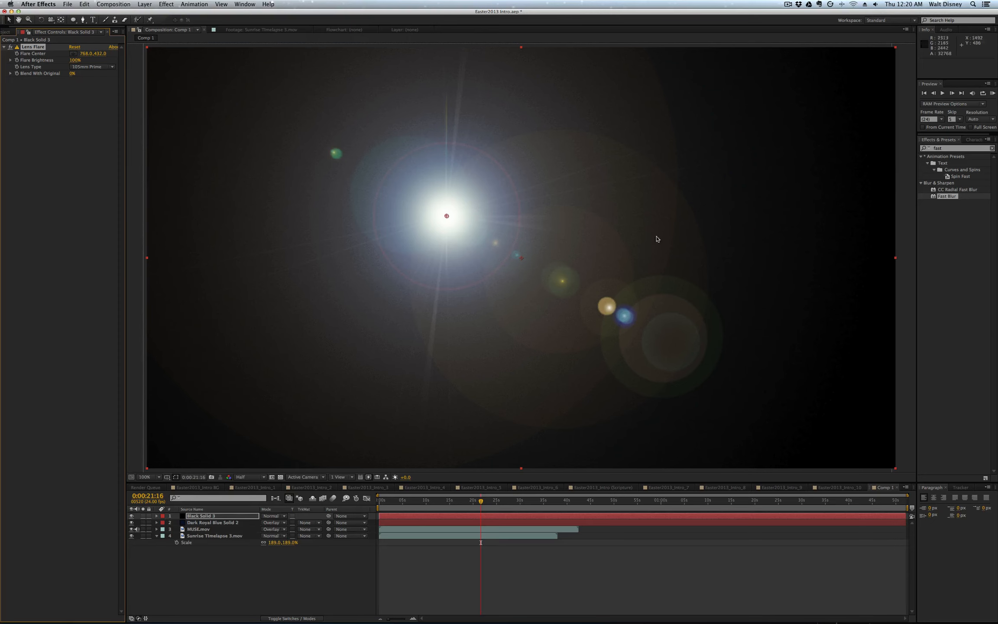
pyautogui.click(273, 516)
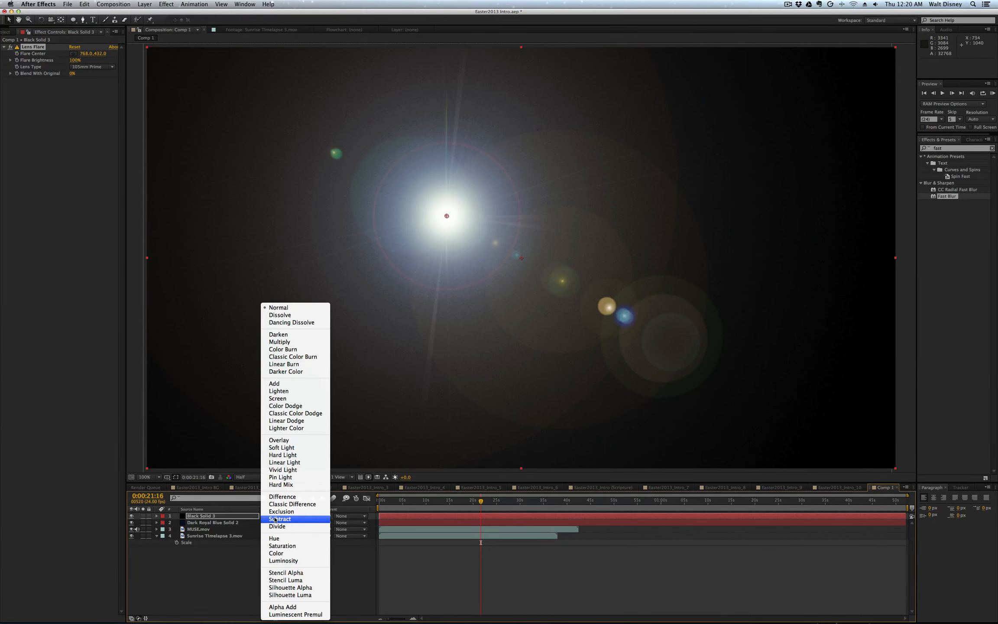
pyautogui.click(221, 552)
pyautogui.click(273, 516)
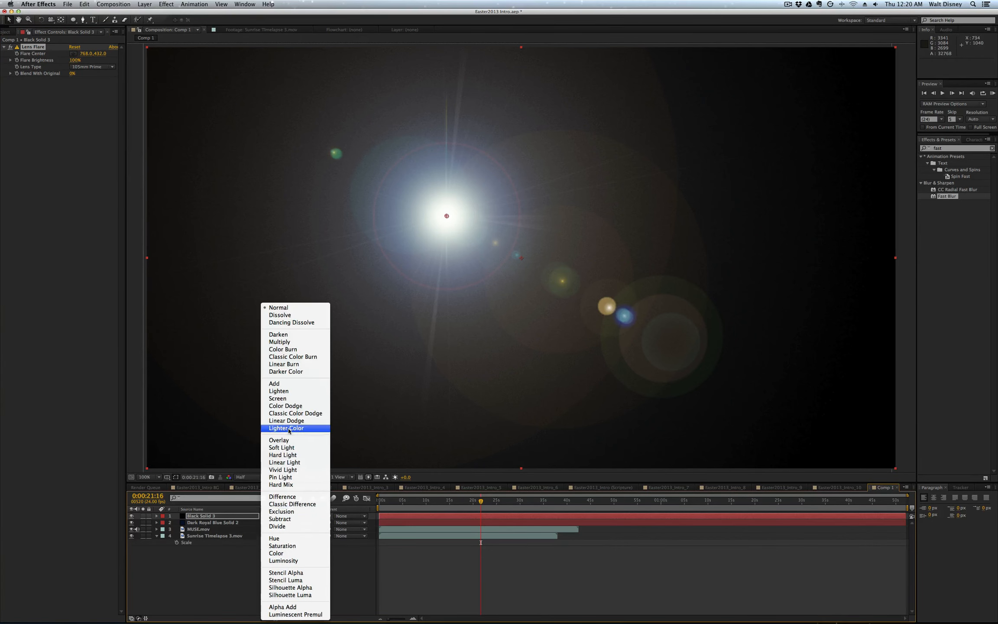
pyautogui.click(278, 440)
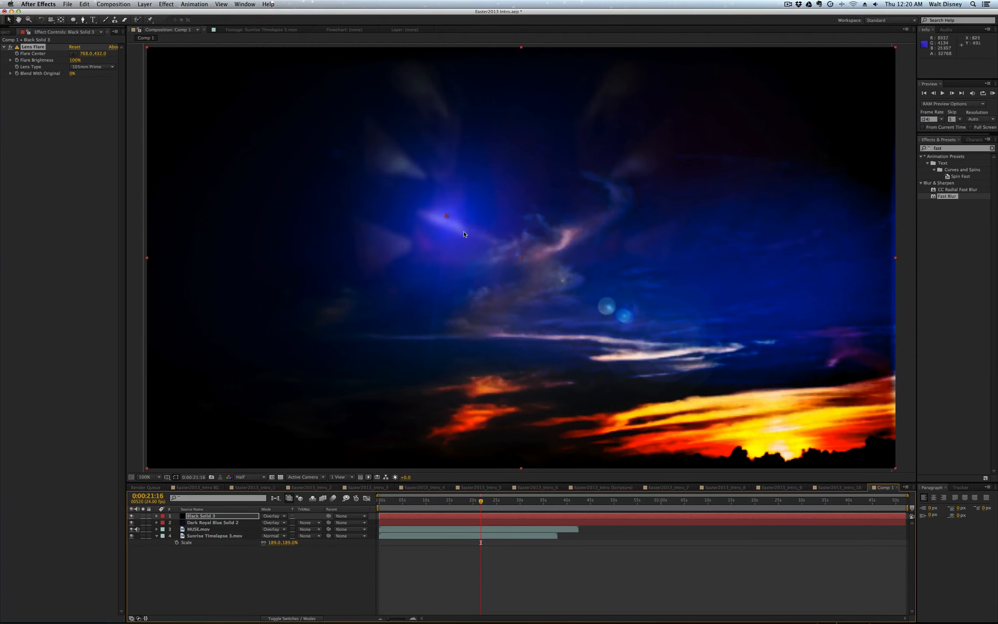
pyautogui.click(273, 516)
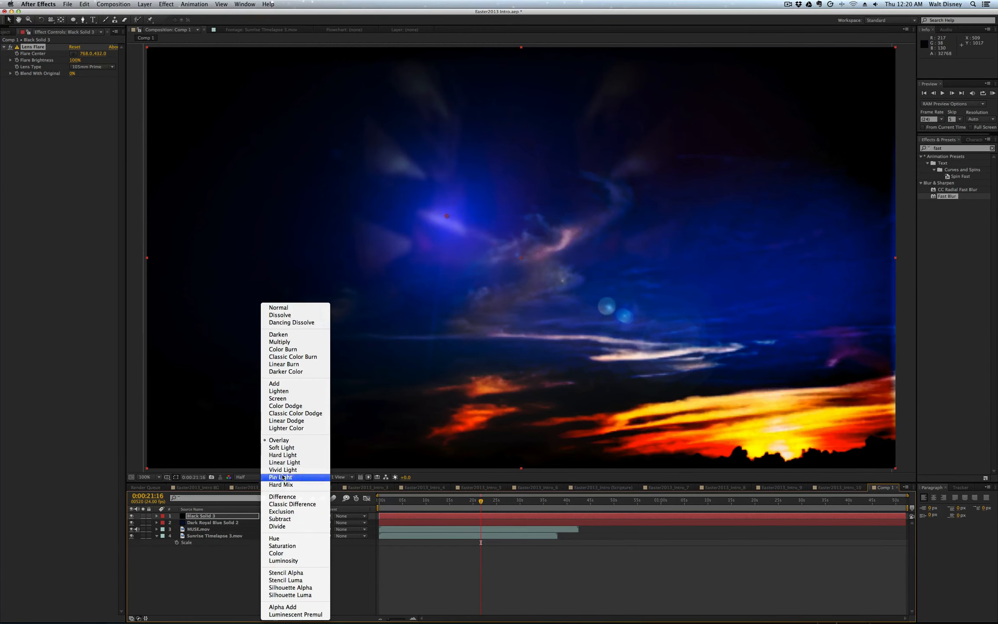
pyautogui.click(286, 399)
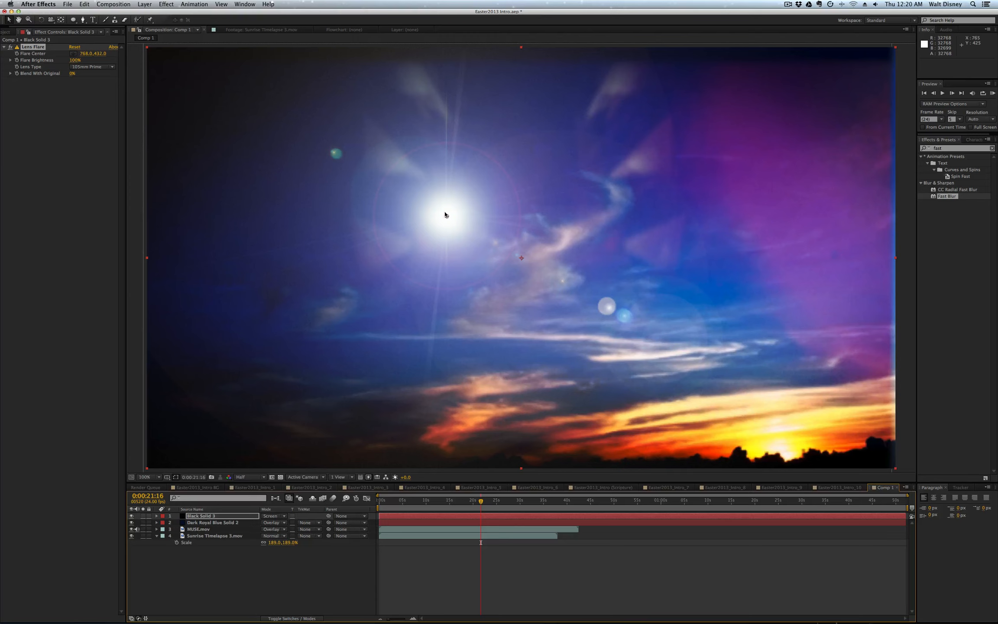
# Place the flare centre near the setting sun, at about 1593, 949 for 0:00:21:16 and about 1645, 887 for 0:00:26:17.
pyautogui.moveTo(445, 215); pyautogui.dragTo(766, 419)
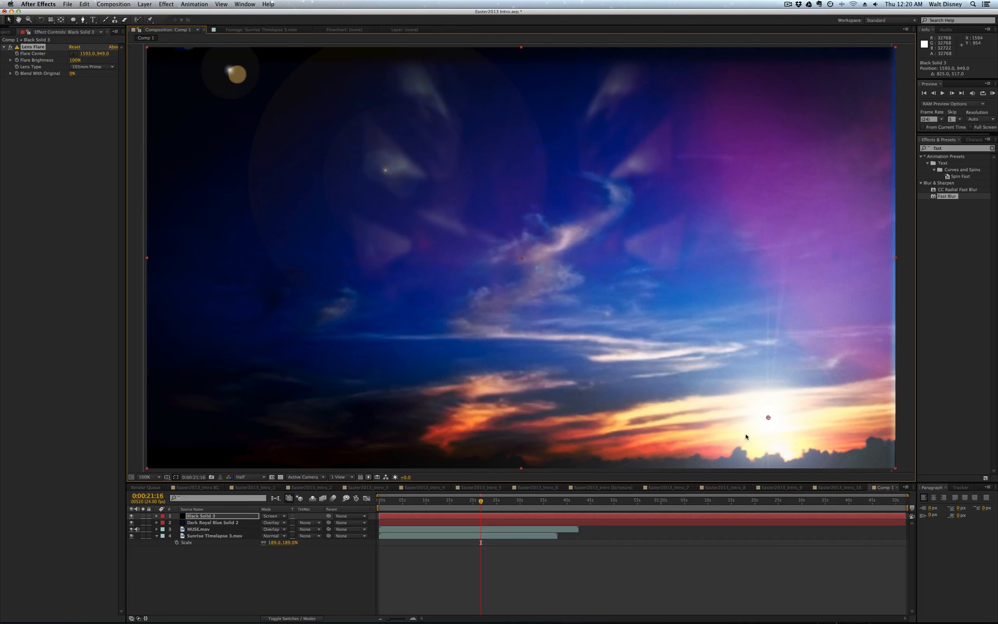
pyautogui.moveTo(481, 501); pyautogui.dragTo(505, 503)
pyautogui.moveTo(769, 419); pyautogui.dragTo(789, 393)
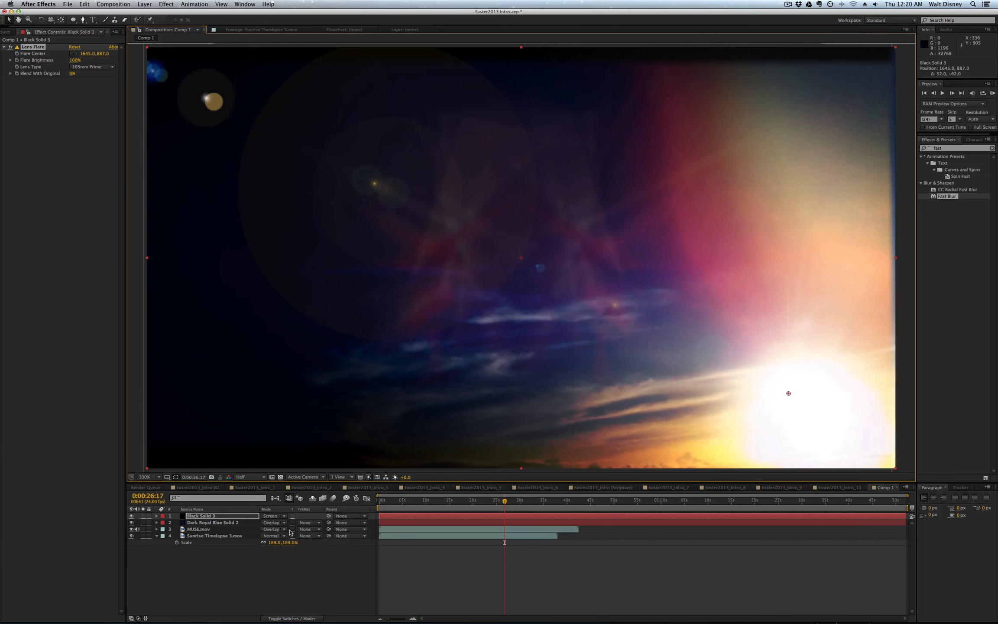
# Replace the black solid's Lens Flare effect with Video Copilot's Optical Flares.
pyautogui.click(217, 516)
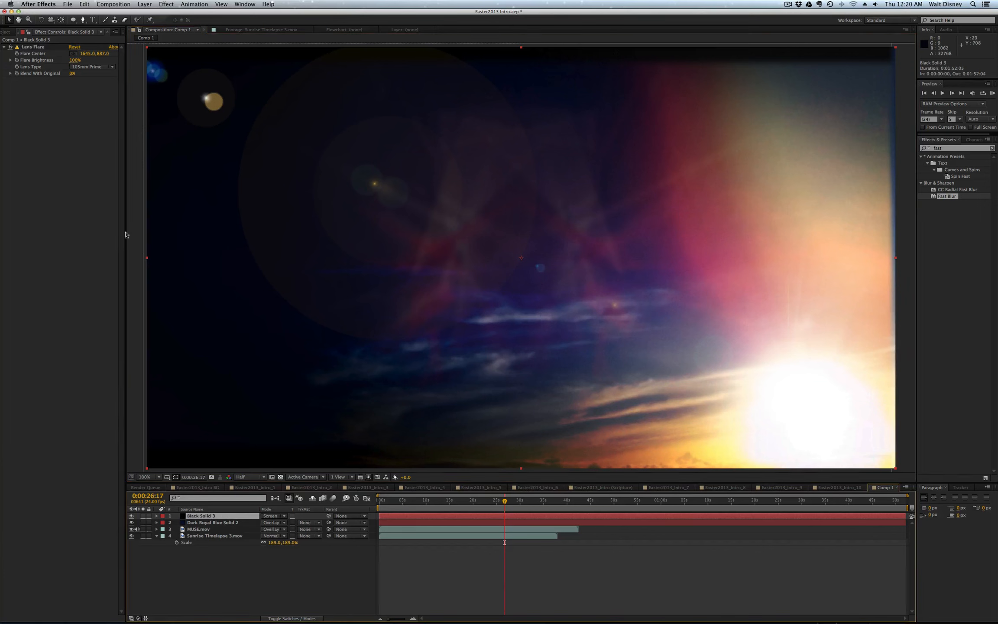
pyautogui.click(30, 47)
pyautogui.press('Delete')
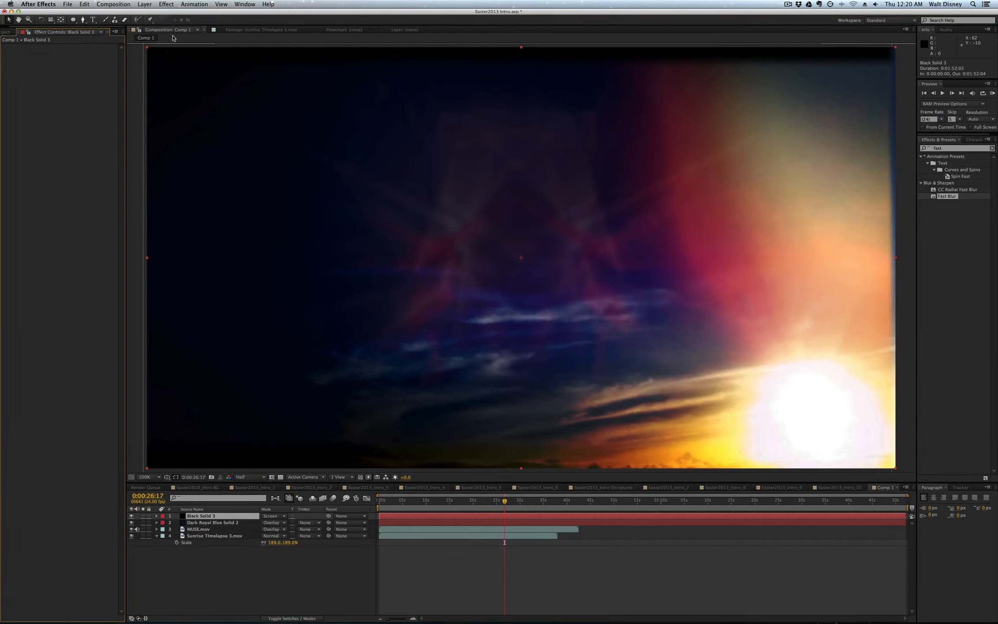
pyautogui.click(145, 4)
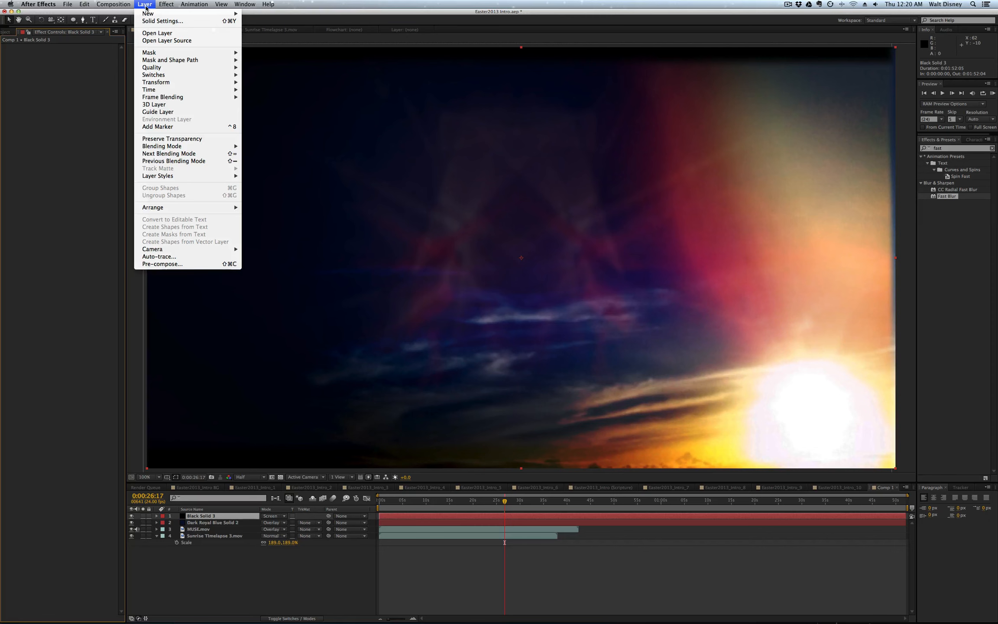
pyautogui.moveTo(167, 5)
pyautogui.moveTo(192, 252)
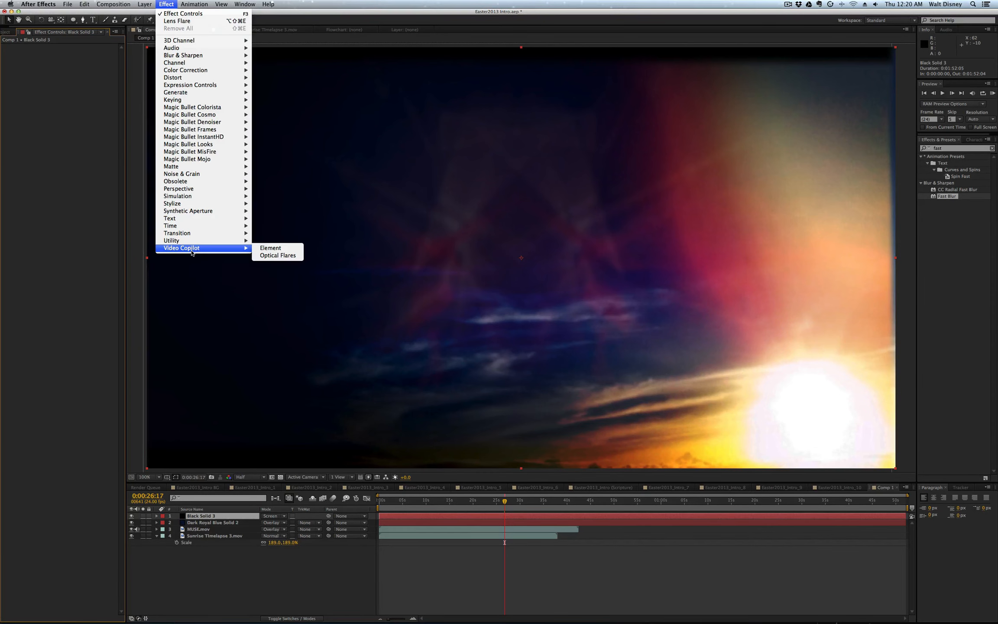
pyautogui.click(275, 256)
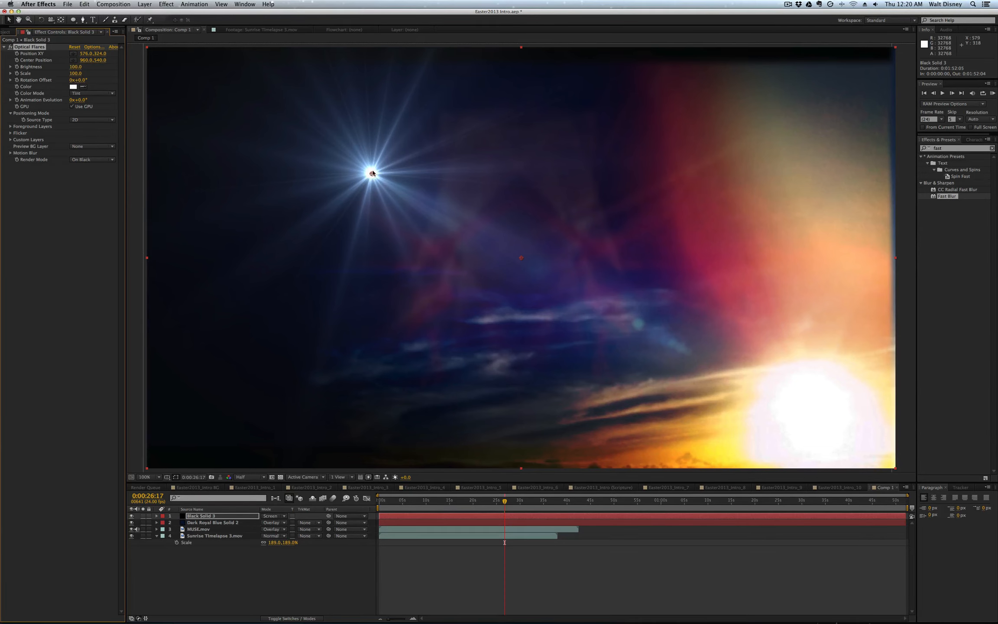
# Move the optical flare to about 888, 505 and load the Sun Digital preset from the Light presets.
pyautogui.moveTo(372, 173); pyautogui.dragTo(493, 244)
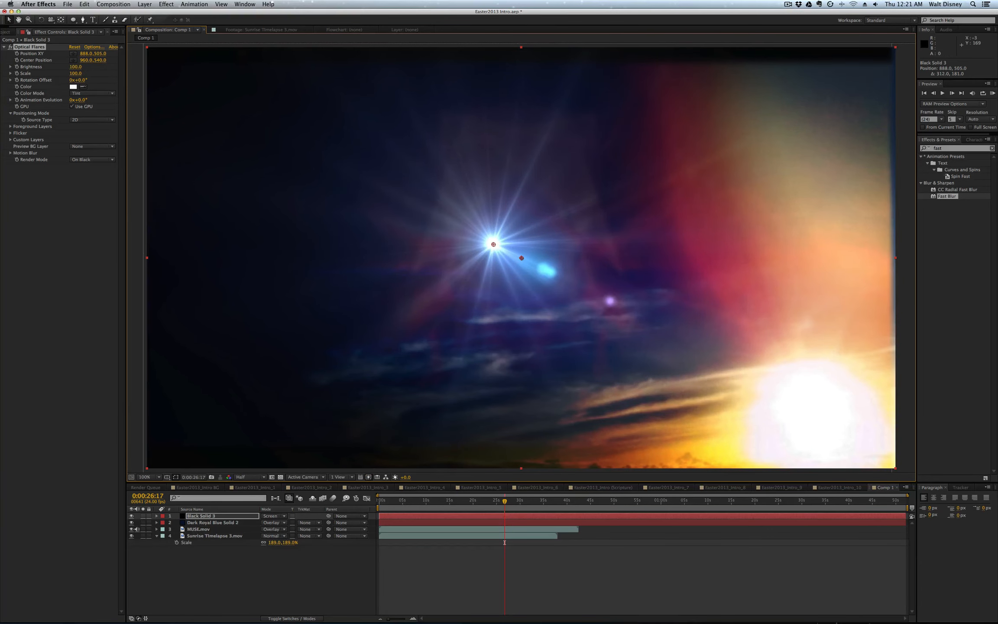
pyautogui.click(88, 46)
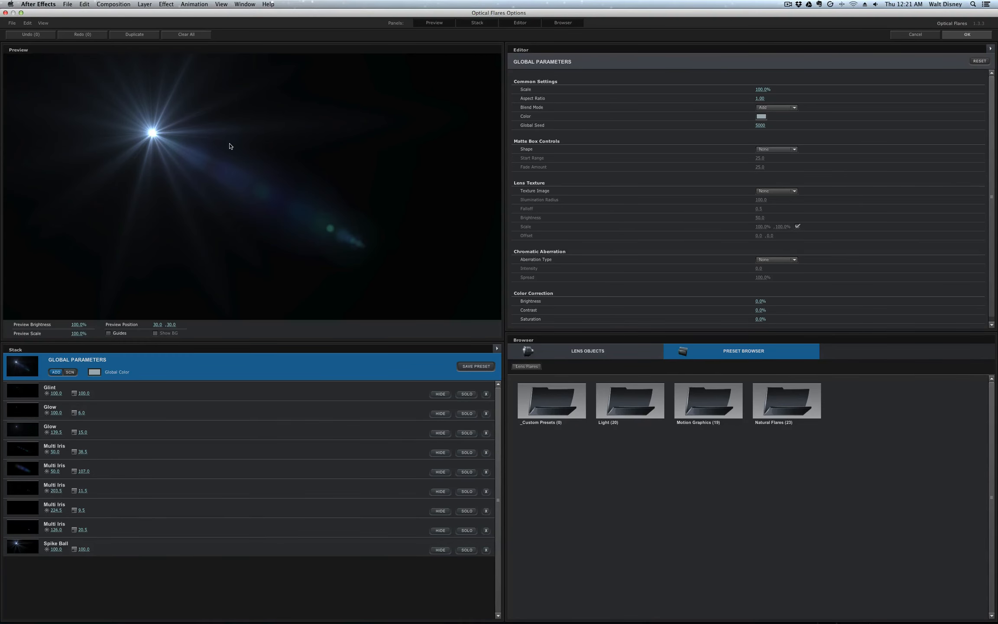
pyautogui.doubleClick(630, 401)
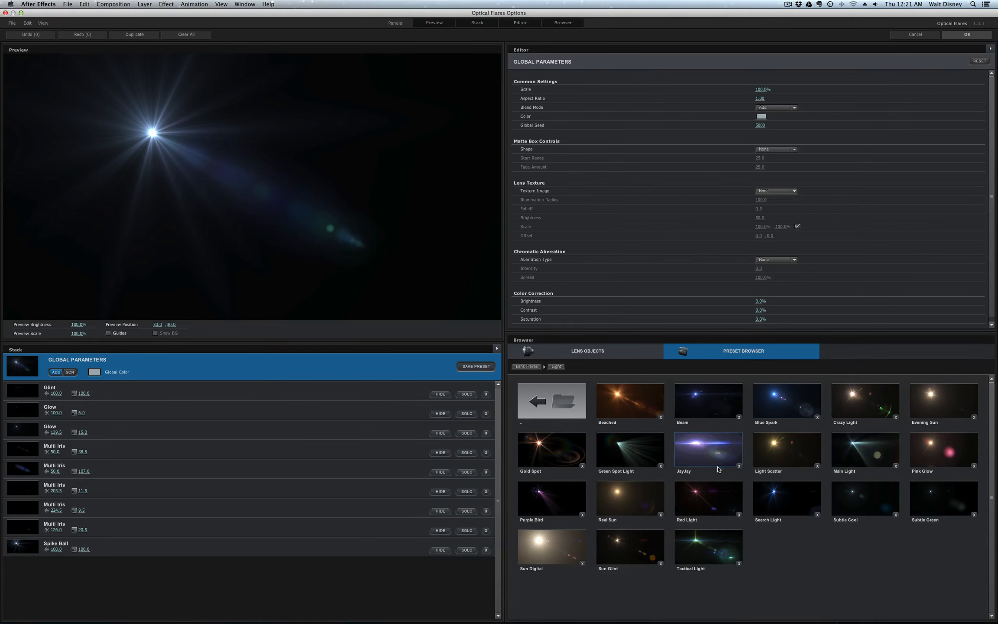
pyautogui.click(565, 551)
pyautogui.click(968, 35)
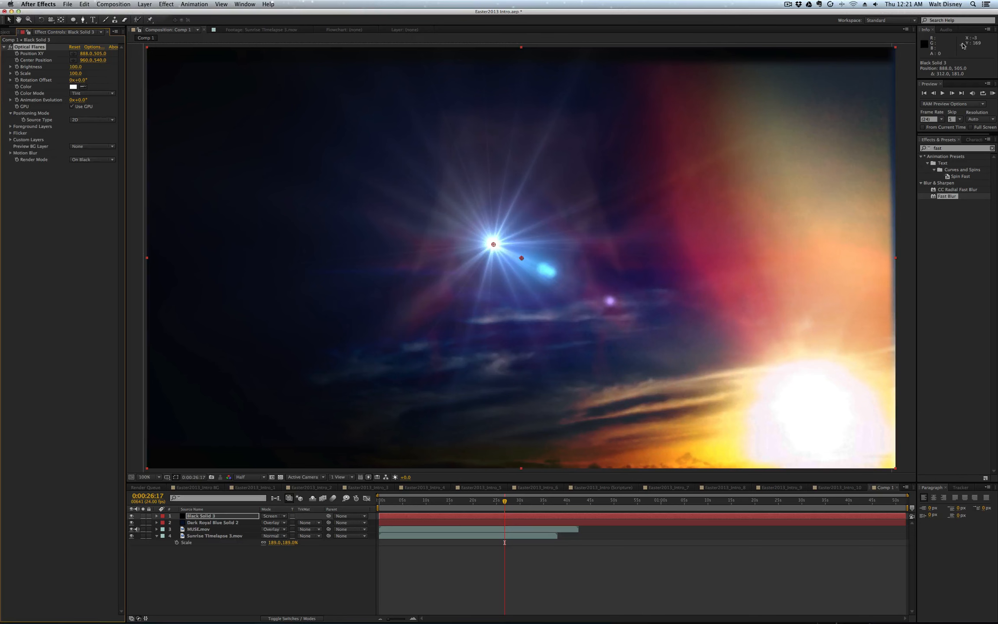
# Try the flare at several positions, ending at about 1416, 814, with its brightness at 170 and scale at 110.
pyautogui.moveTo(493, 245); pyautogui.dragTo(704, 351)
pyautogui.moveTo(75, 74); pyautogui.dragTo(67, 73)
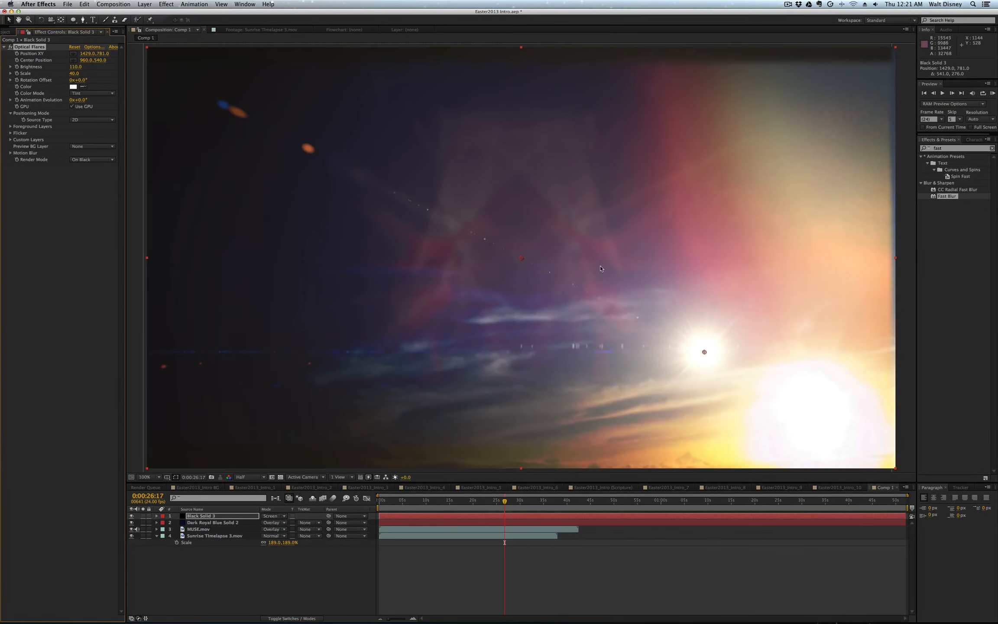
pyautogui.moveTo(704, 352); pyautogui.dragTo(325, 266)
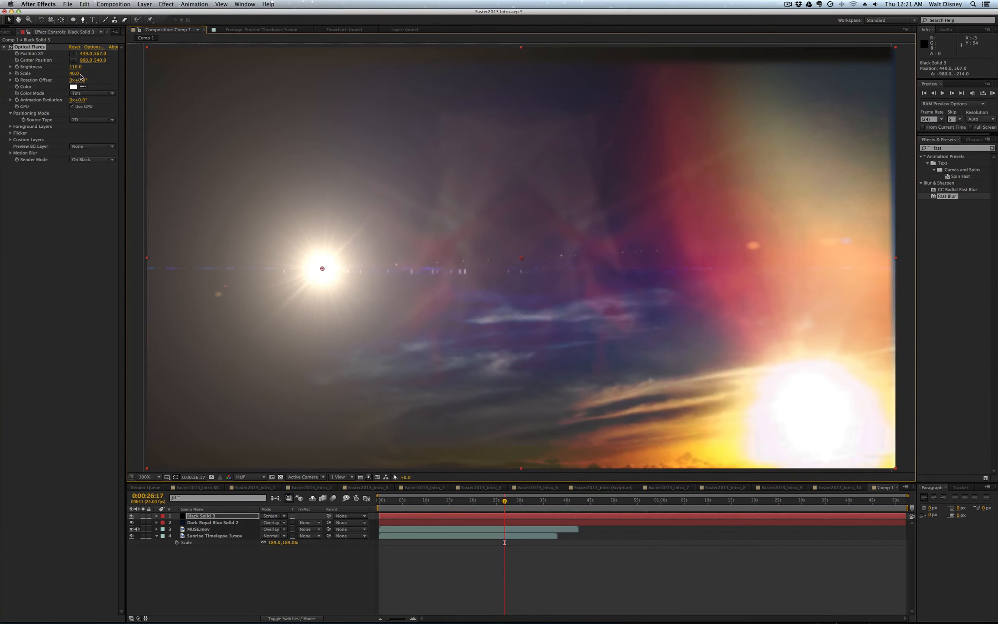
pyautogui.moveTo(77, 75); pyautogui.dragTo(296, 208)
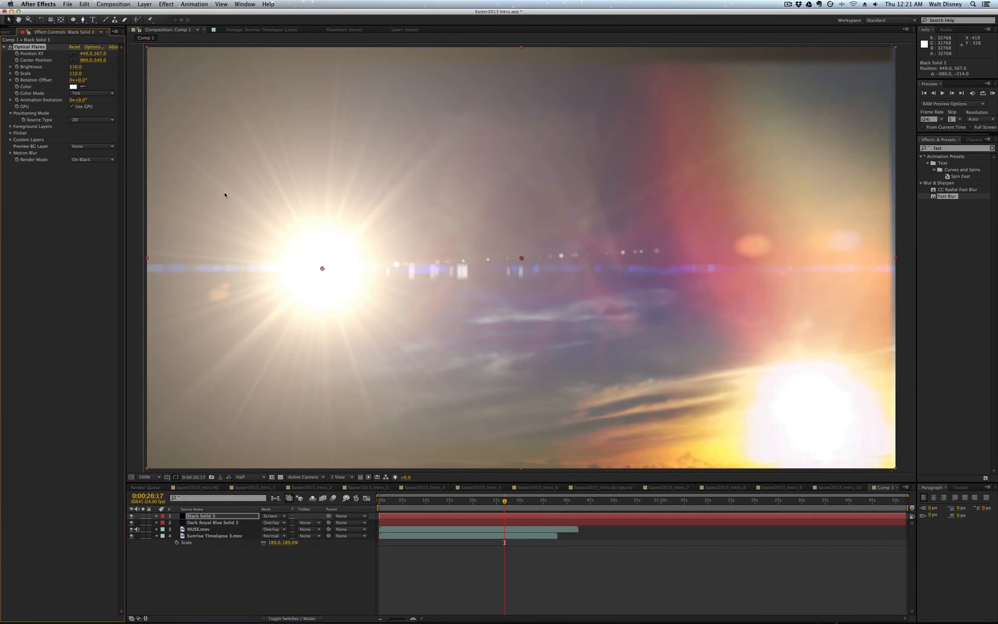
pyautogui.moveTo(79, 66); pyautogui.dragTo(80, 71)
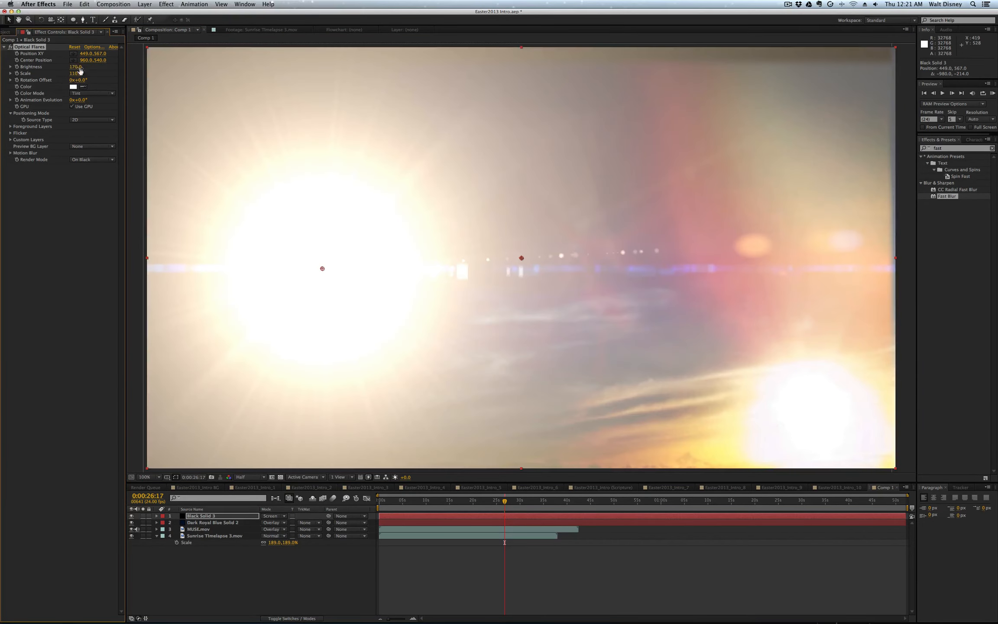
pyautogui.moveTo(322, 269); pyautogui.dragTo(699, 364)
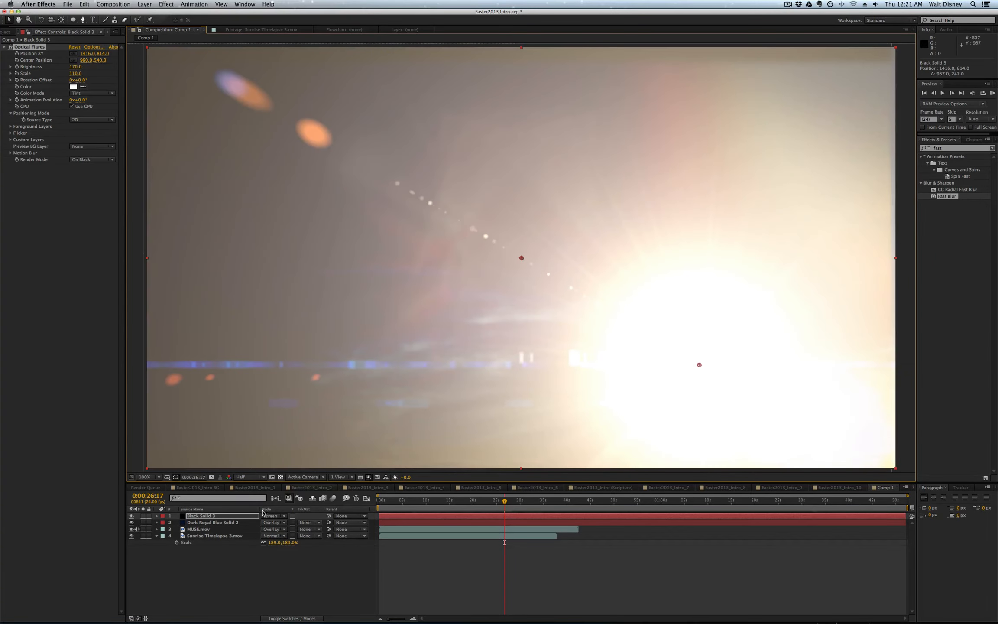
# Delete the black solid carrying the flare and close Comp 1.
pyautogui.click(215, 517)
pyautogui.press('Delete')
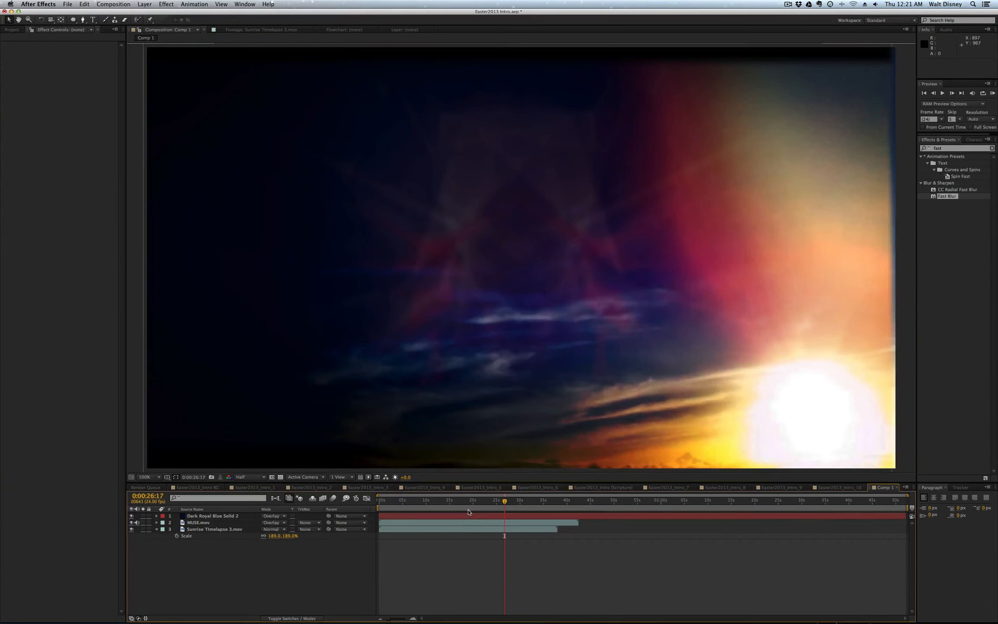
pyautogui.click(512, 501)
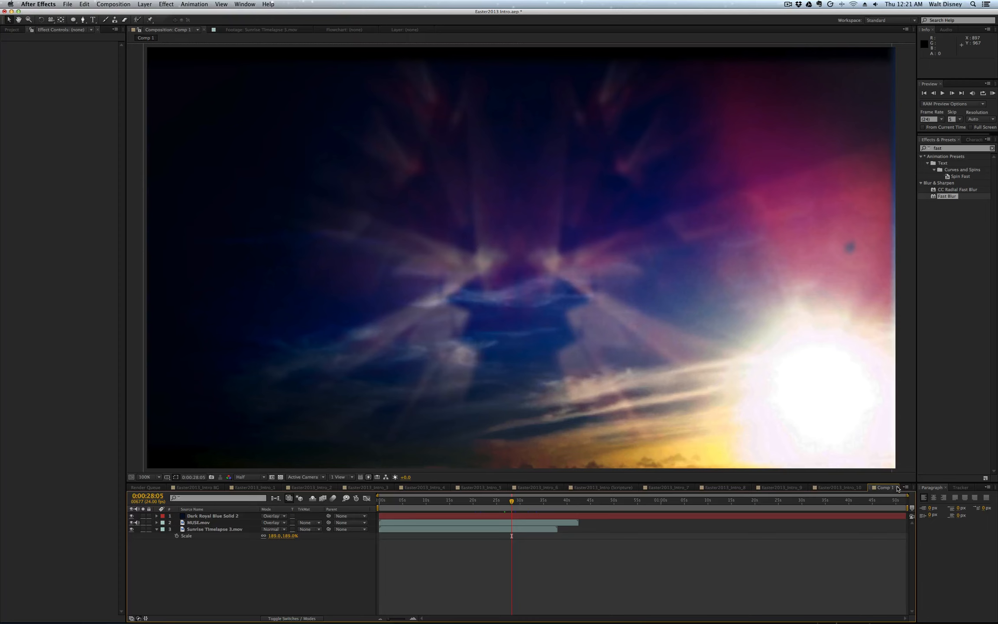
pyautogui.click(898, 488)
# Switch to Premiere Pro and view the Easter2013_Intro_v2 sequence around 00:00:28:15 and 00:00:26:18.
pyautogui.press('super+Tab')
pyautogui.press('super+Tab')
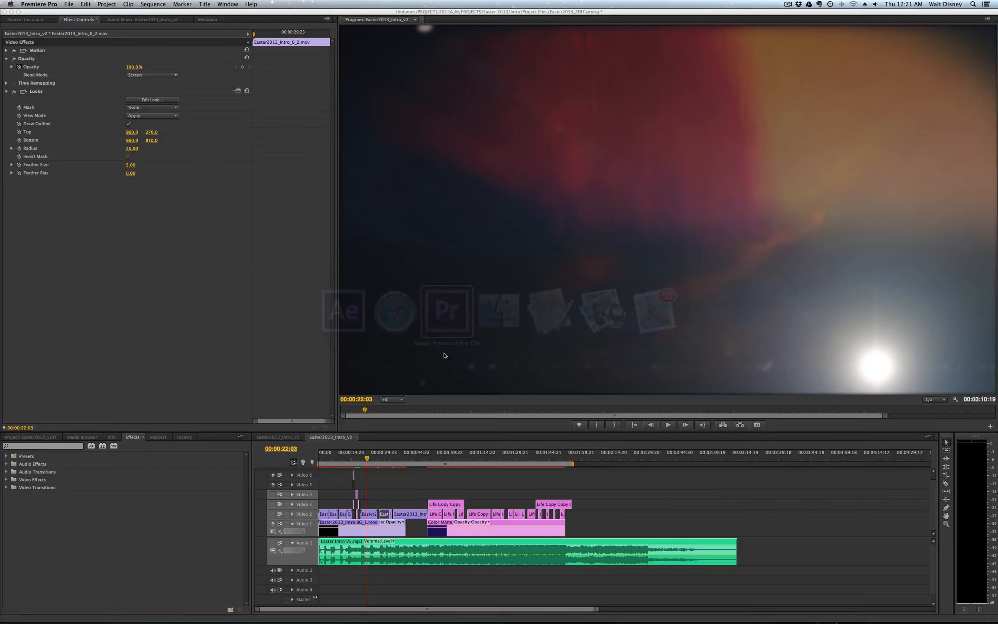
pyautogui.moveTo(367, 458)
pyautogui.mouseDown()
pyautogui.moveTo(342, 457)
pyautogui.moveTo(382, 455)
pyautogui.mouseUp()
pyautogui.click(273, 504)
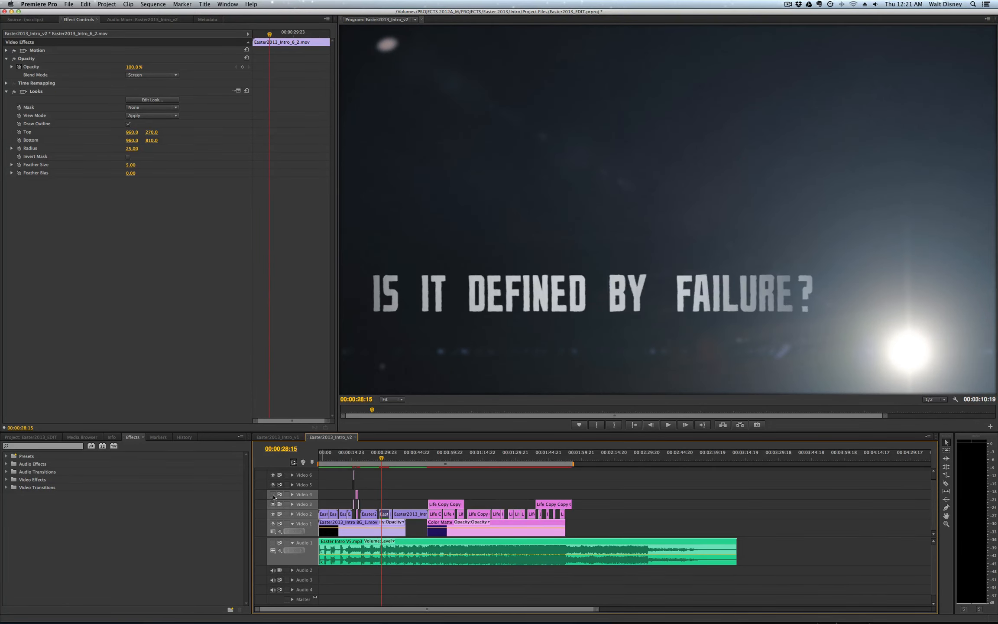
pyautogui.click(273, 494)
pyautogui.moveTo(383, 458)
pyautogui.mouseDown()
pyautogui.moveTo(407, 458)
pyautogui.moveTo(378, 461)
pyautogui.mouseUp()
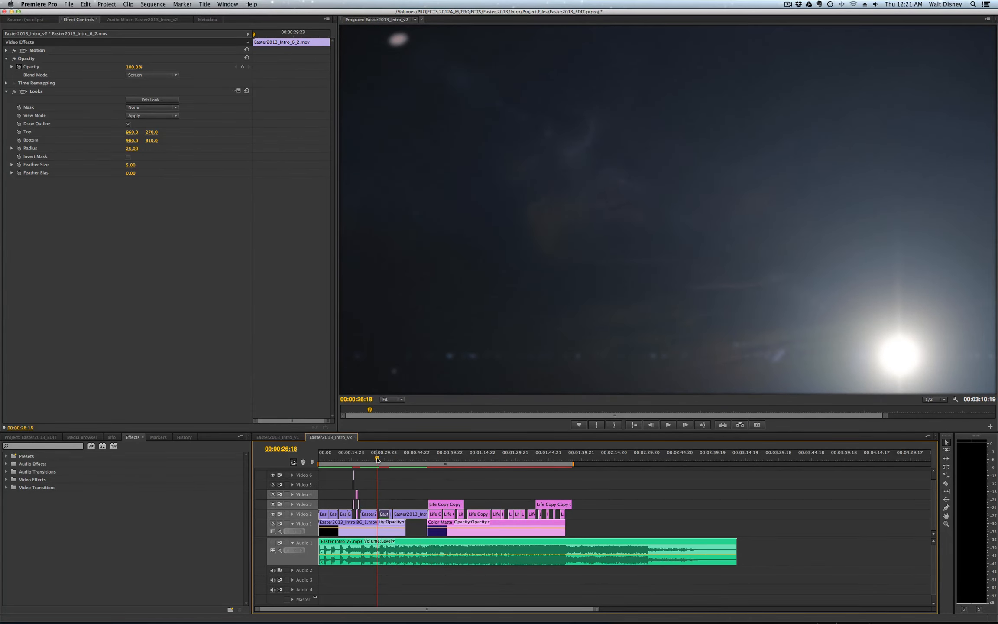
# Examine frame by frame how the title text and background light change between about 00:00:26:16 and 00:00:28:01.
pyautogui.press('Left')
pyautogui.press('Left')
pyautogui.press('Left')
pyautogui.press('Right')
pyautogui.press('Right')
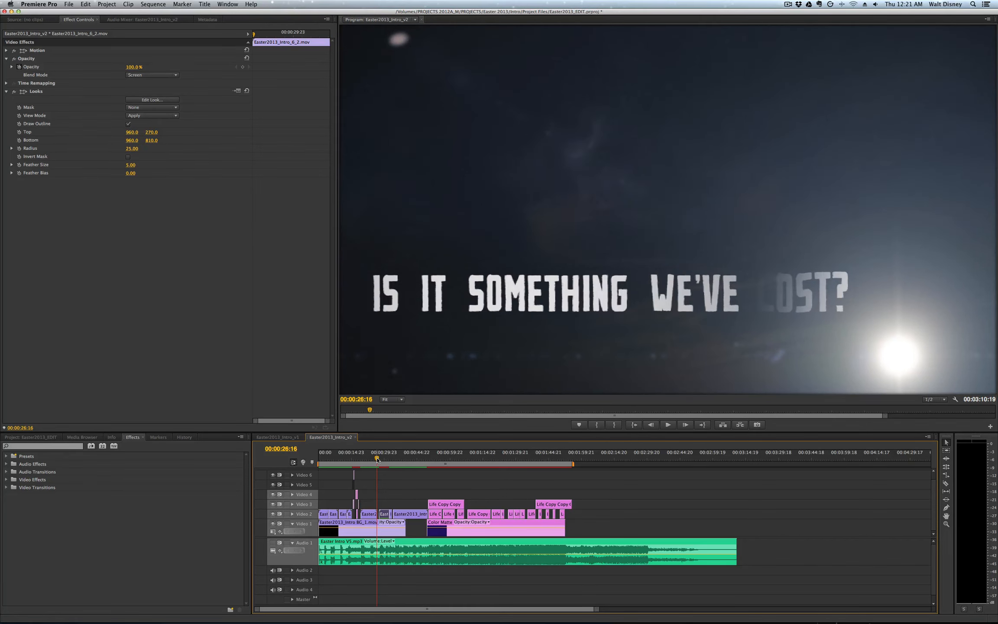
pyautogui.press('Right')
pyautogui.press('Right')
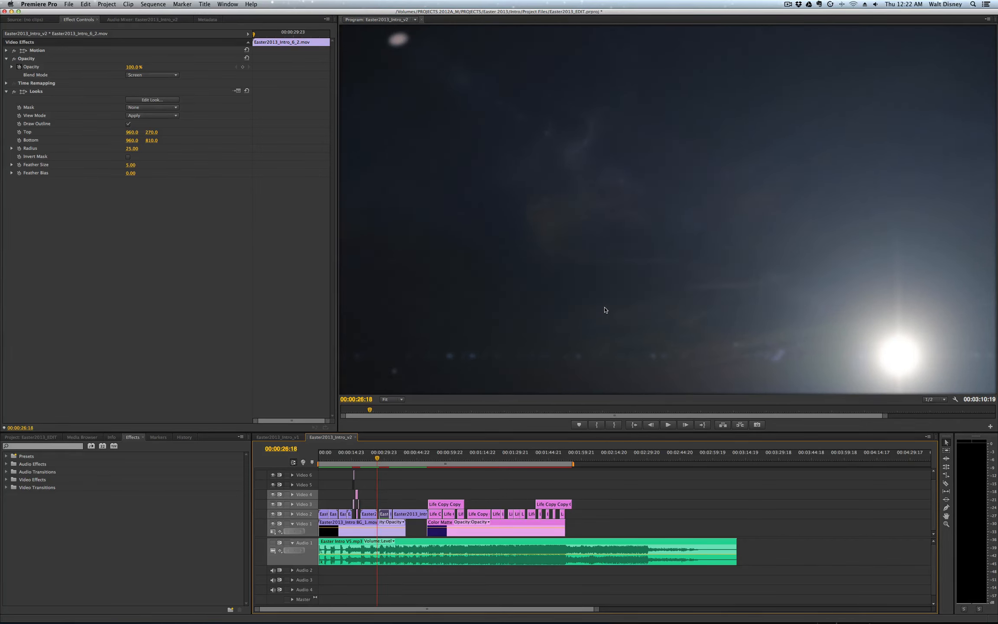
pyautogui.press('Right')
pyautogui.press('Right')
pyautogui.press('Right')
pyautogui.press('Right')
pyautogui.press('Right')
pyautogui.press('Right')
pyautogui.press('Right')
pyautogui.press('Right')
pyautogui.press('Right')
pyautogui.press('Right')
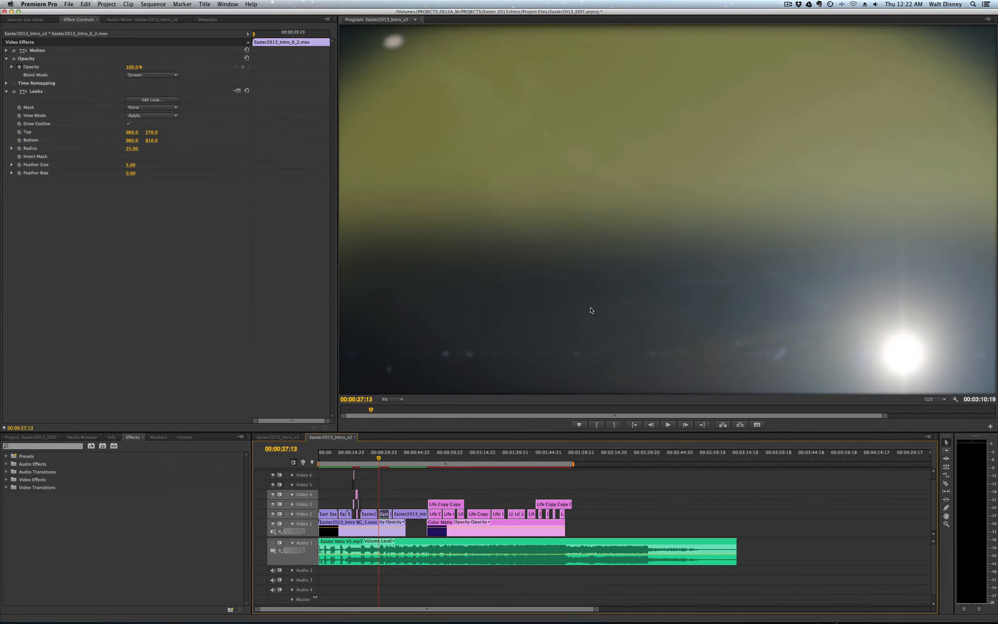
pyautogui.press('Right')
pyautogui.press('Right')
pyautogui.press('Right')
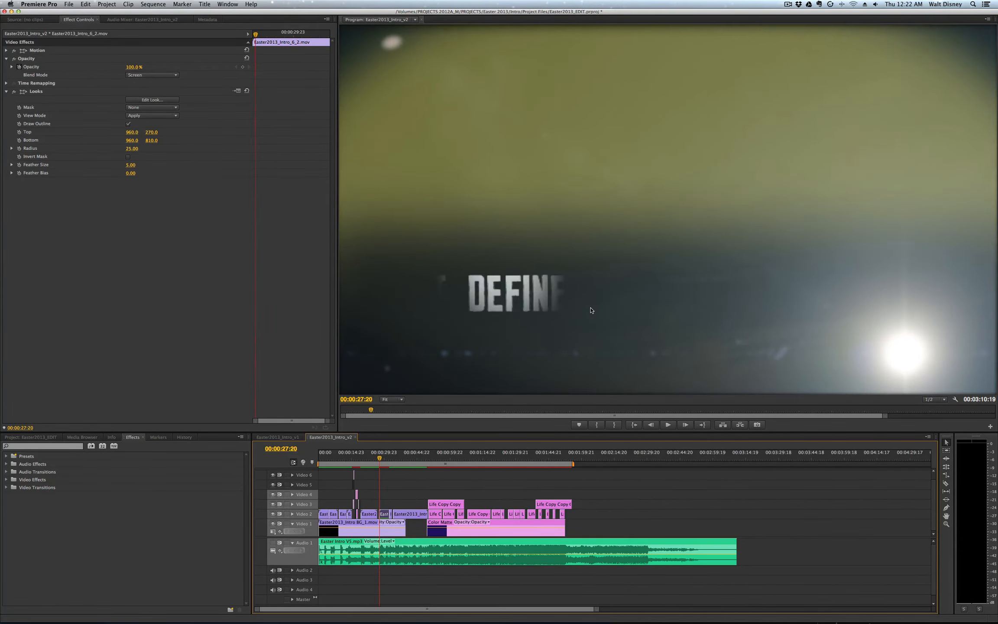
pyautogui.press('Left')
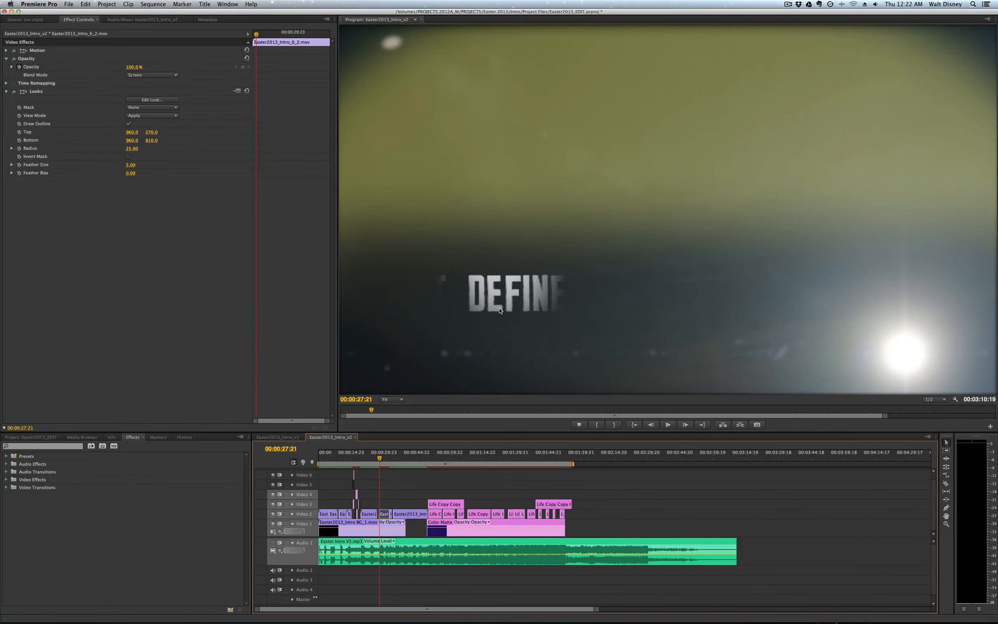
pyautogui.press('Right')
pyautogui.press('Right')
pyautogui.press('Right')
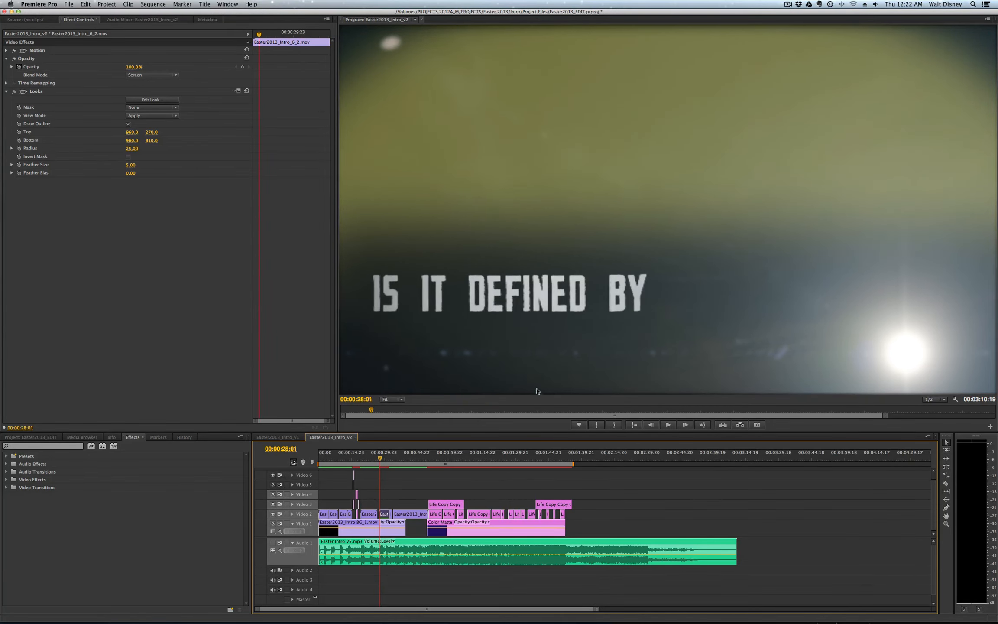
pyautogui.press('Left')
pyautogui.press('Right')
pyautogui.press('Right')
# Go to about 00:00:34:05 and examine the "Is death the end of life?" title's flickering reveal frame by frame to 00:00:34:21.
pyautogui.moveTo(381, 459); pyautogui.dragTo(394, 462)
pyautogui.press('Right')
pyautogui.press('Right')
pyautogui.press('Right')
pyautogui.press('Right')
pyautogui.press('Right')
pyautogui.press('Right')
pyautogui.press('Right')
pyautogui.press('Right')
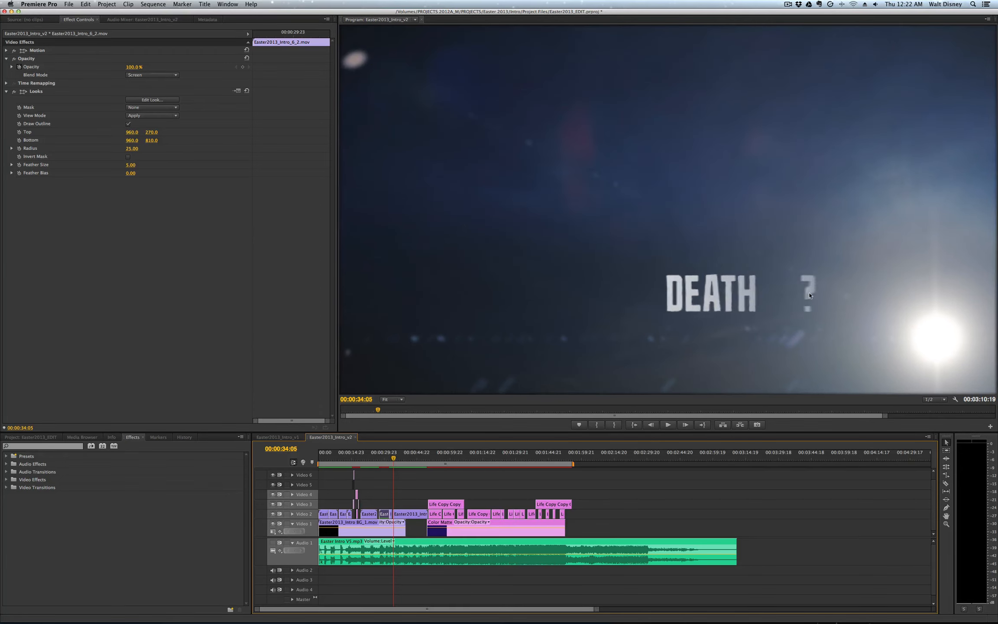
pyautogui.press('Right')
pyautogui.press('Right')
pyautogui.press('Right')
pyautogui.press('Right')
pyautogui.press('Right')
pyautogui.press('Right')
pyautogui.press('Right')
pyautogui.press('Right')
pyautogui.press('Right')
pyautogui.press('Right')
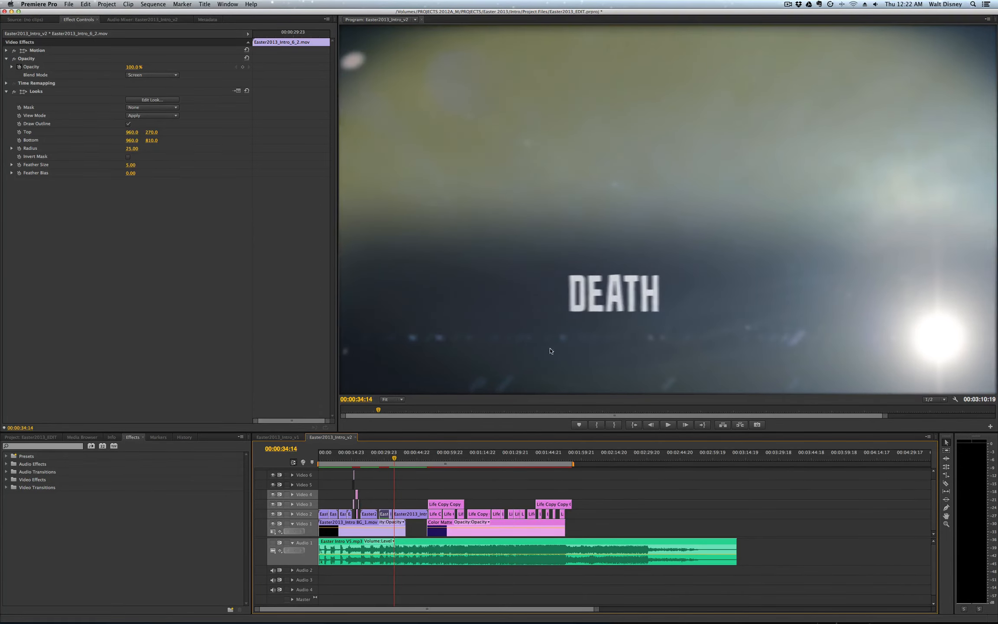
pyautogui.press('Right')
pyautogui.press('Right')
pyautogui.press('Right')
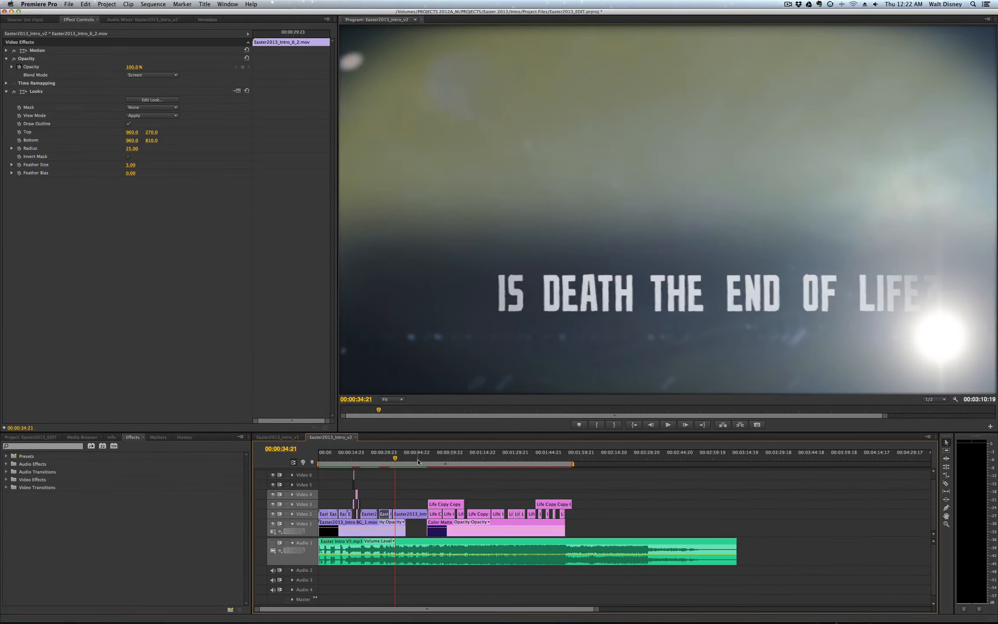